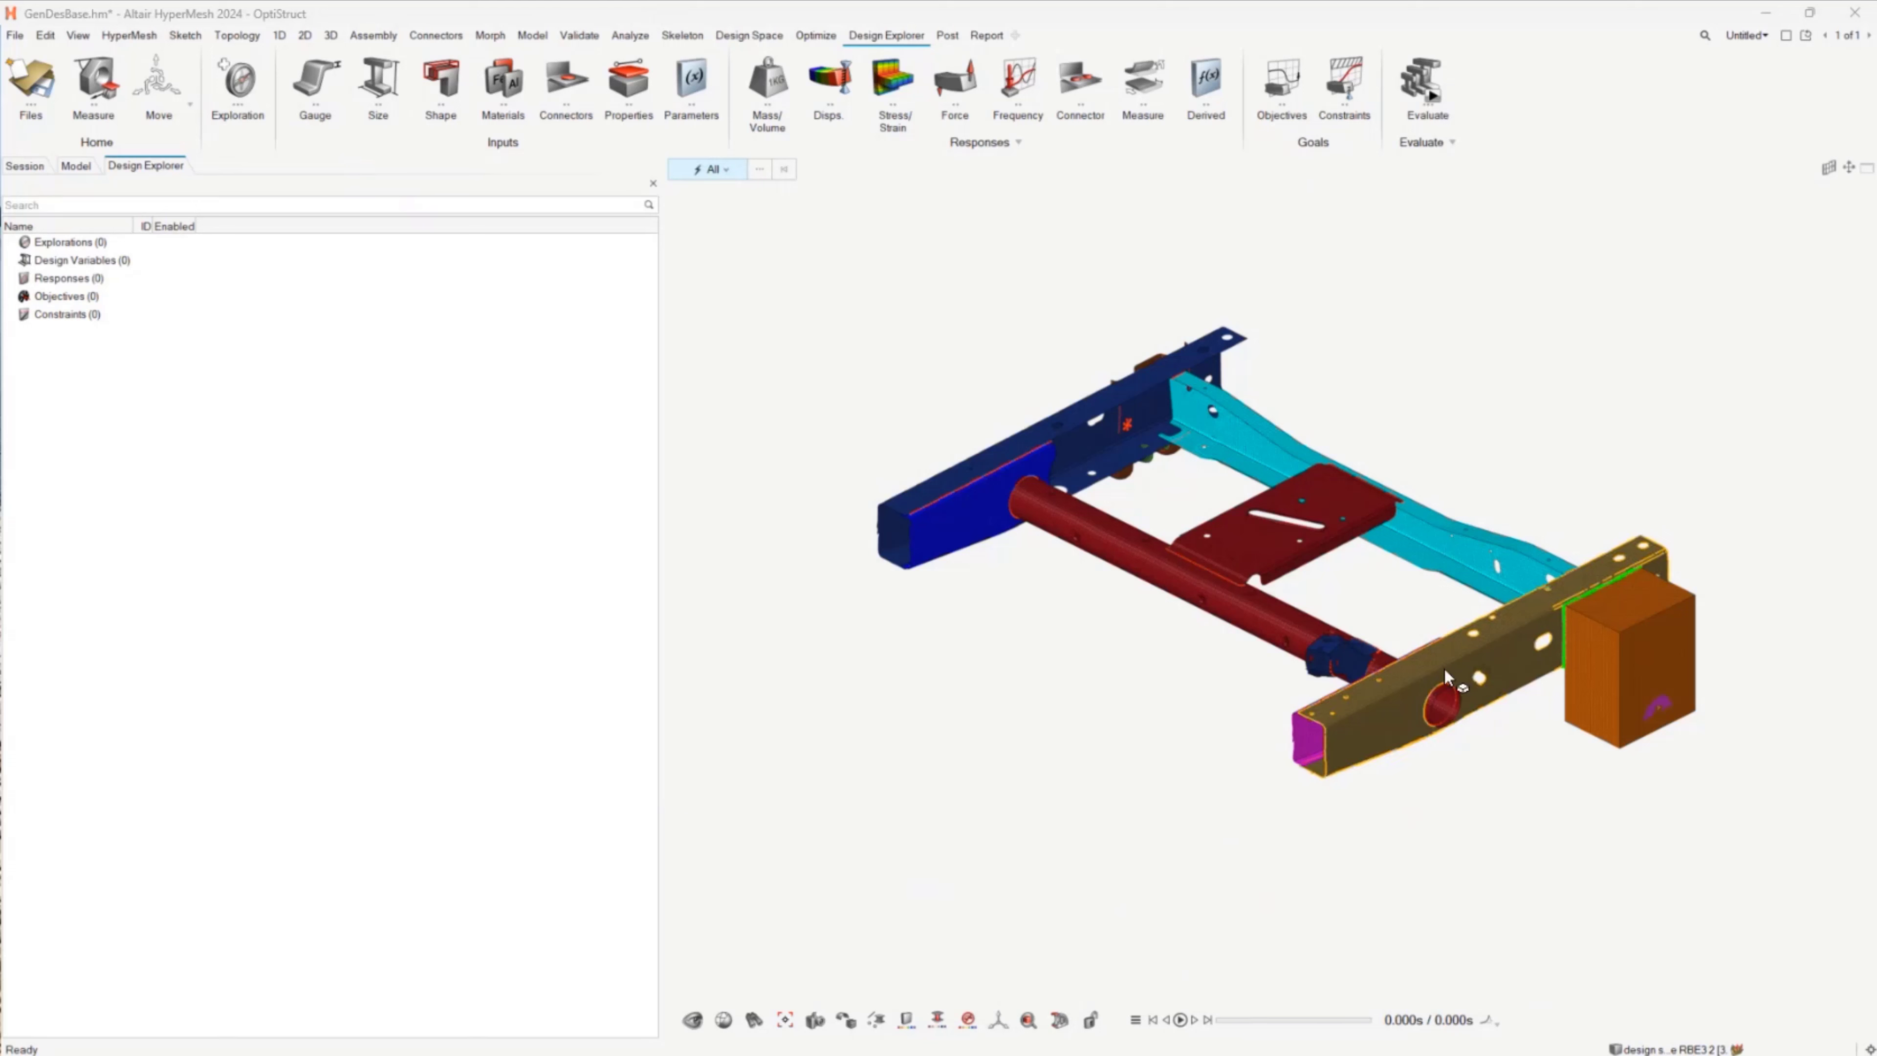
click(749, 35)
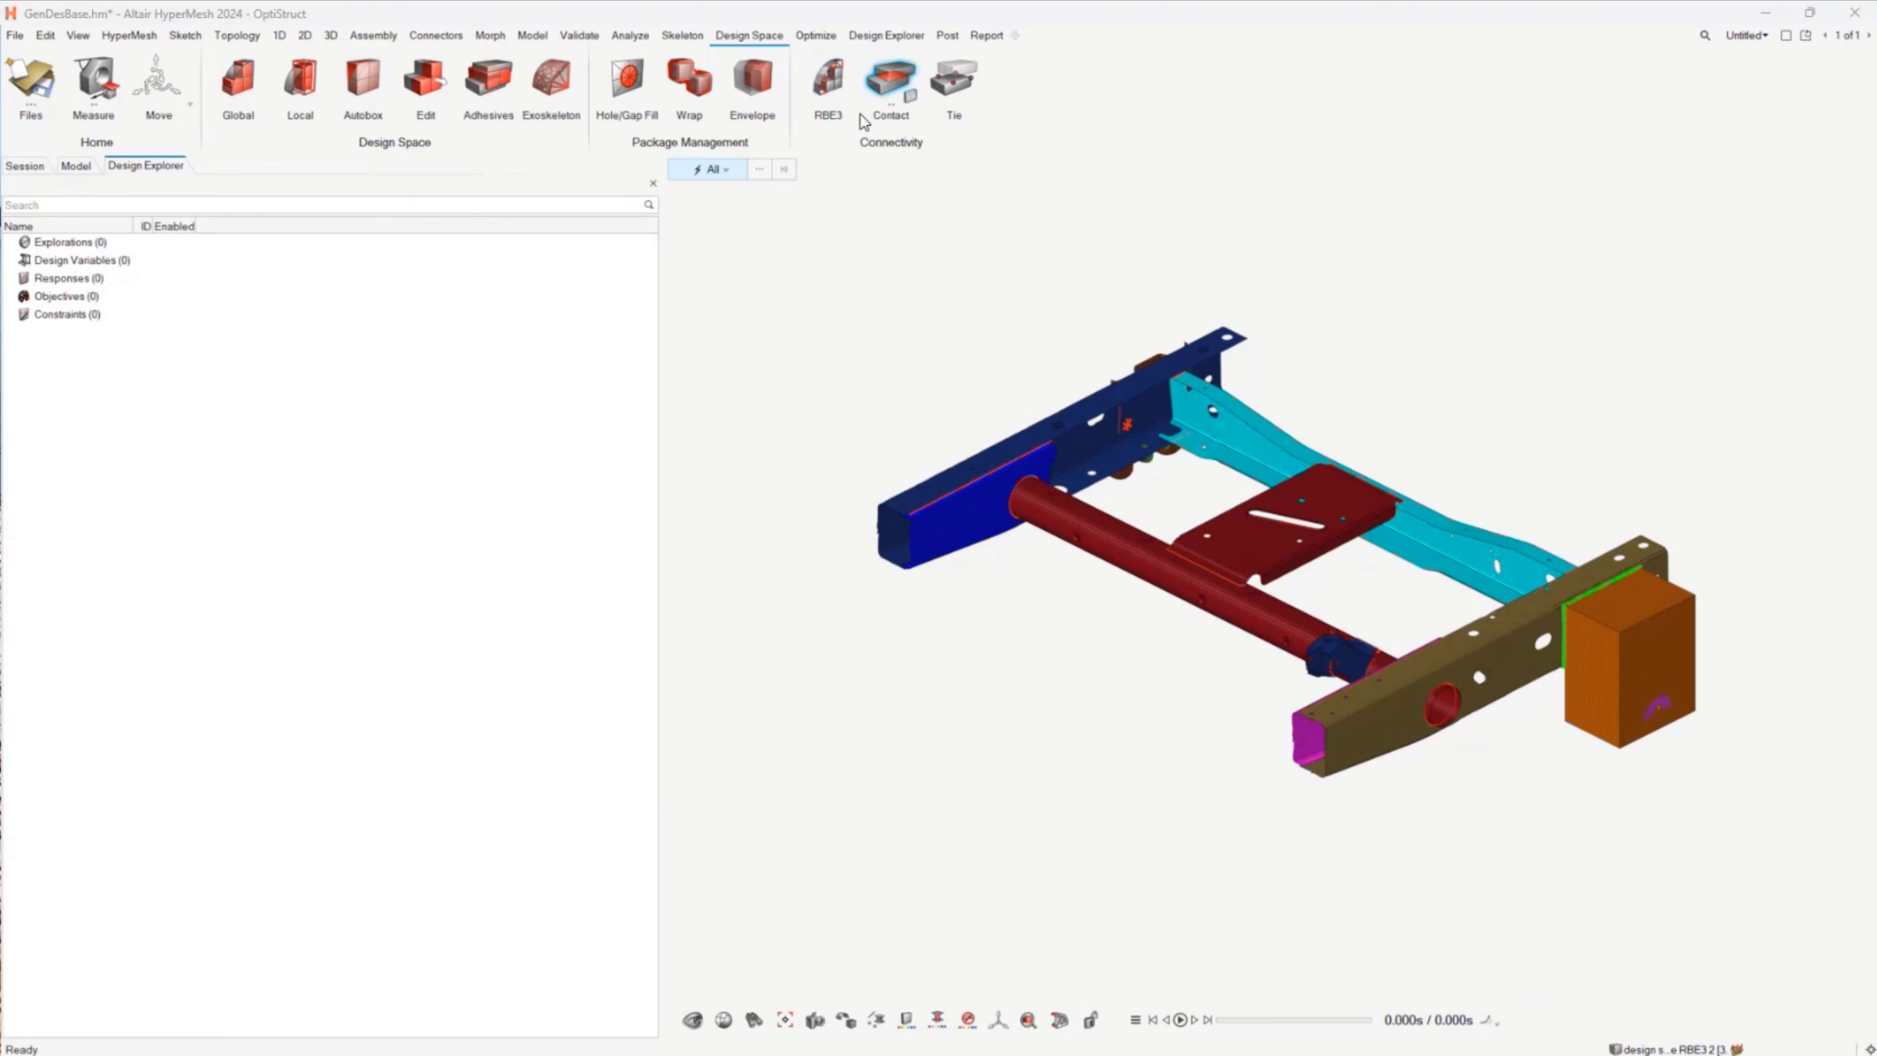
click(862, 41)
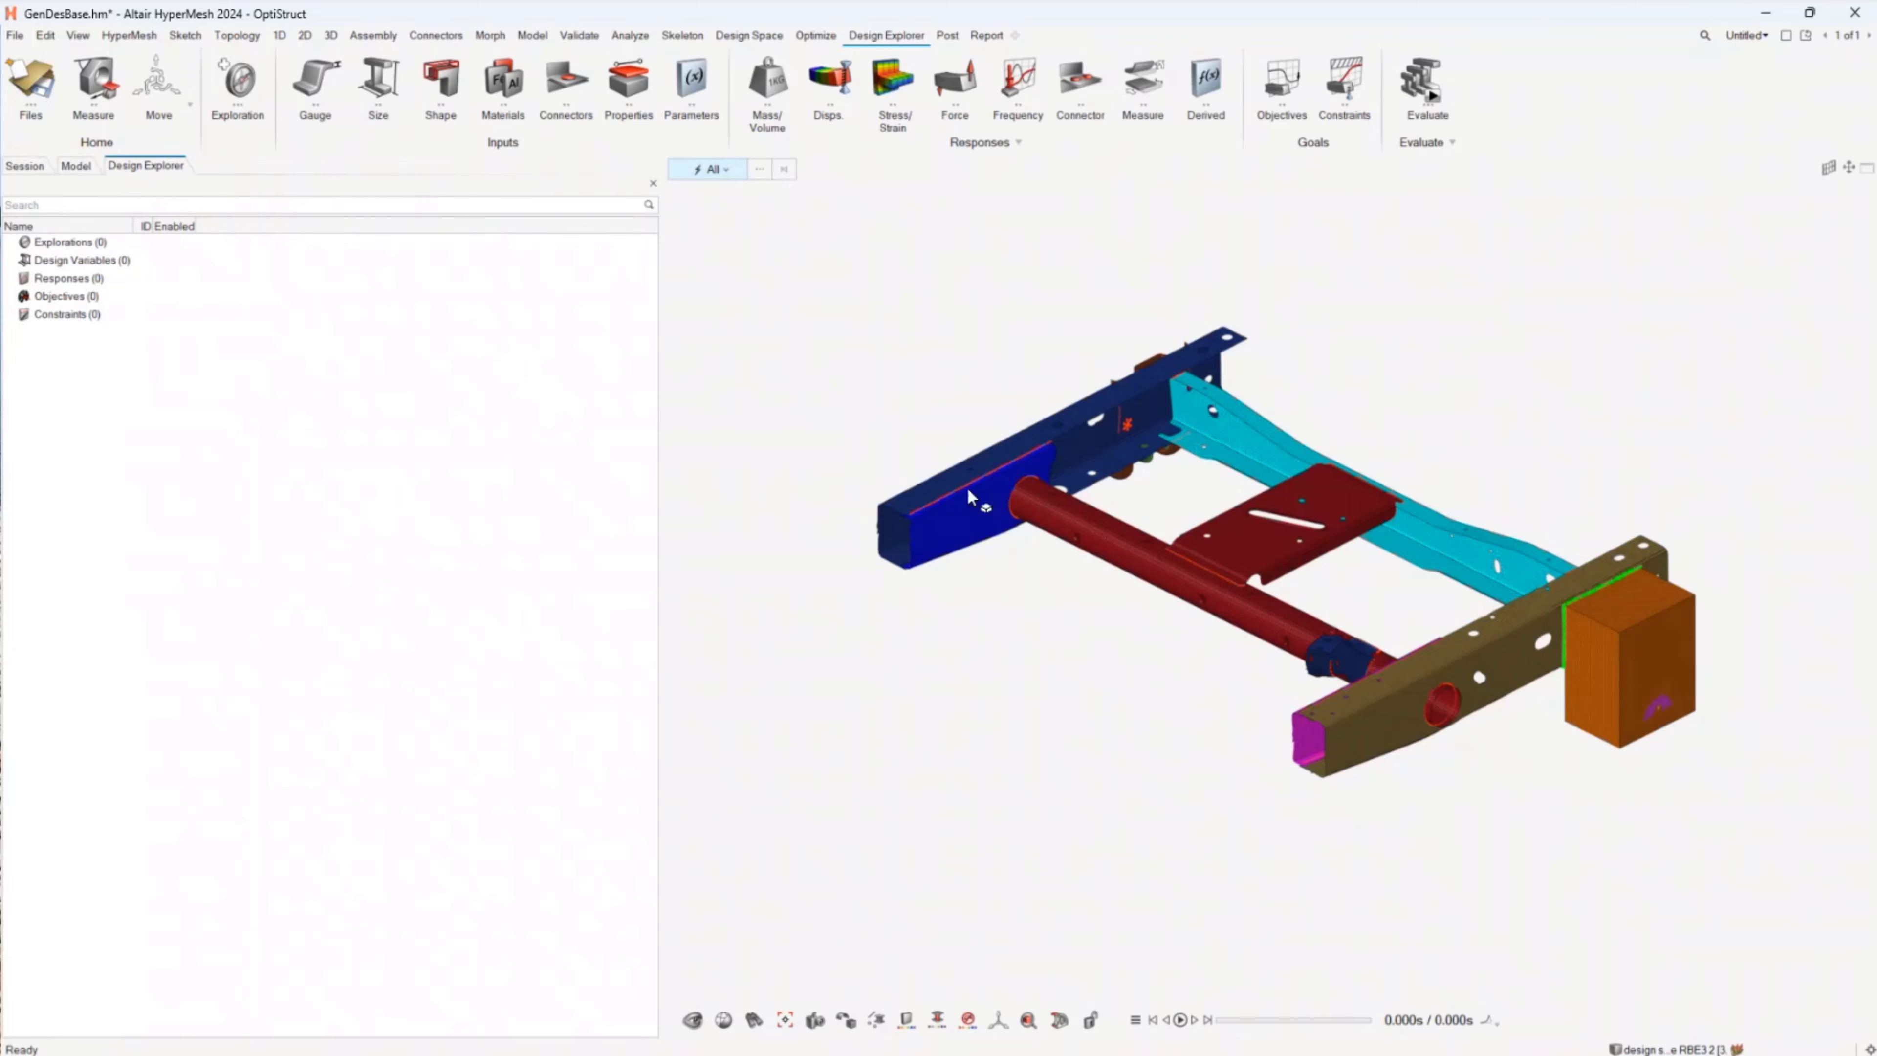
Step: Examine the settings of the topology design variable for design space 1 and the model's existing optimization entities
click(64, 162)
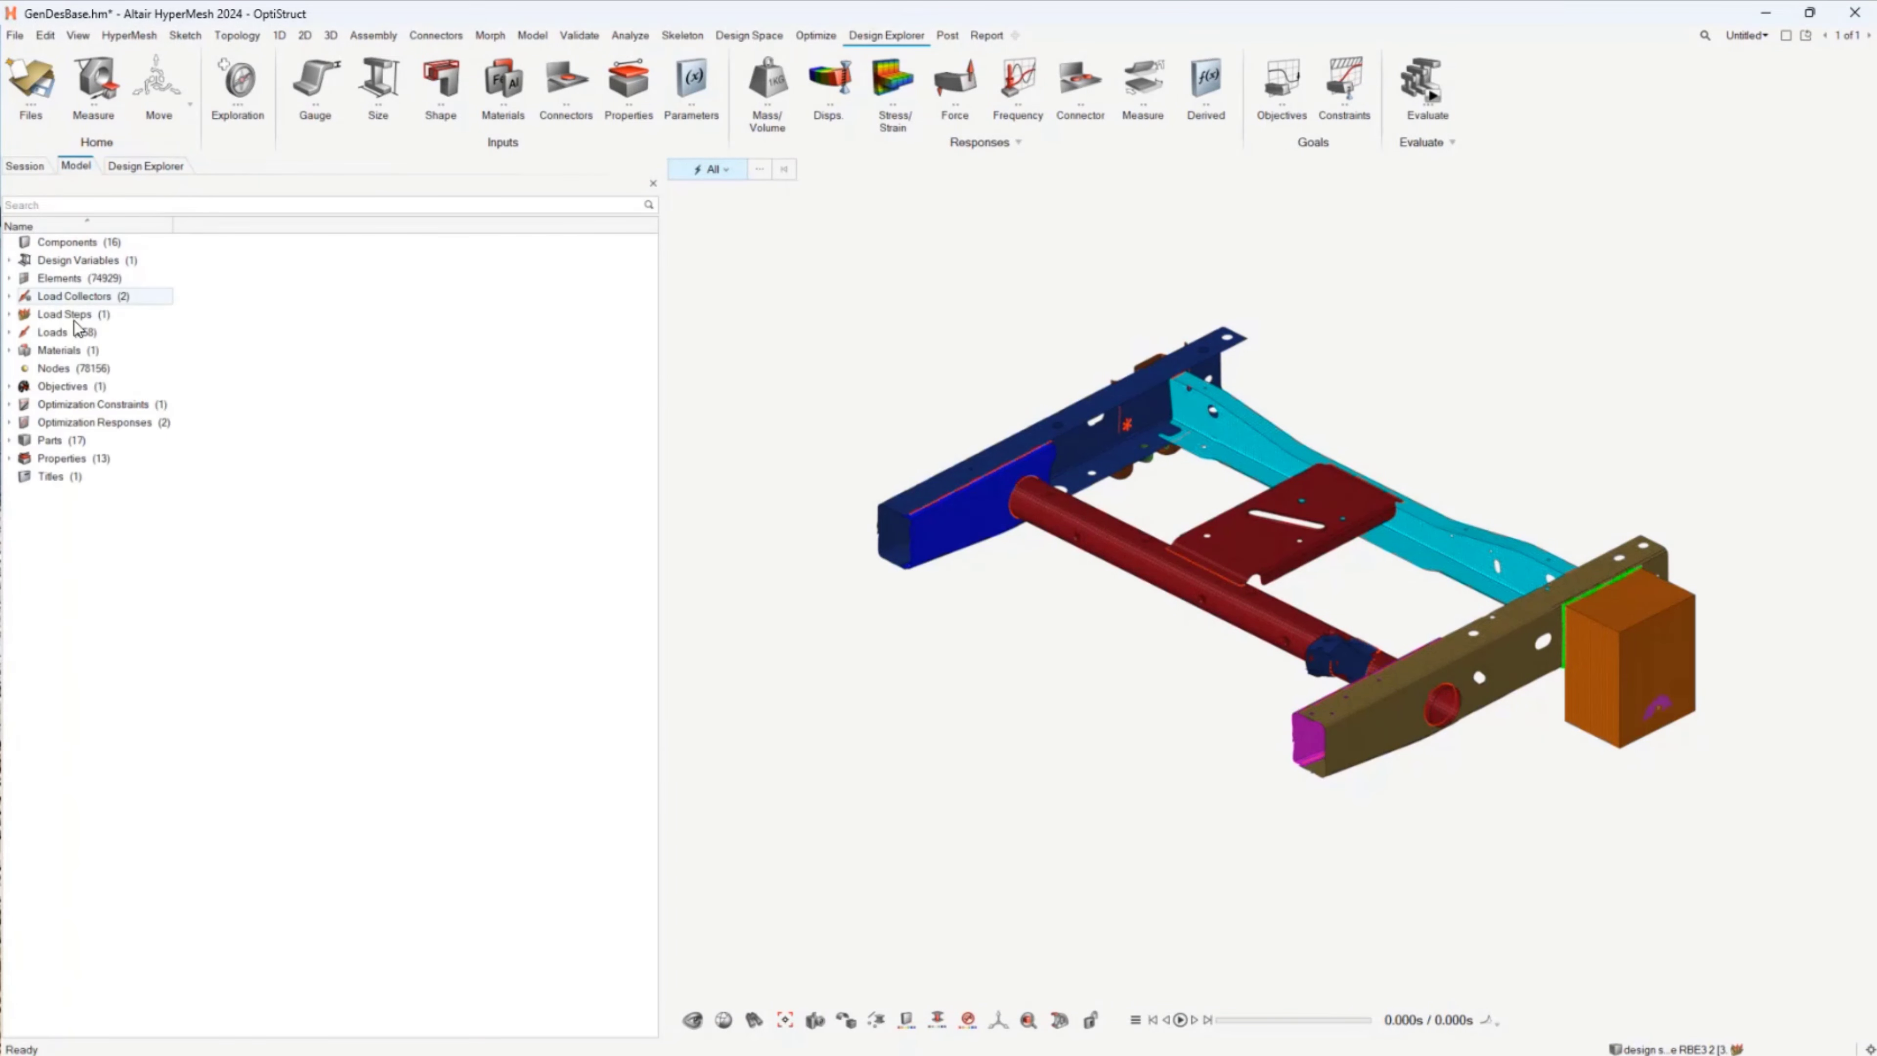
double_click(95, 260)
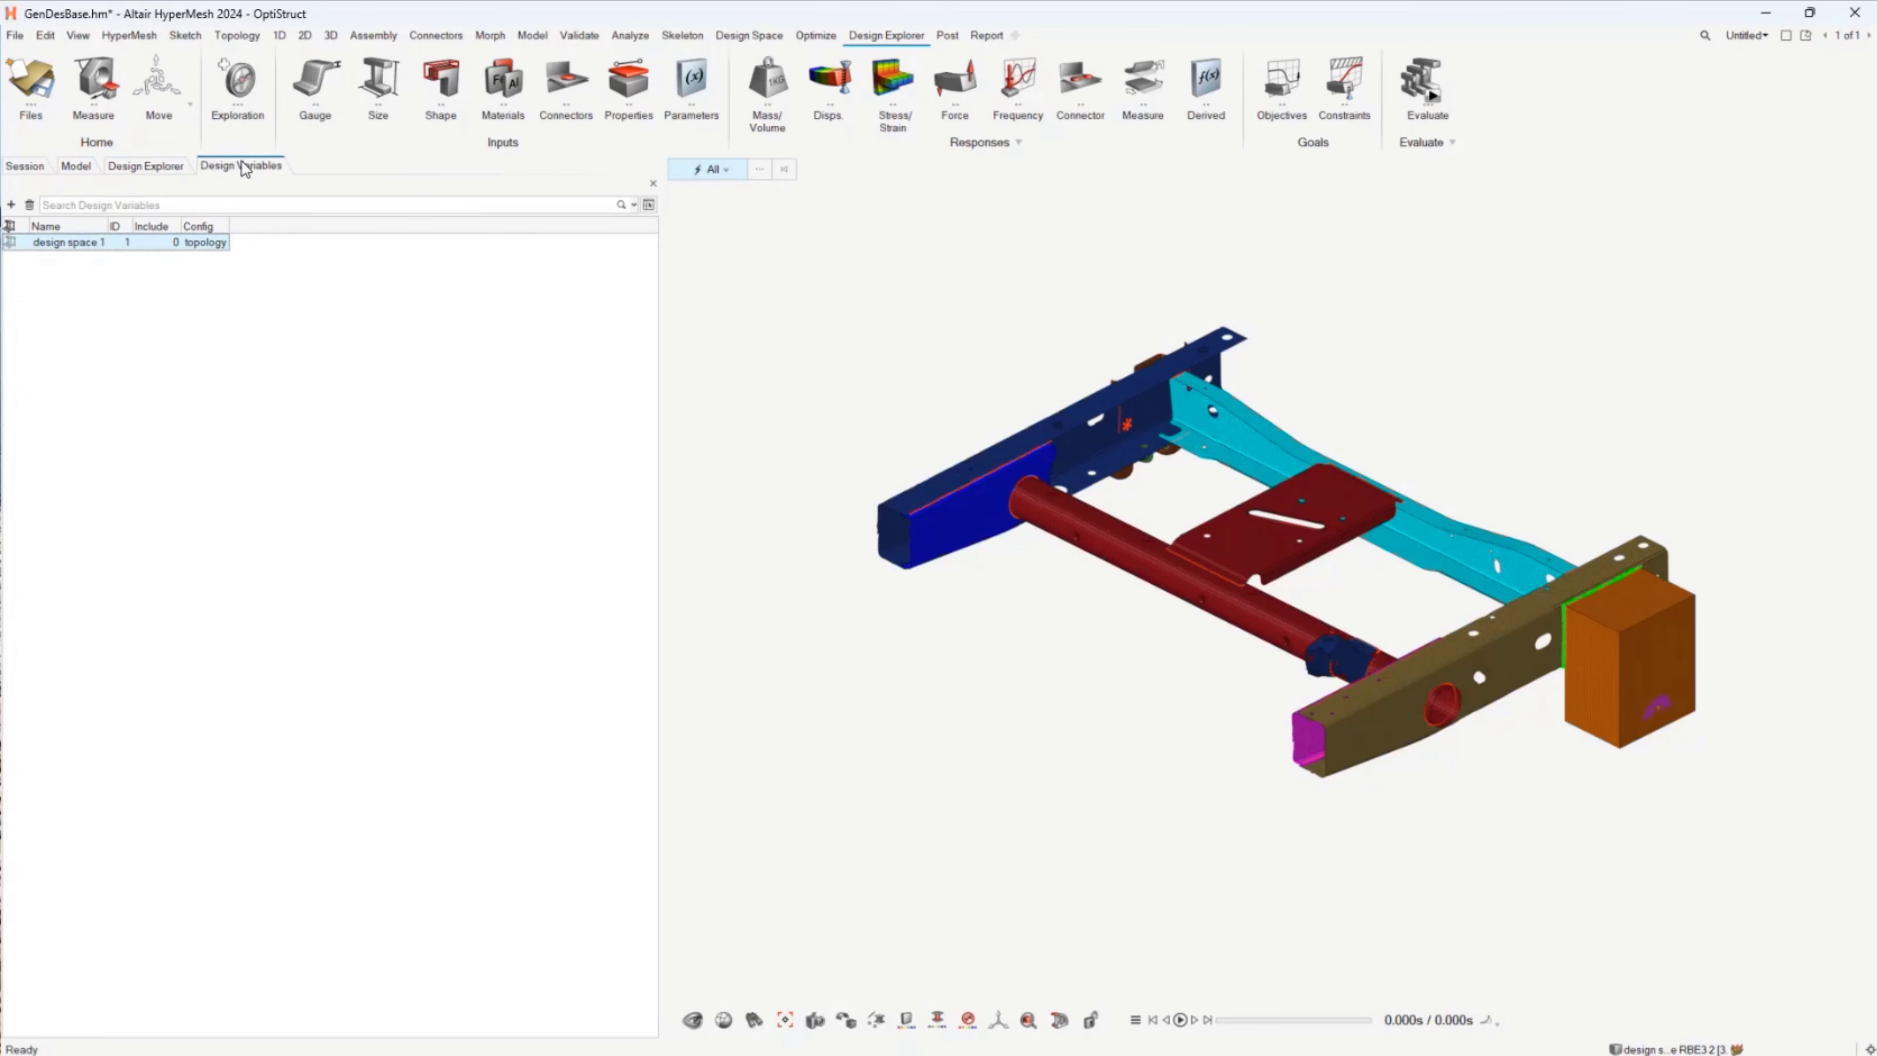
click(96, 242)
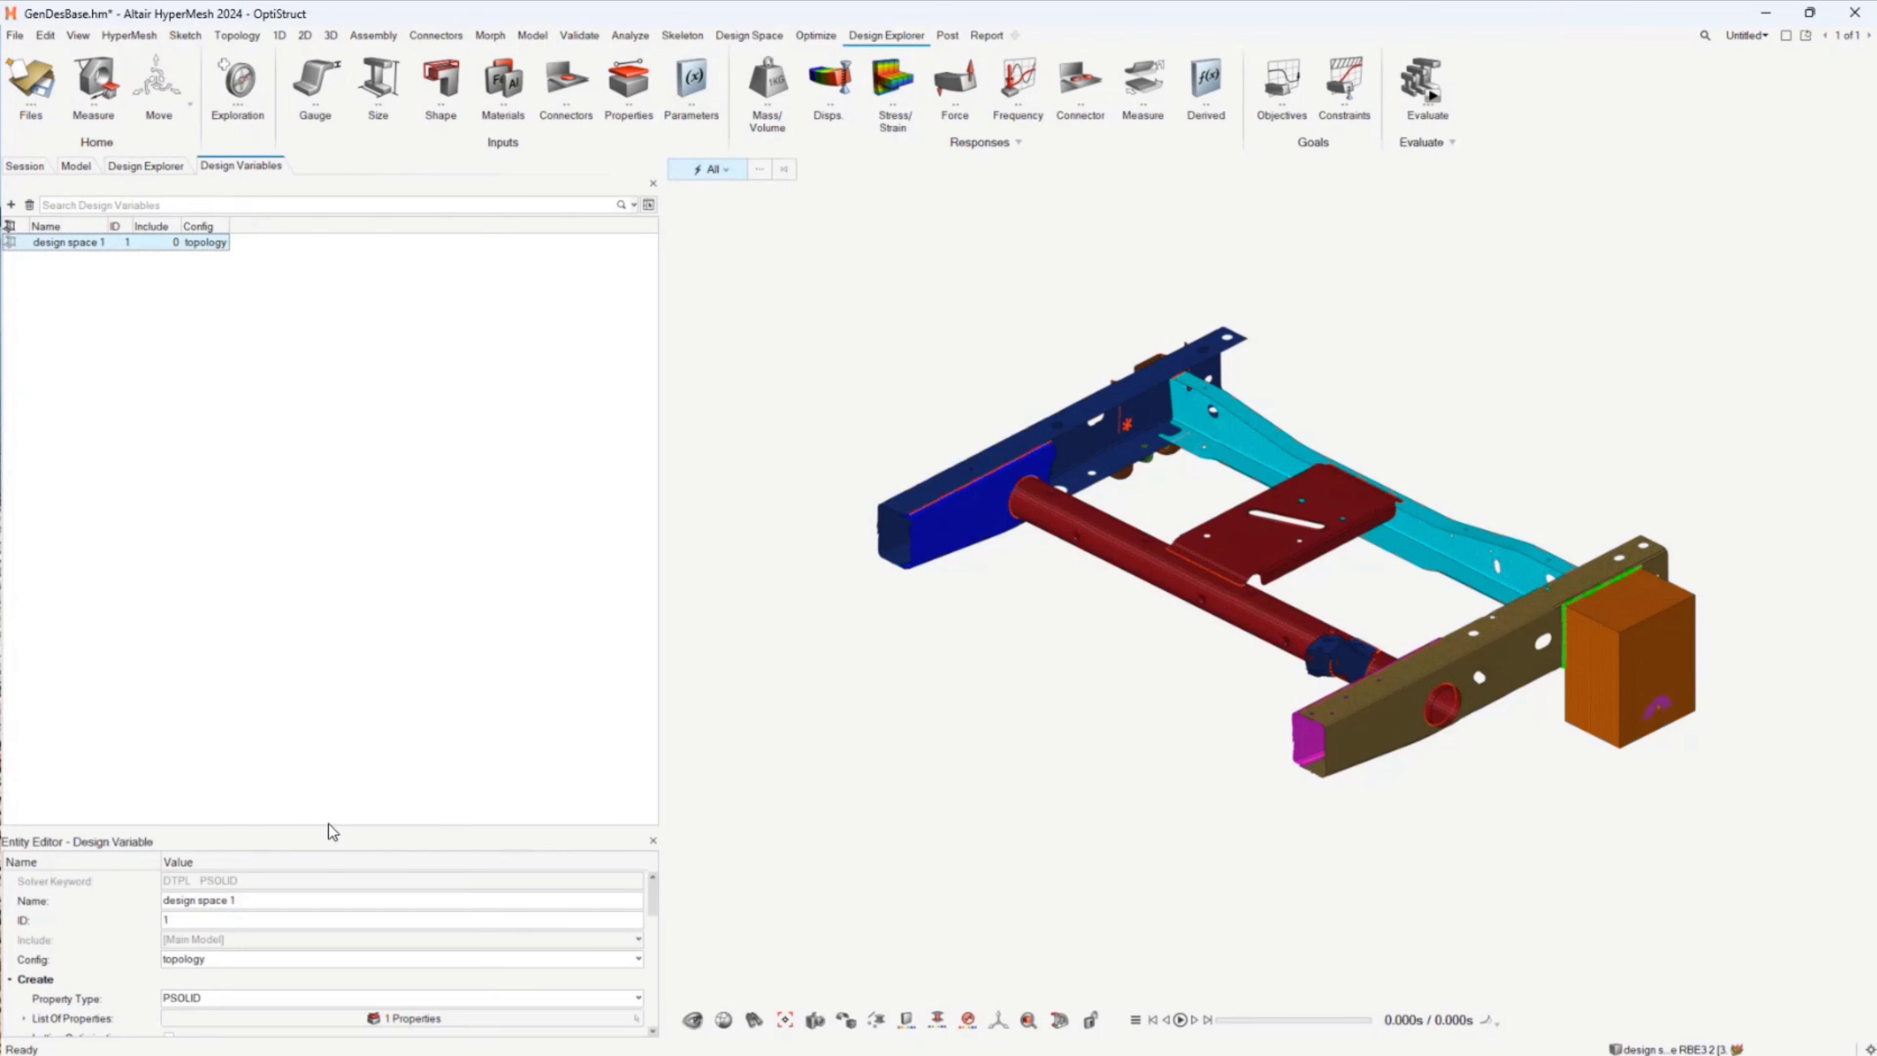
drag(334, 824, 237, 548)
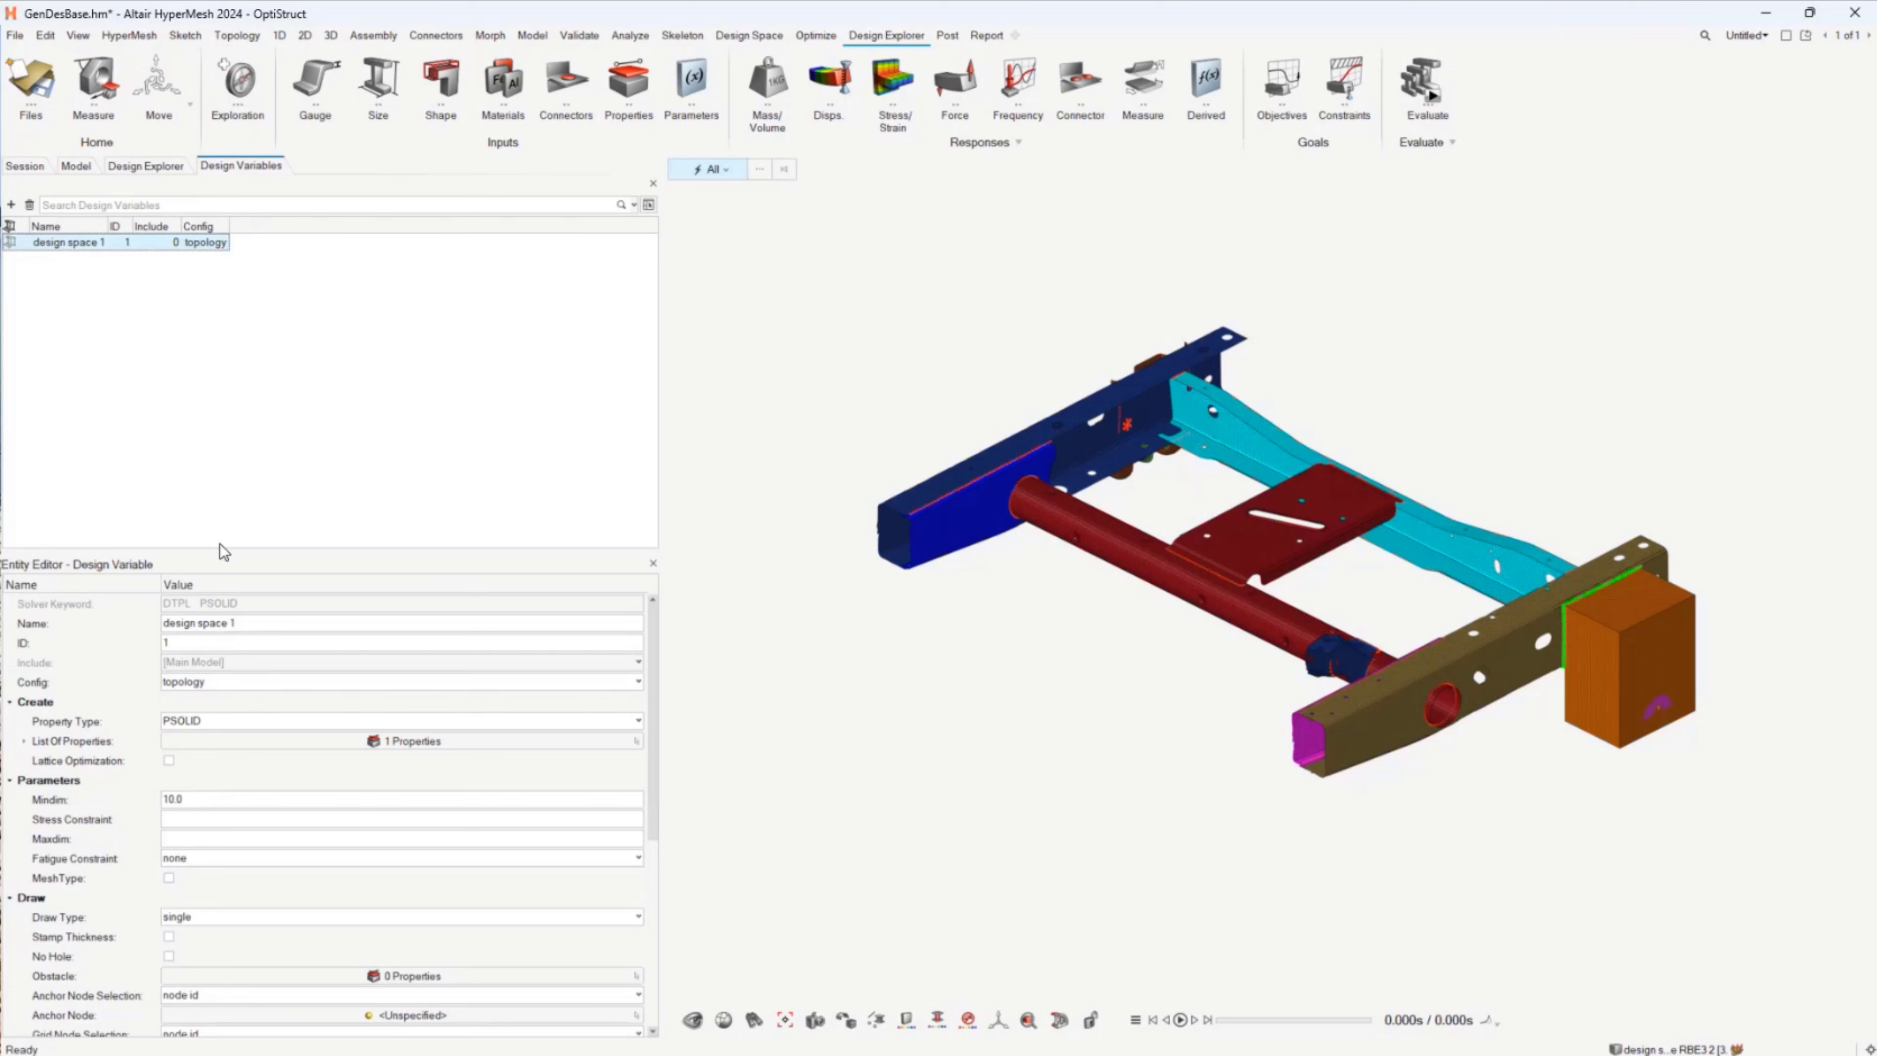
click(653, 562)
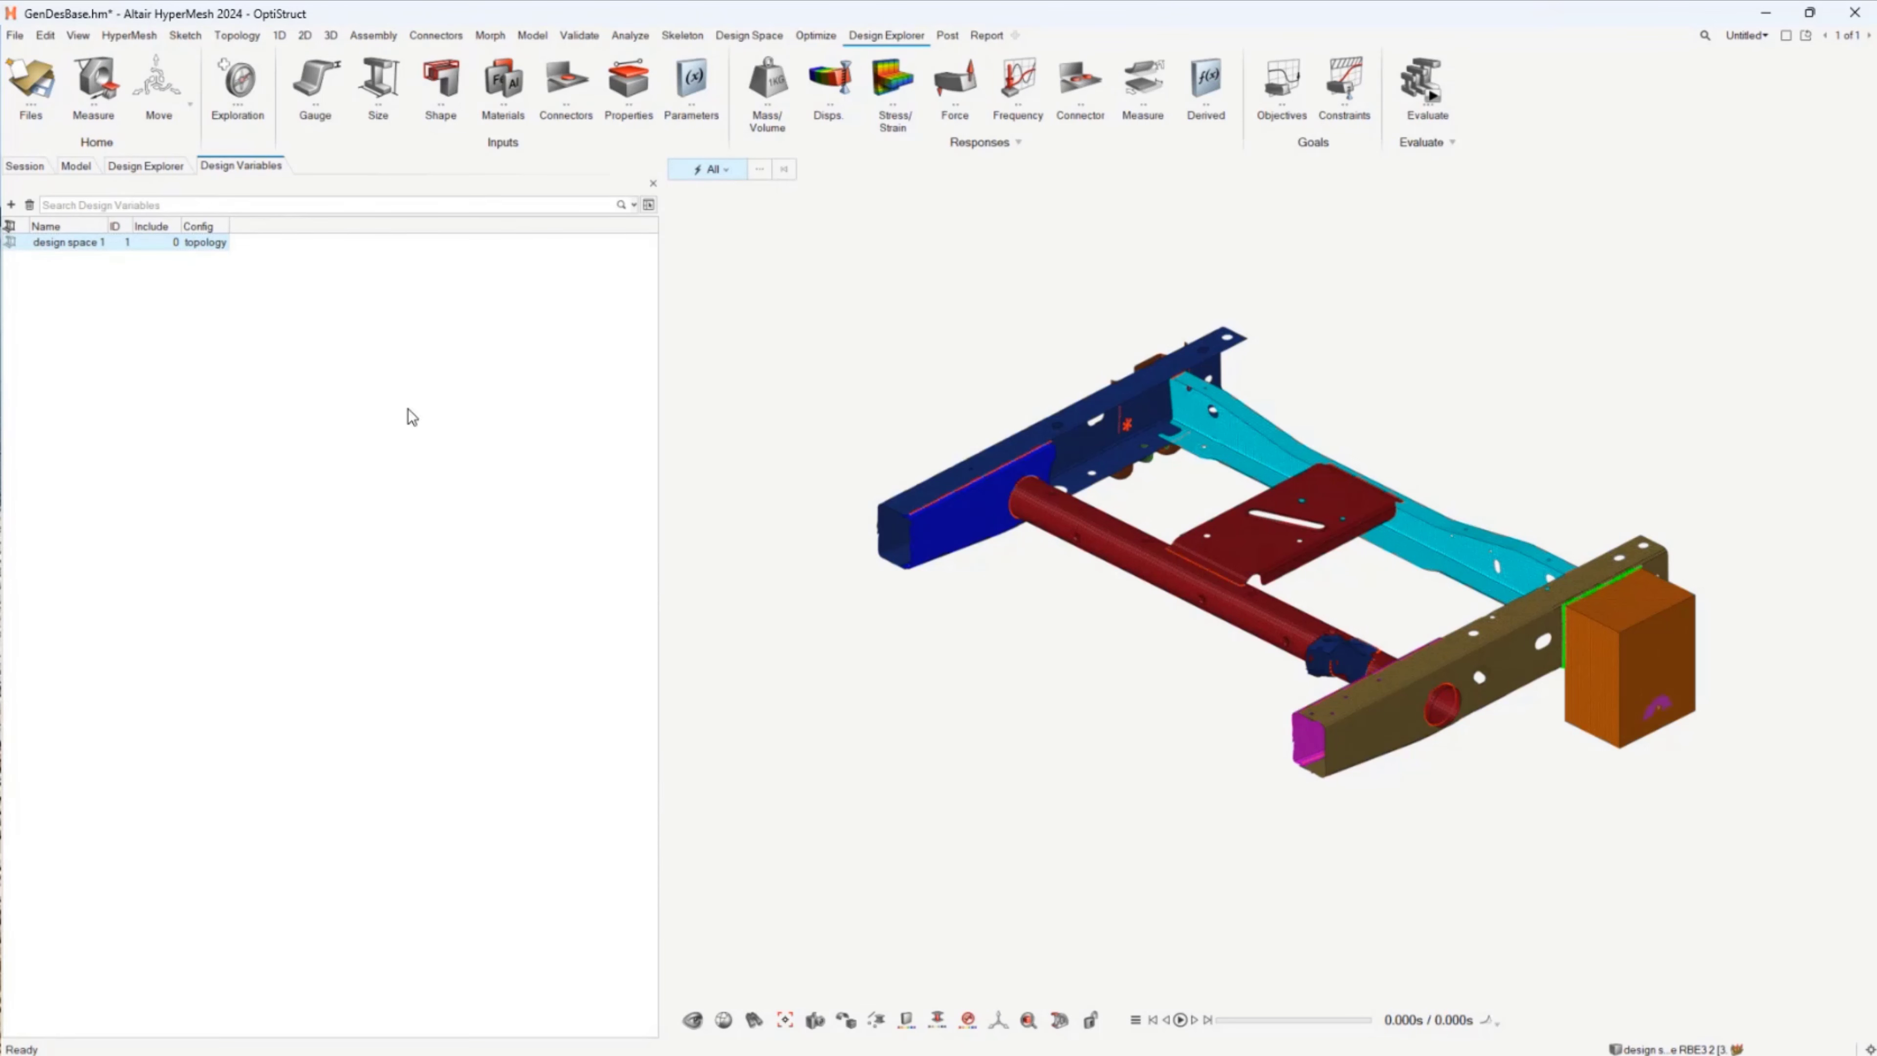
click(88, 165)
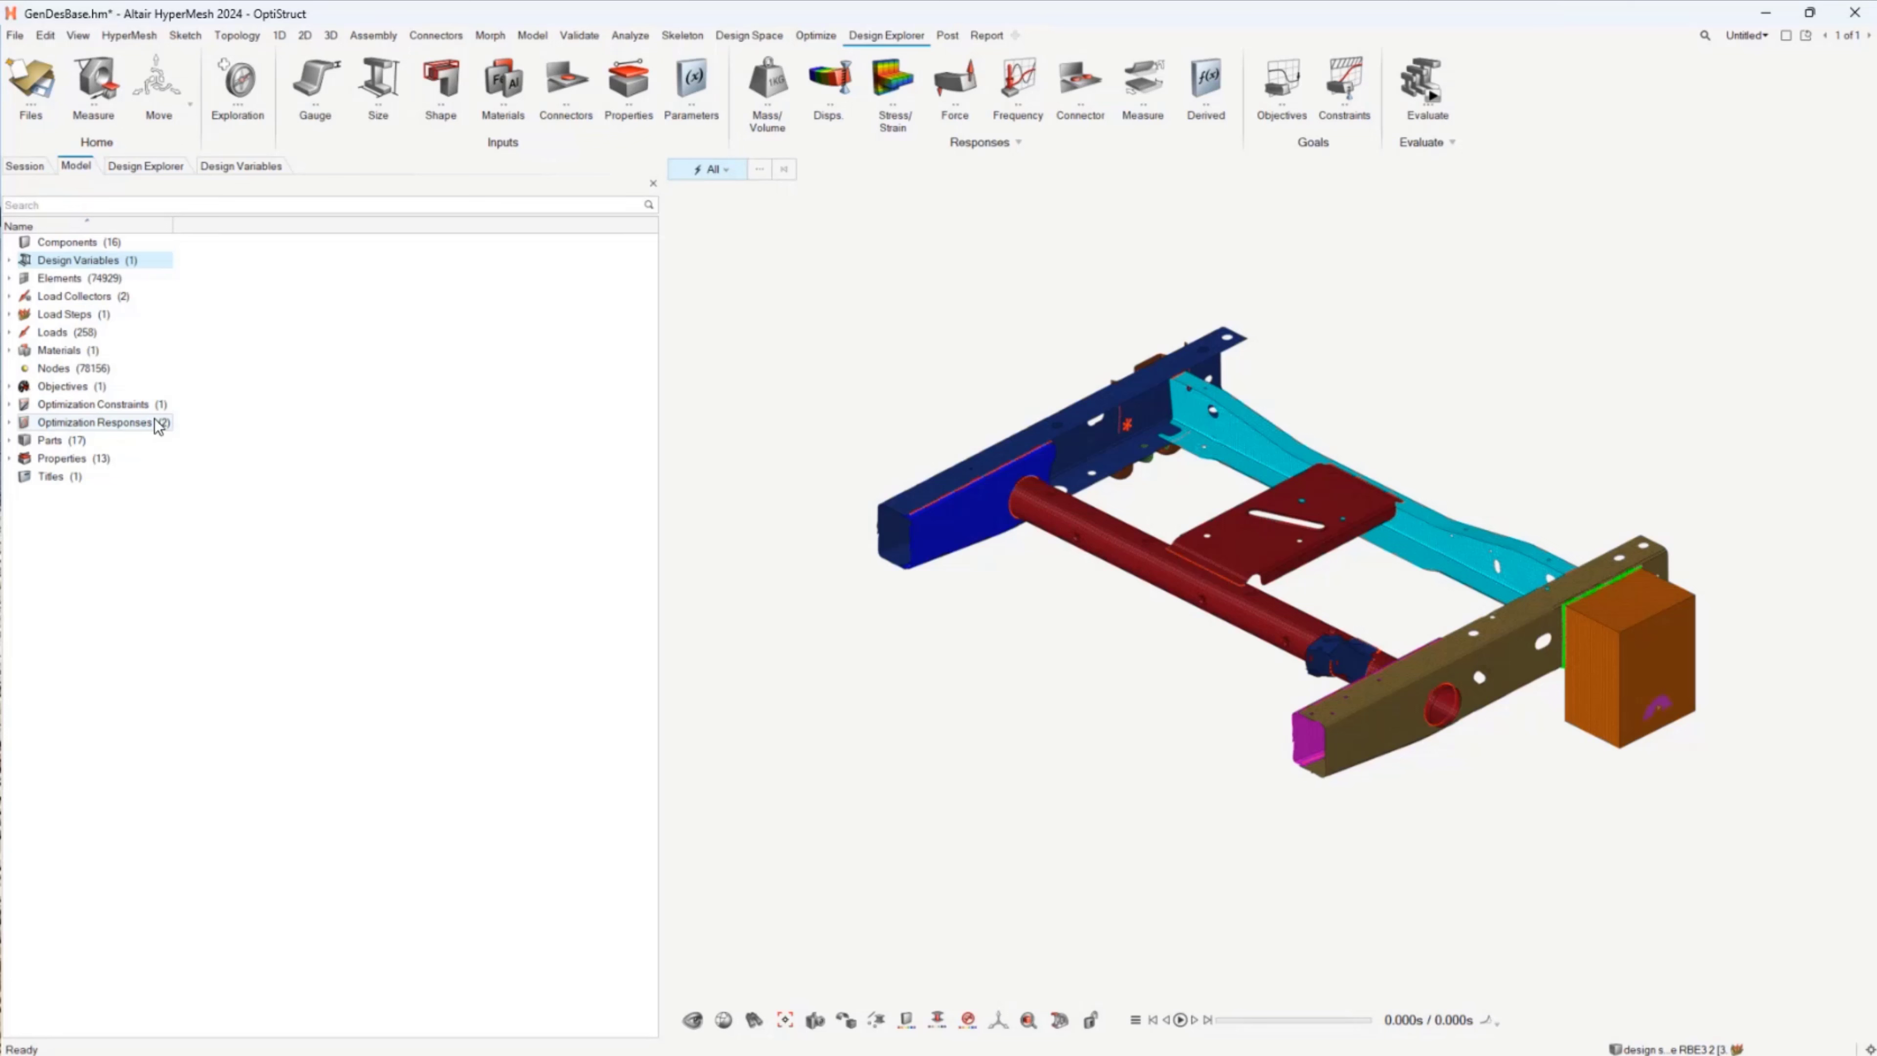
Step: Create a new Generative Design exploration in the Design Explorer
click(184, 169)
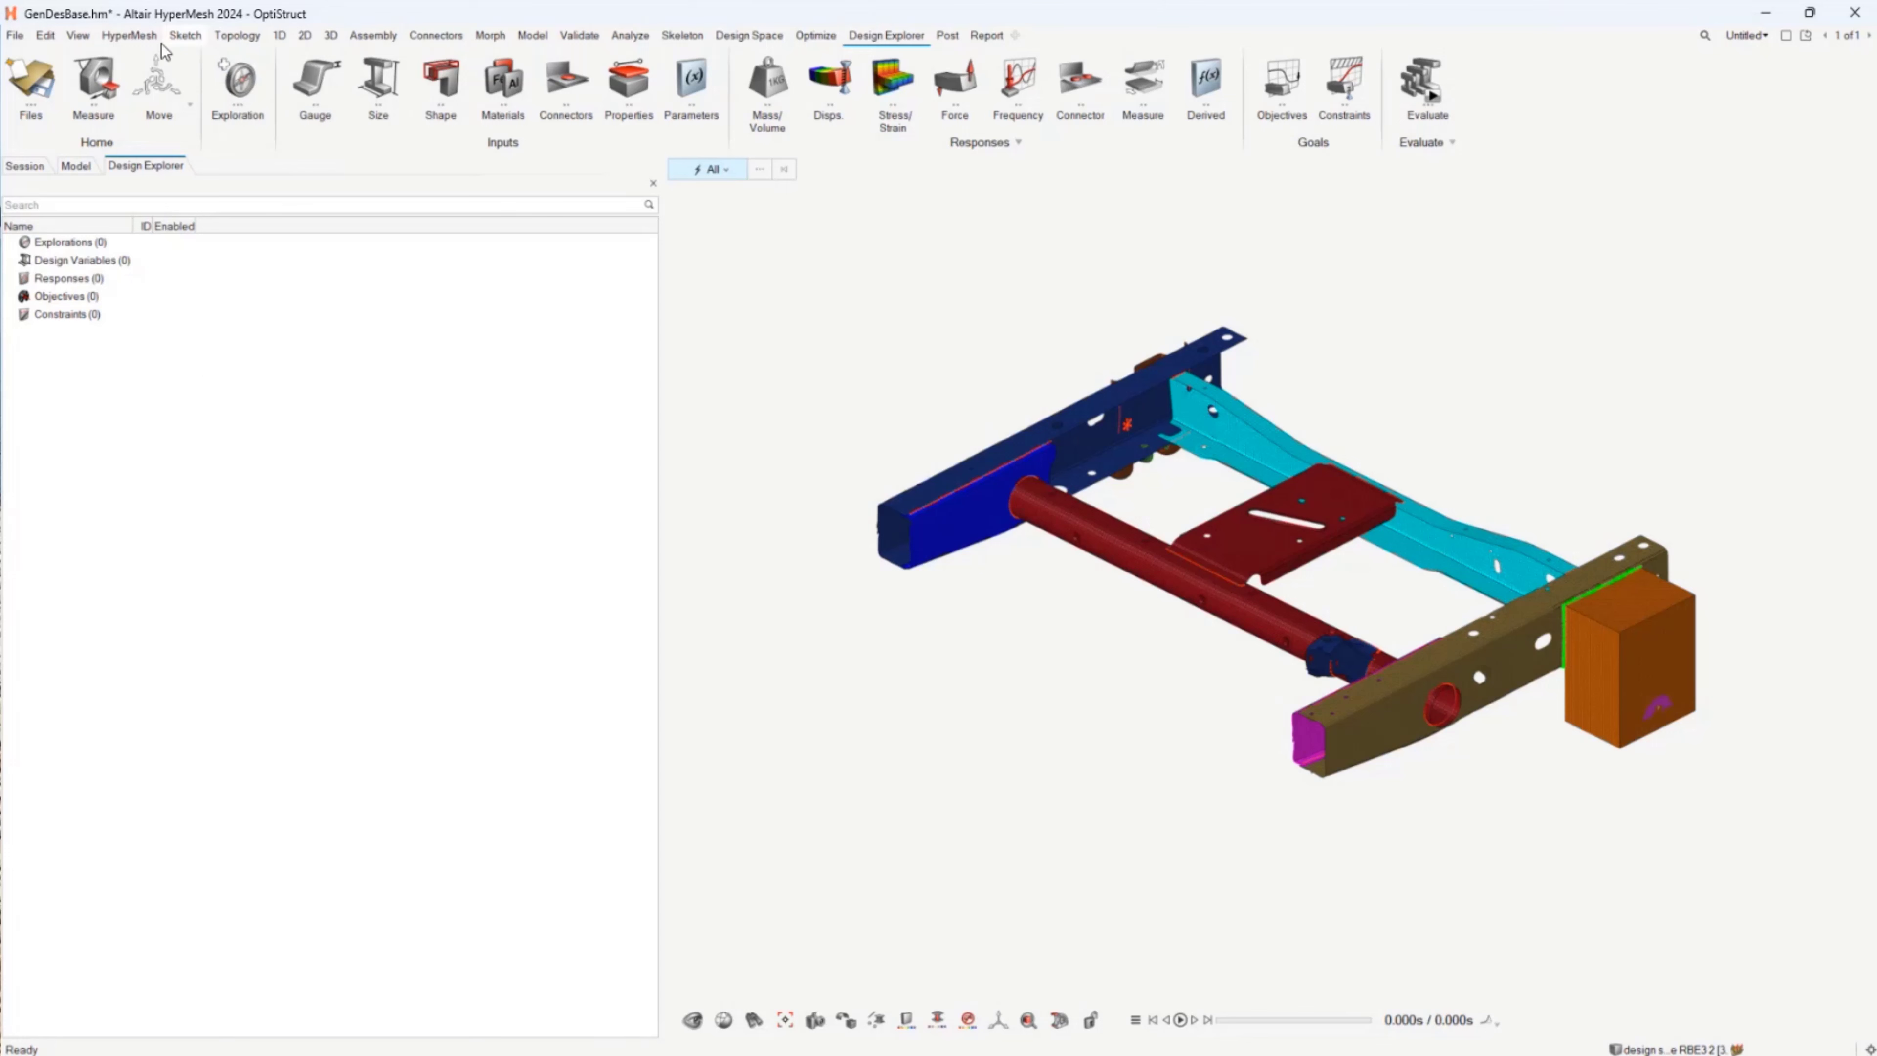
click(220, 71)
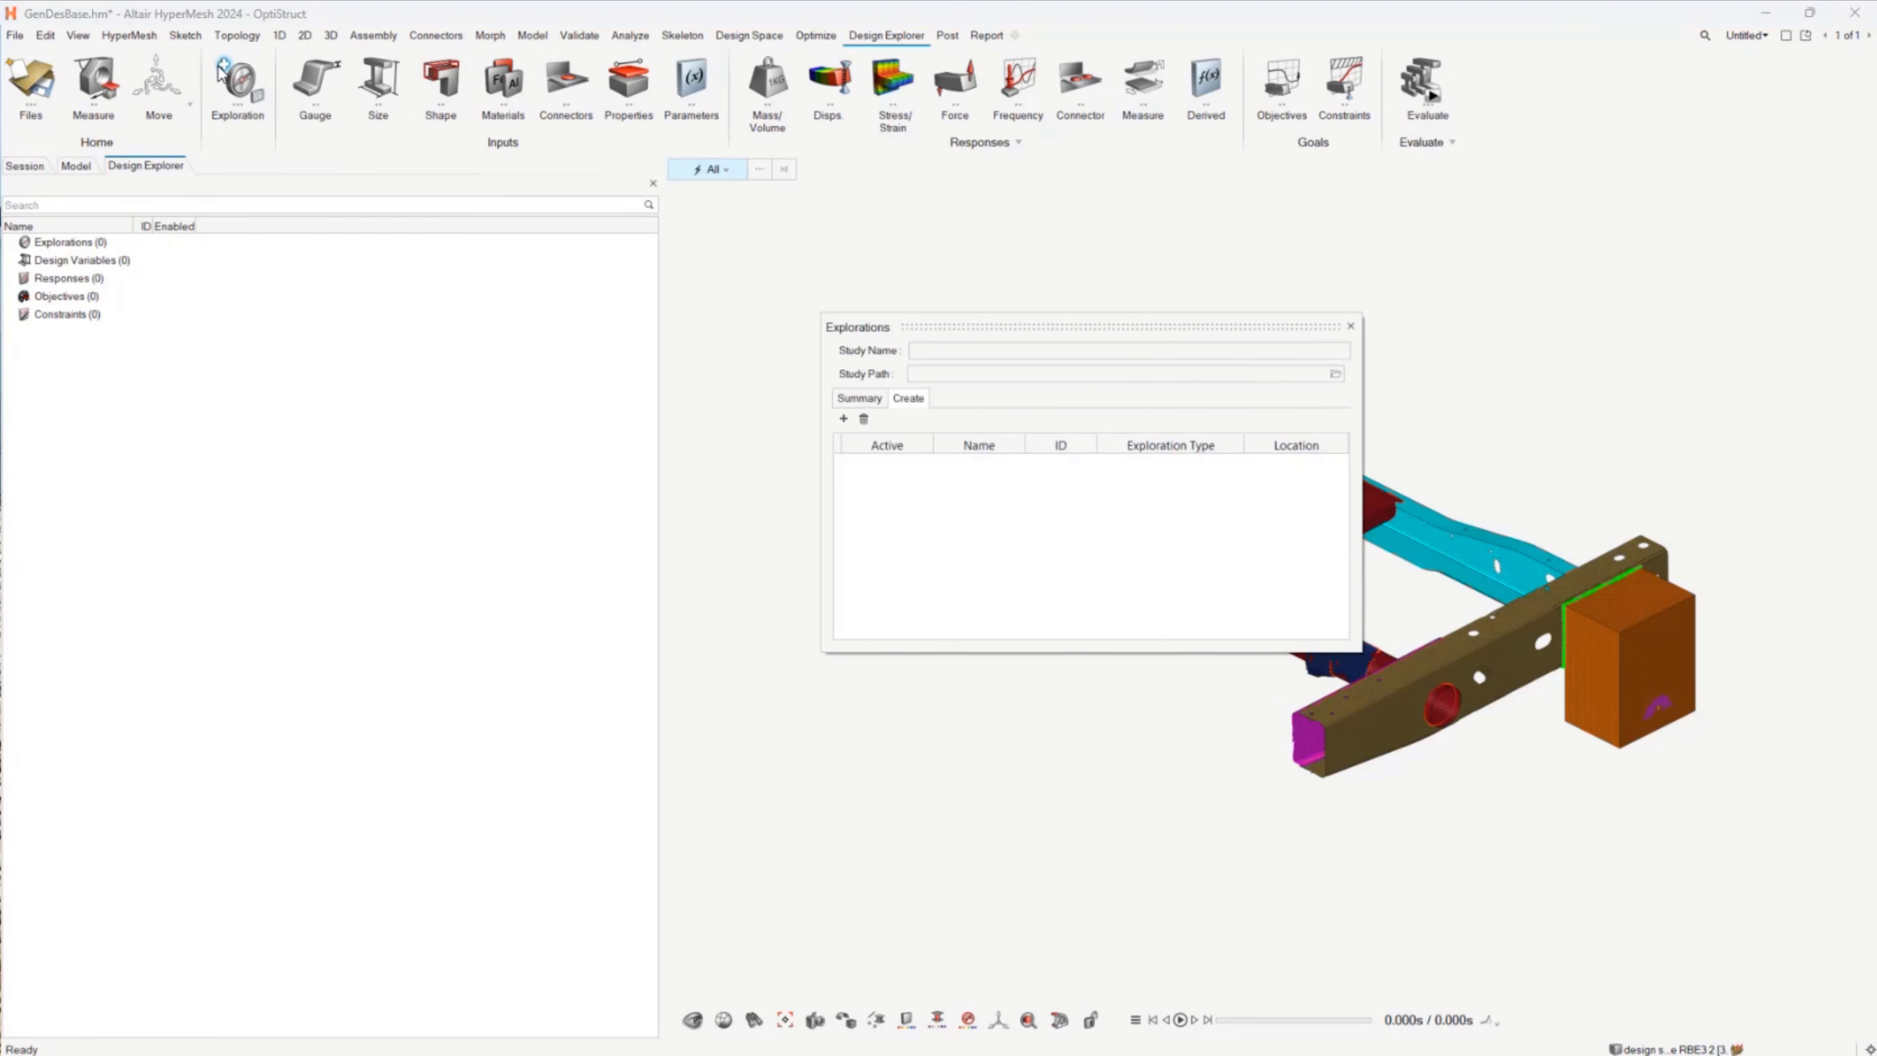
click(843, 419)
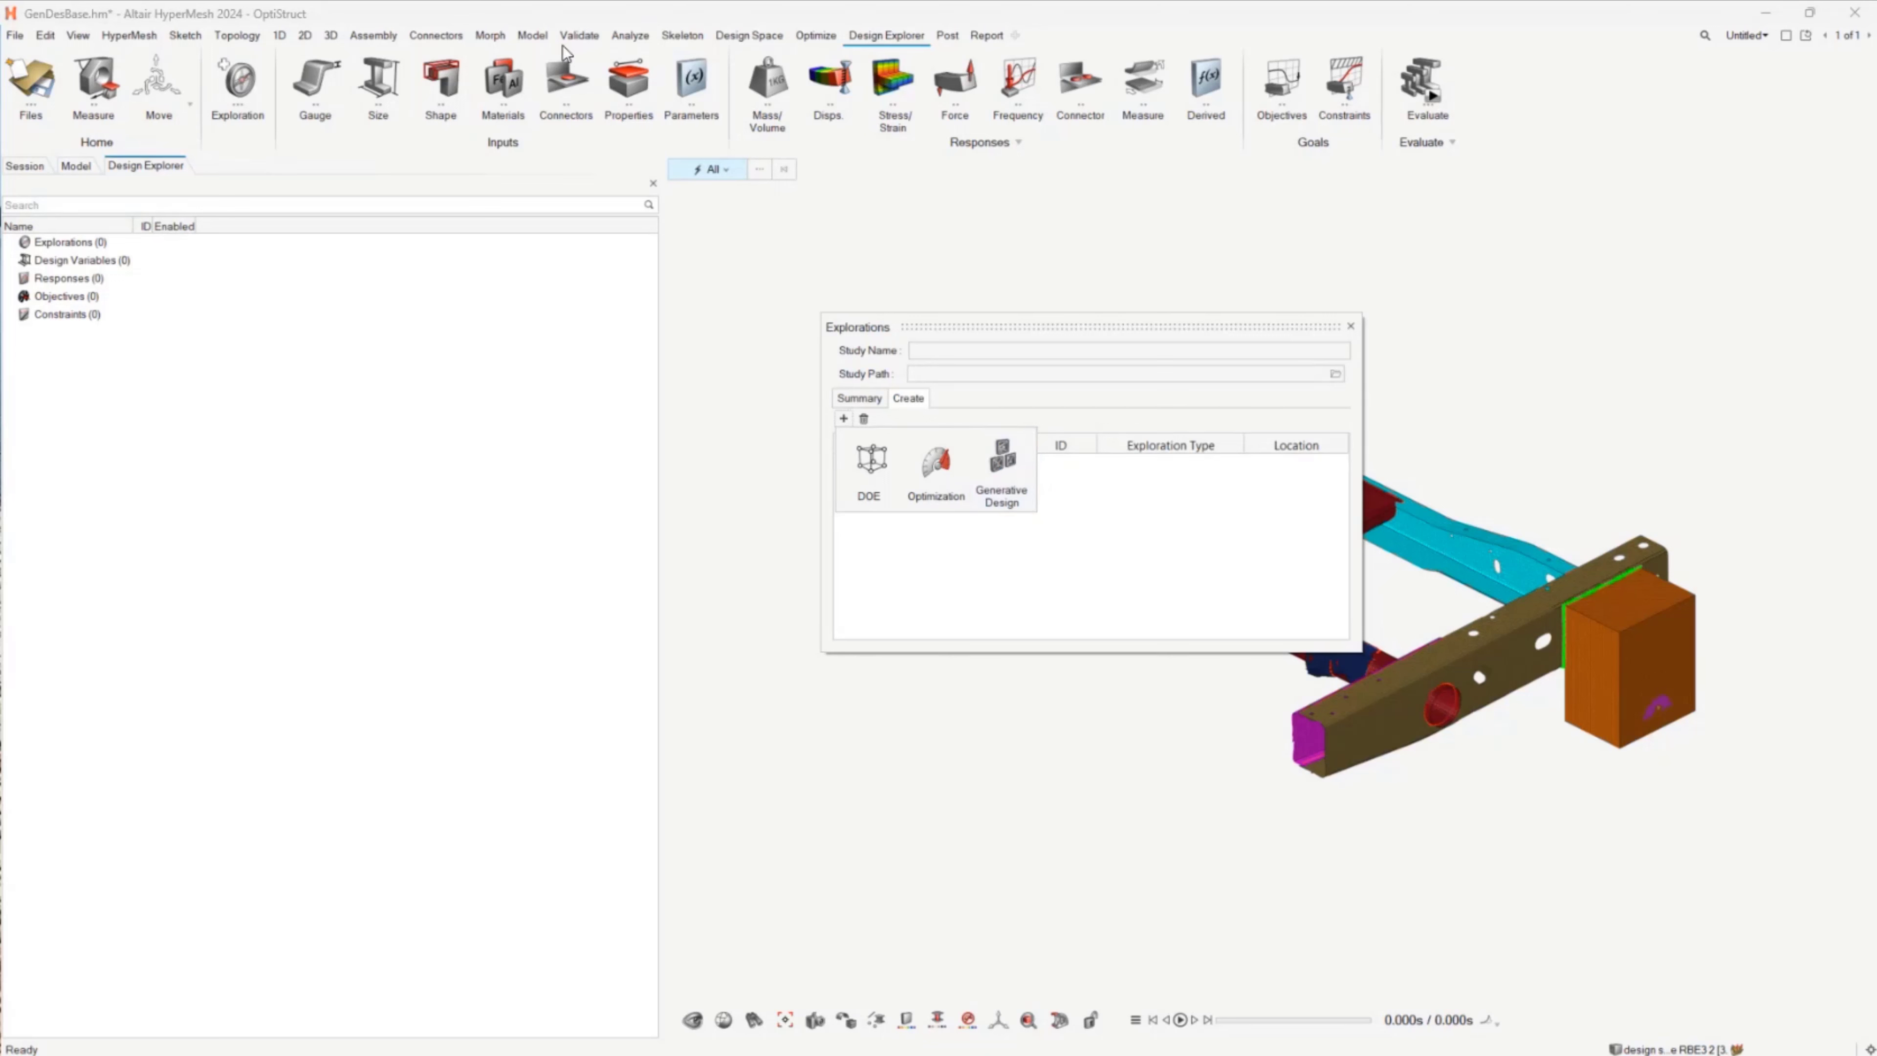
click(1009, 466)
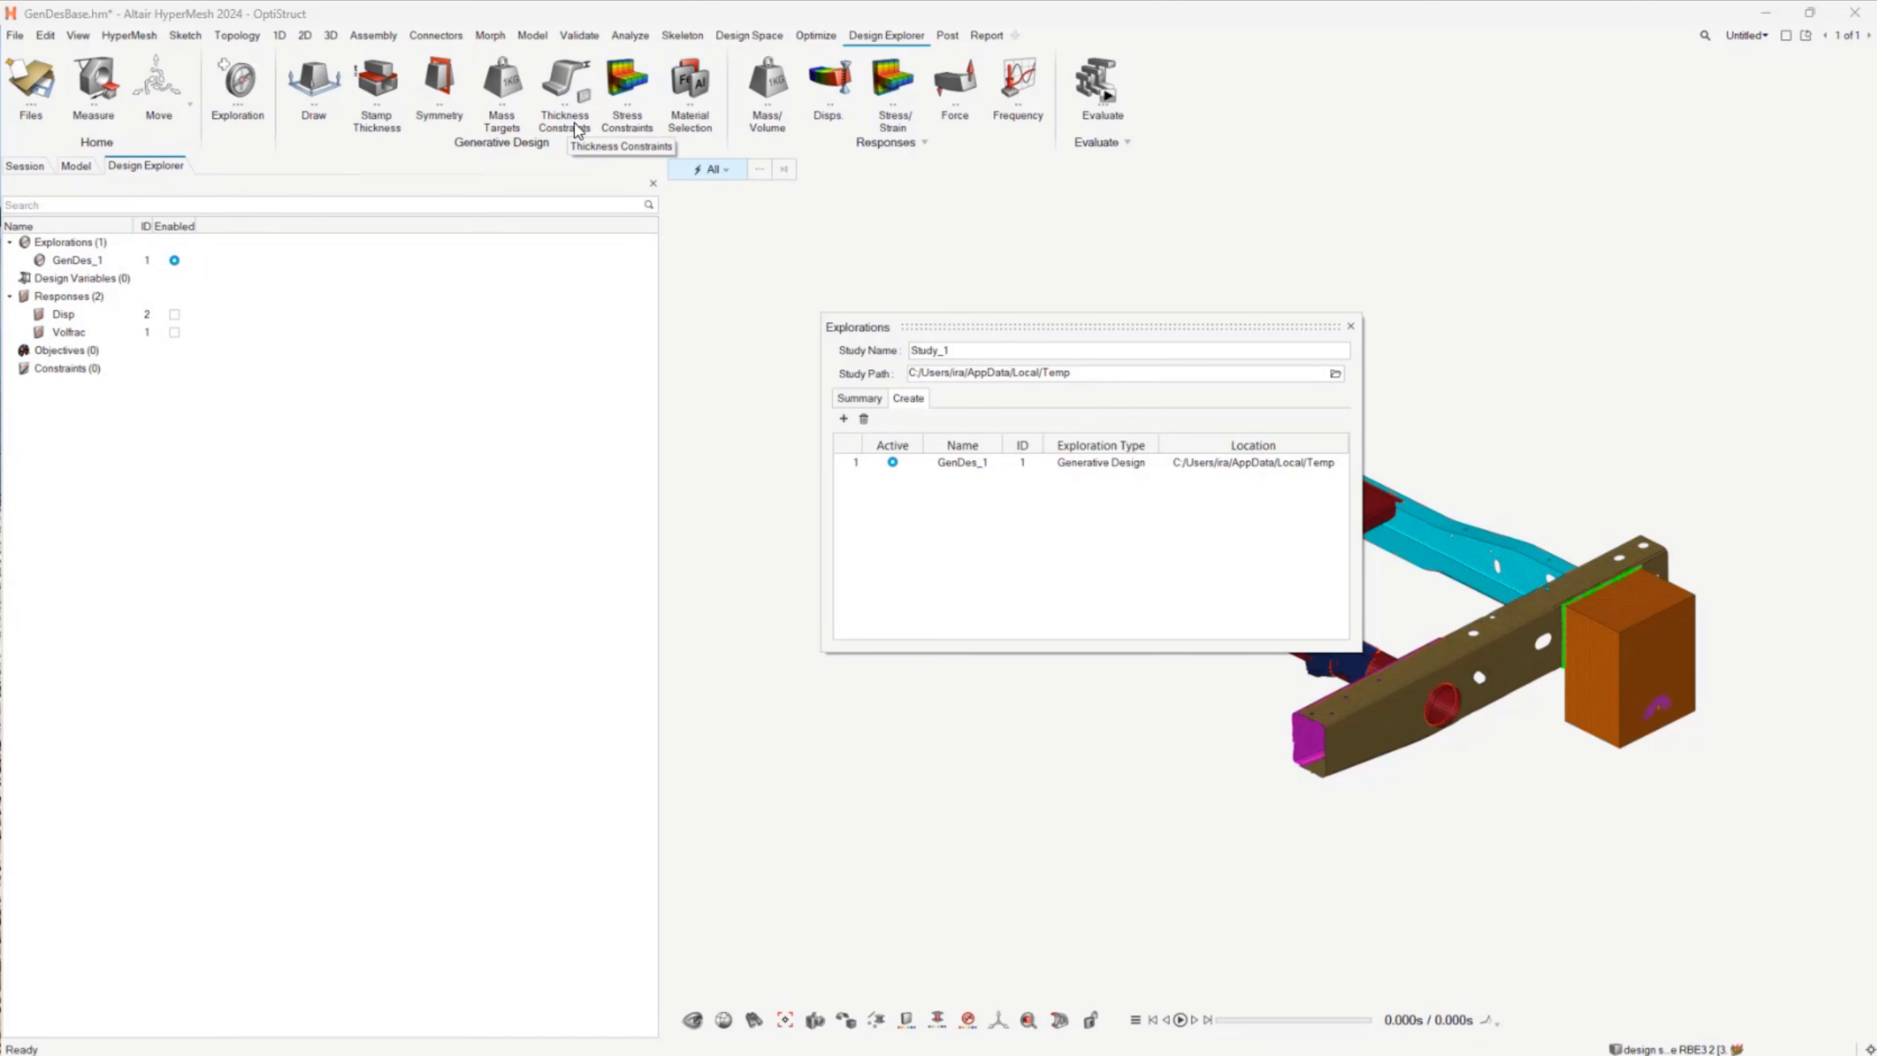
click(1351, 326)
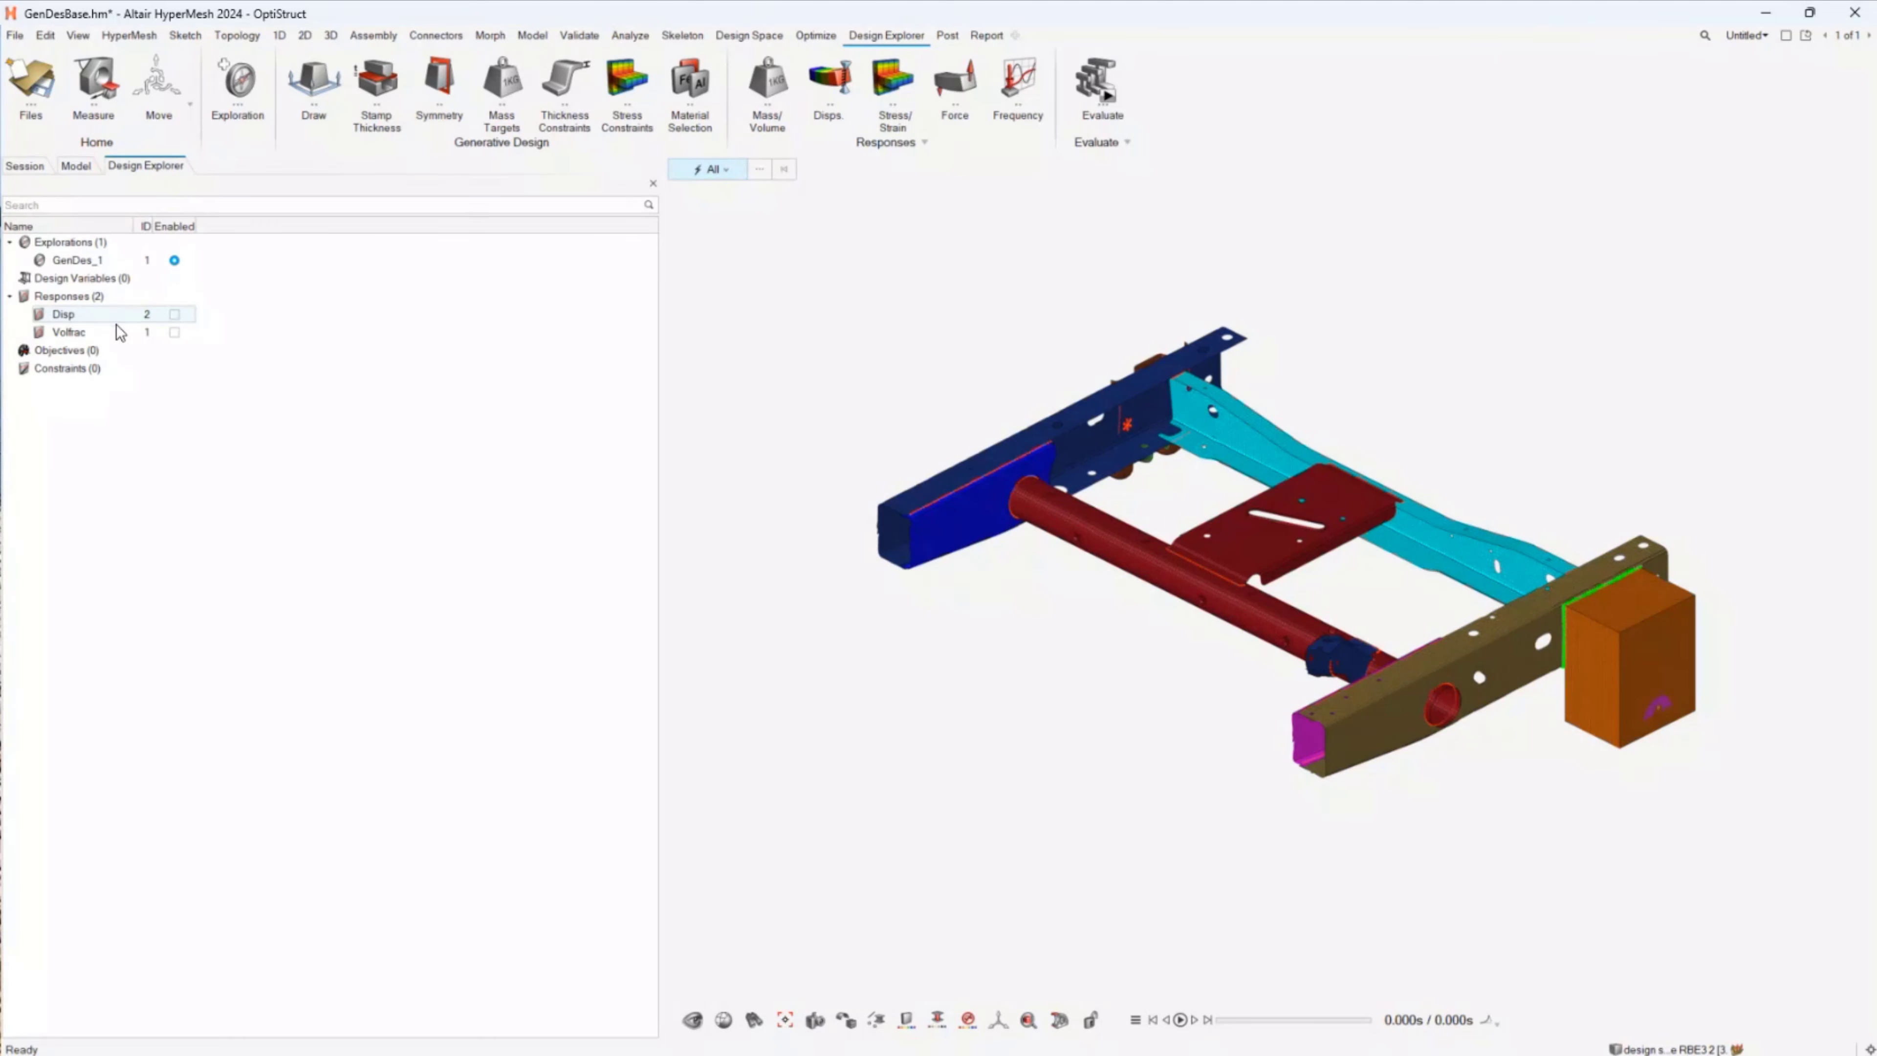
Step: Enable the Disp and Volfrac responses for the generative design exploration
click(174, 331)
click(174, 314)
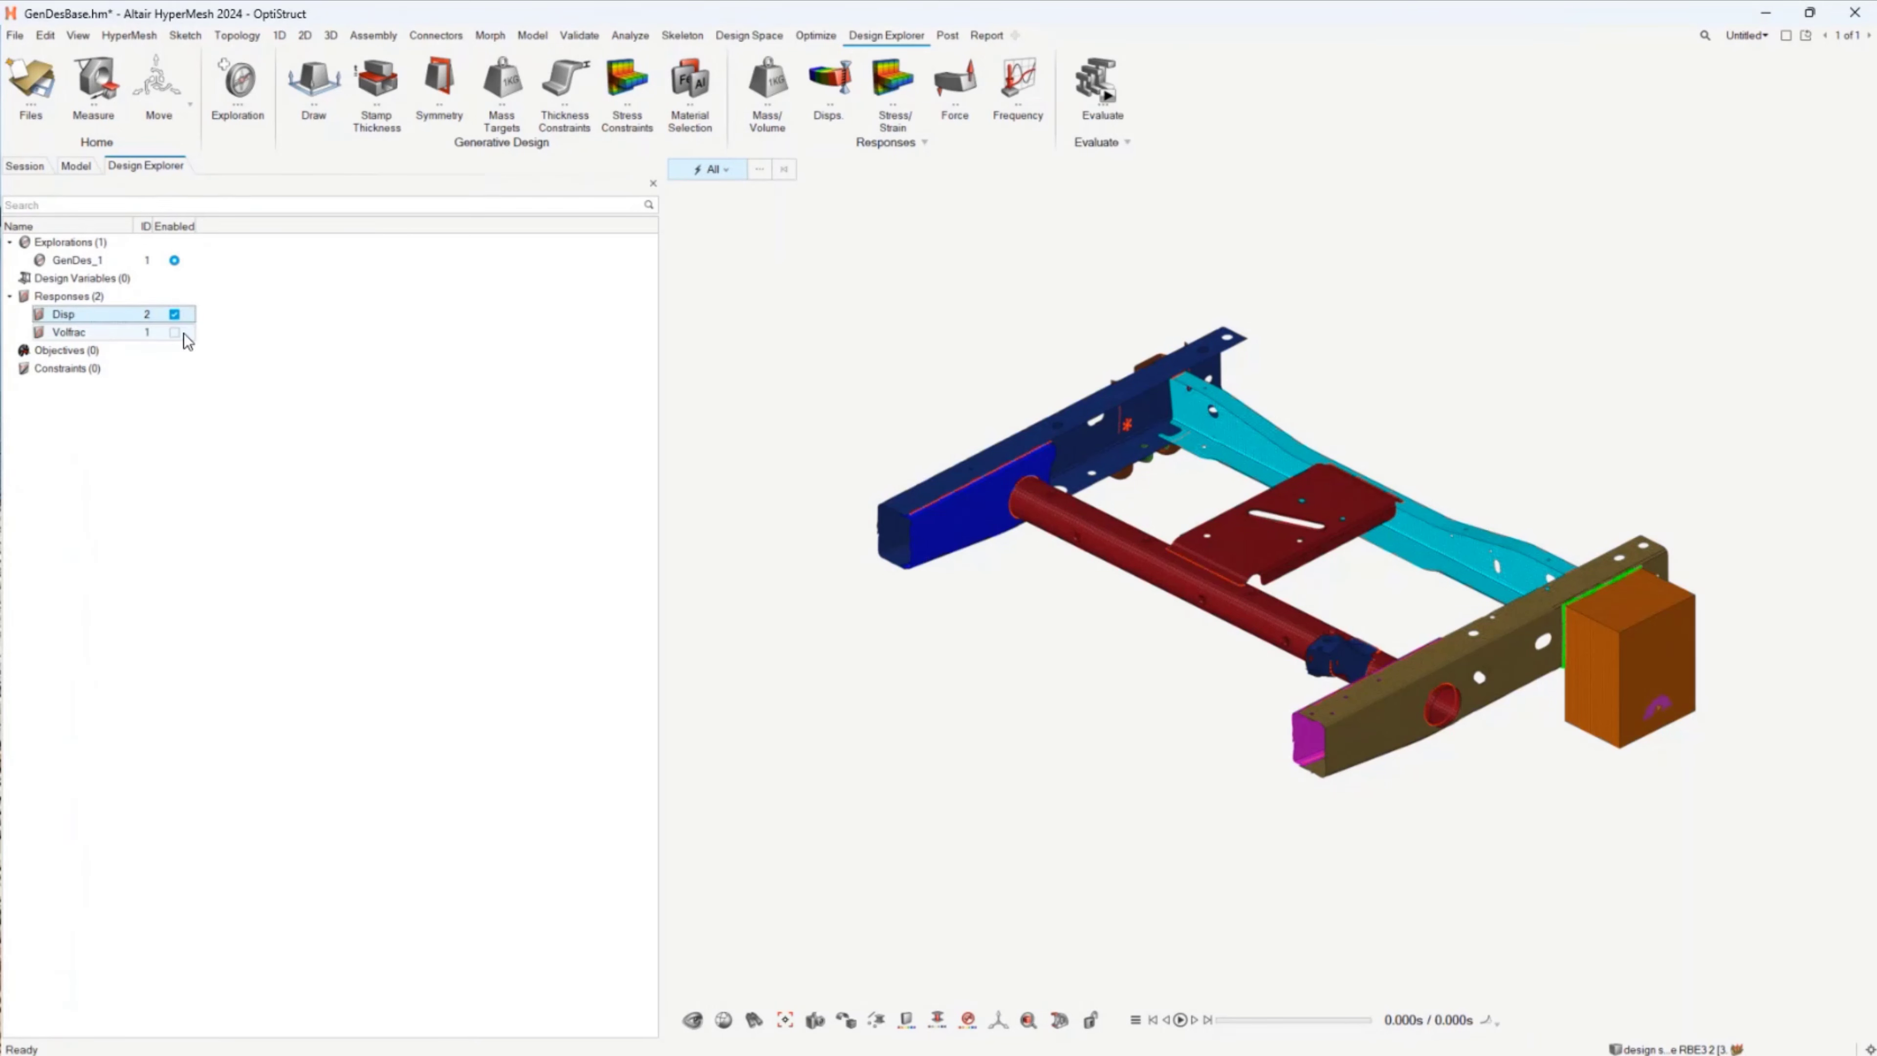
click(183, 332)
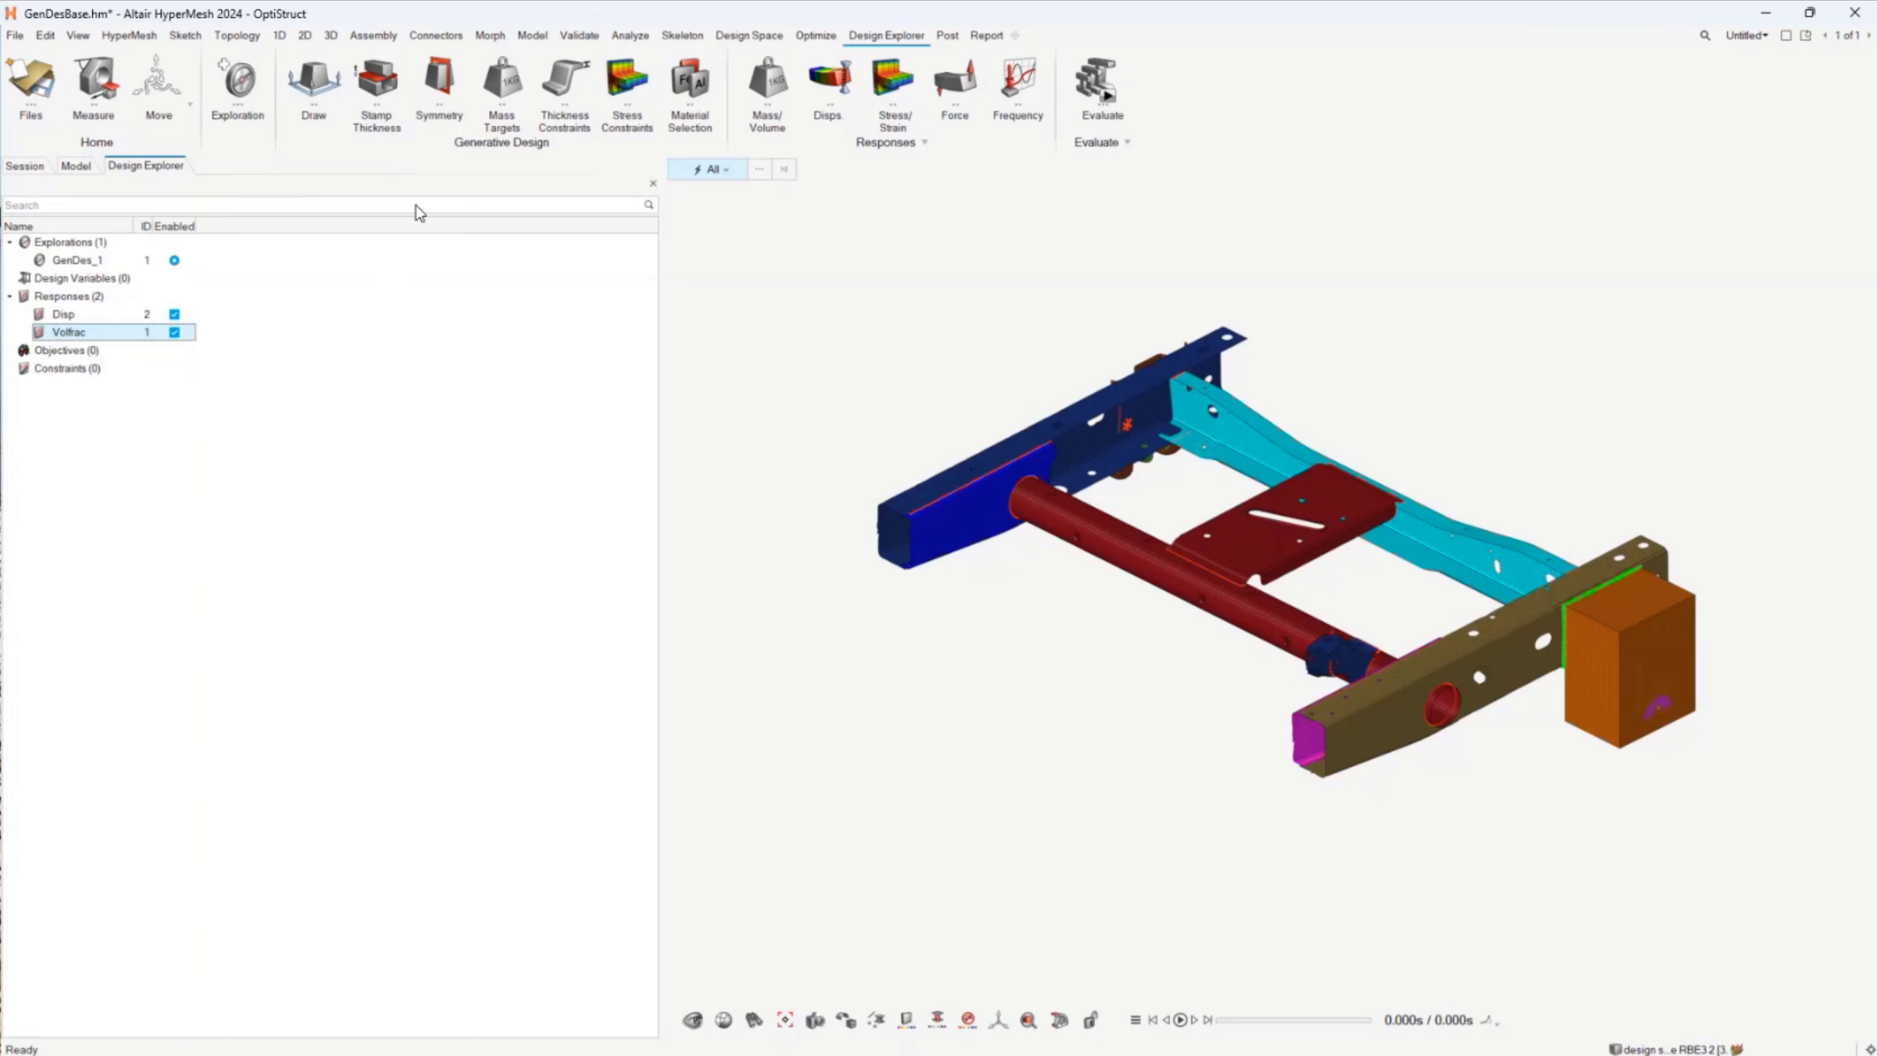
Step: Start a draw direction variable and list NONE, X and Y as its options
click(306, 78)
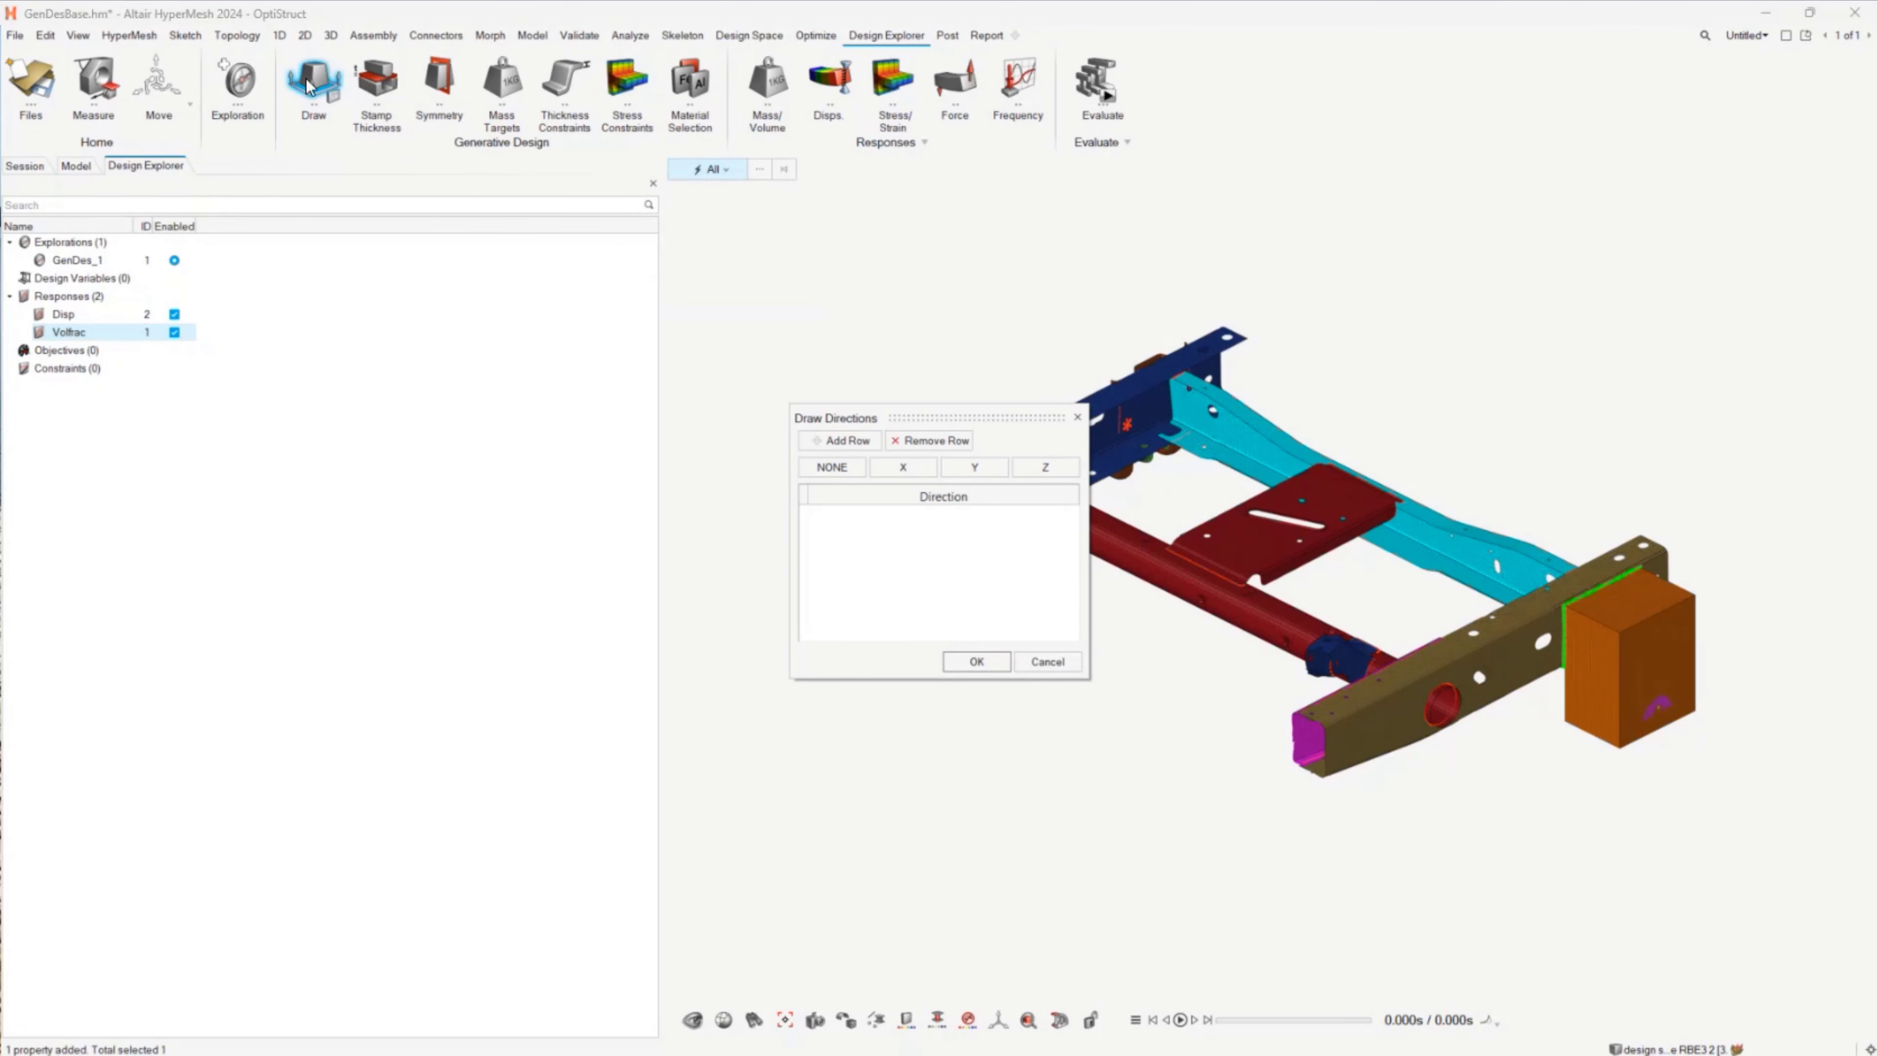
drag(908, 419, 567, 275)
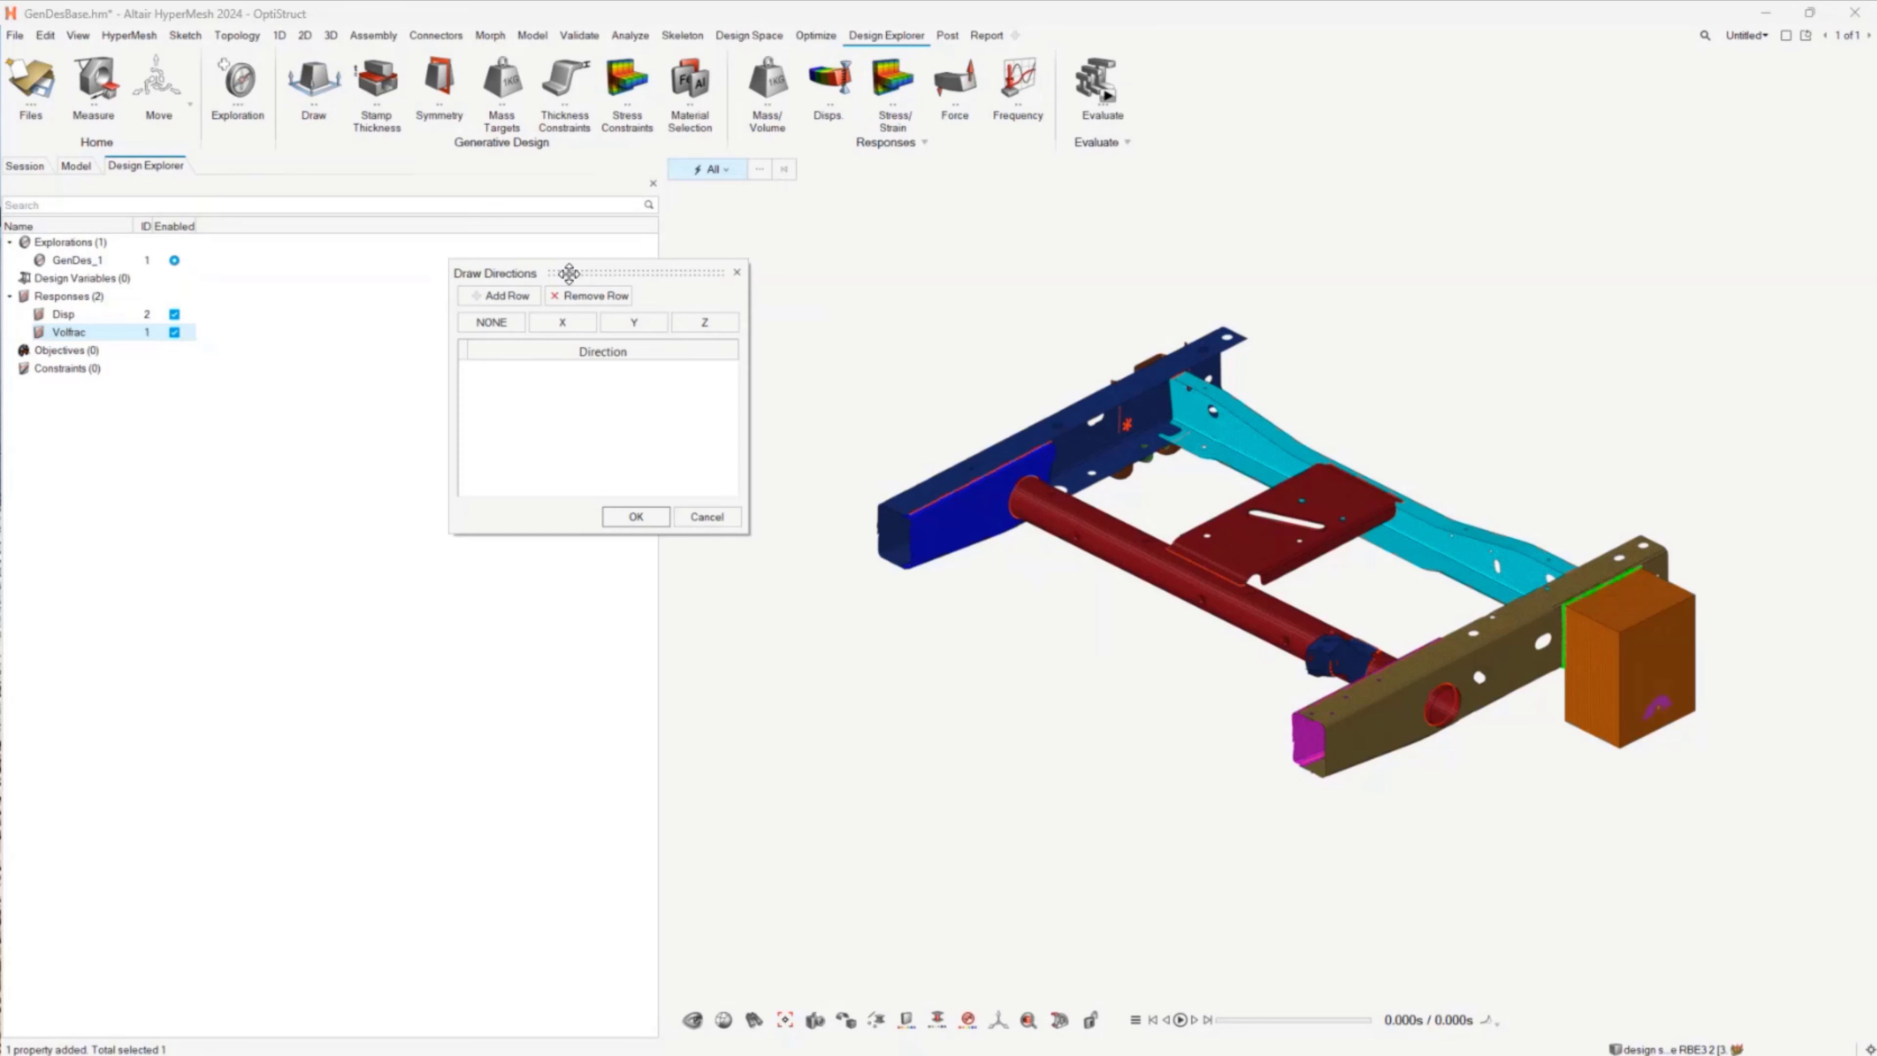
click(491, 323)
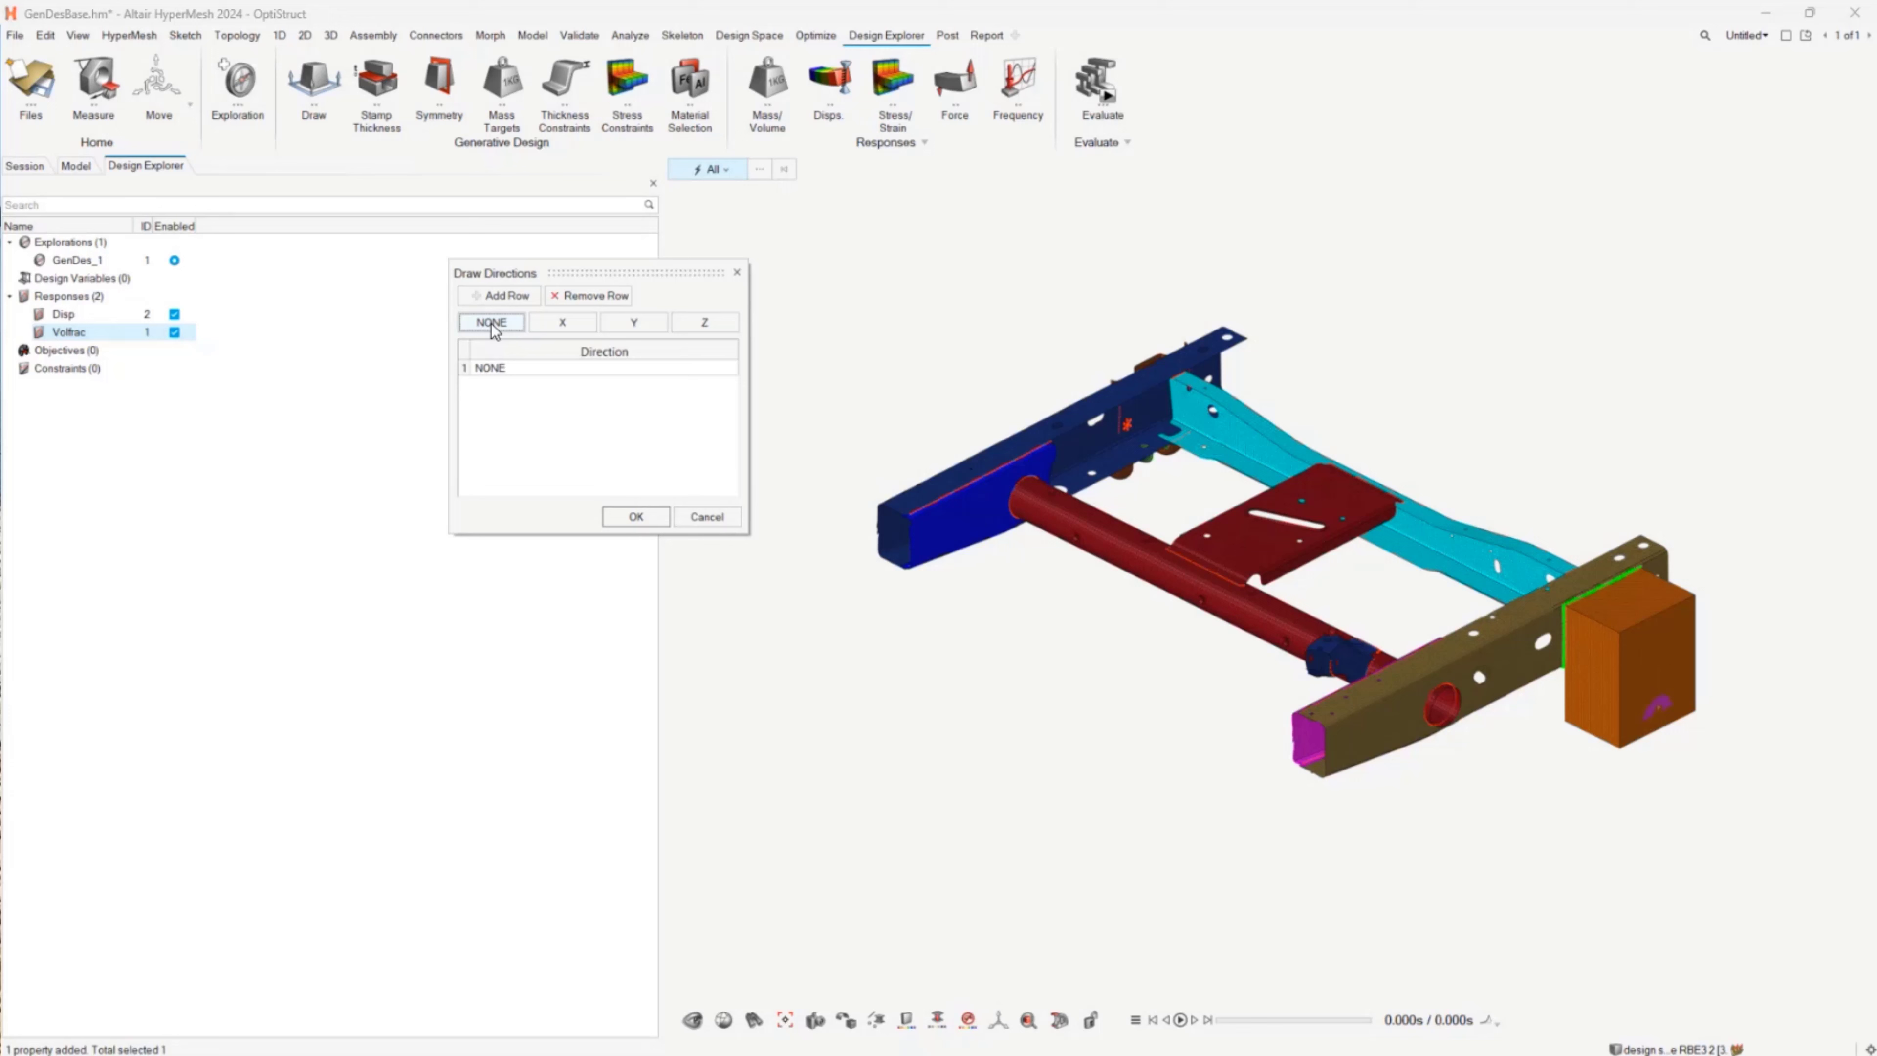
click(556, 326)
click(609, 322)
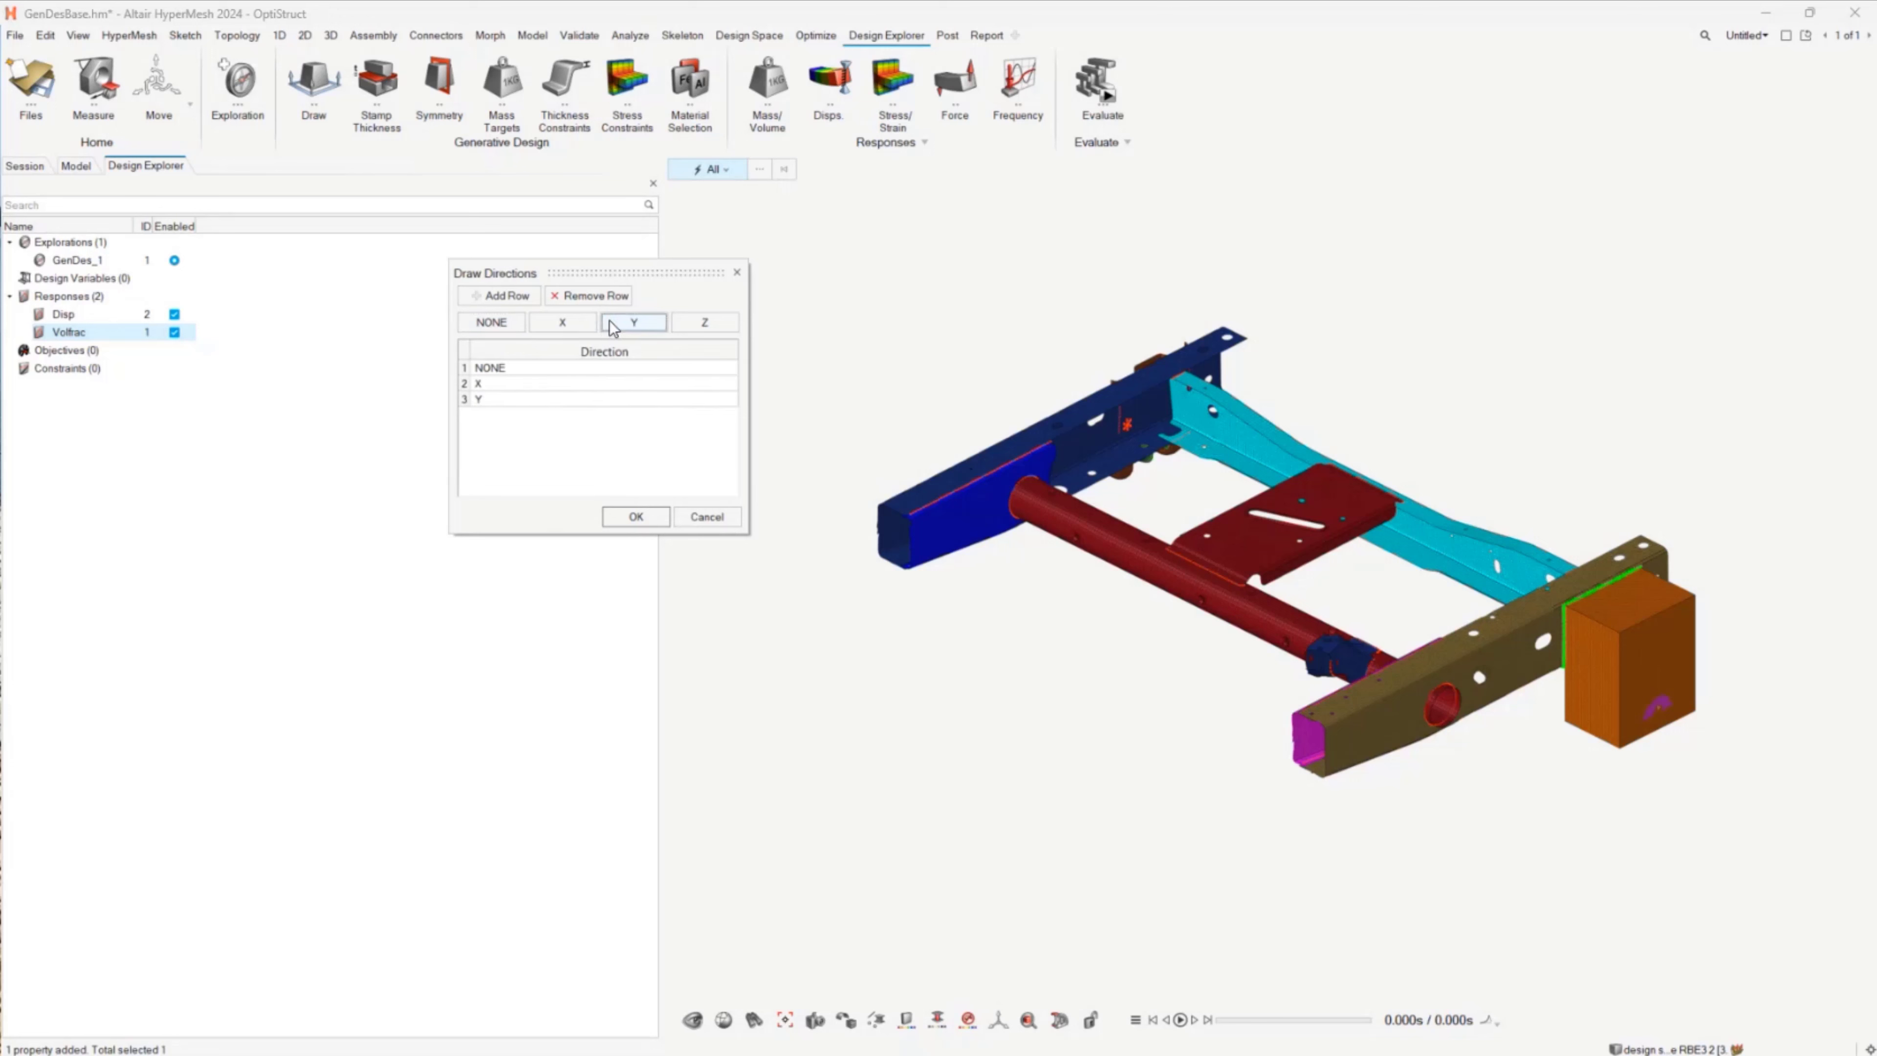
Step: Add a custom draw direction from the horizontal plane rotated by -15 degrees, name it Z15, and accept the draw directions
click(514, 295)
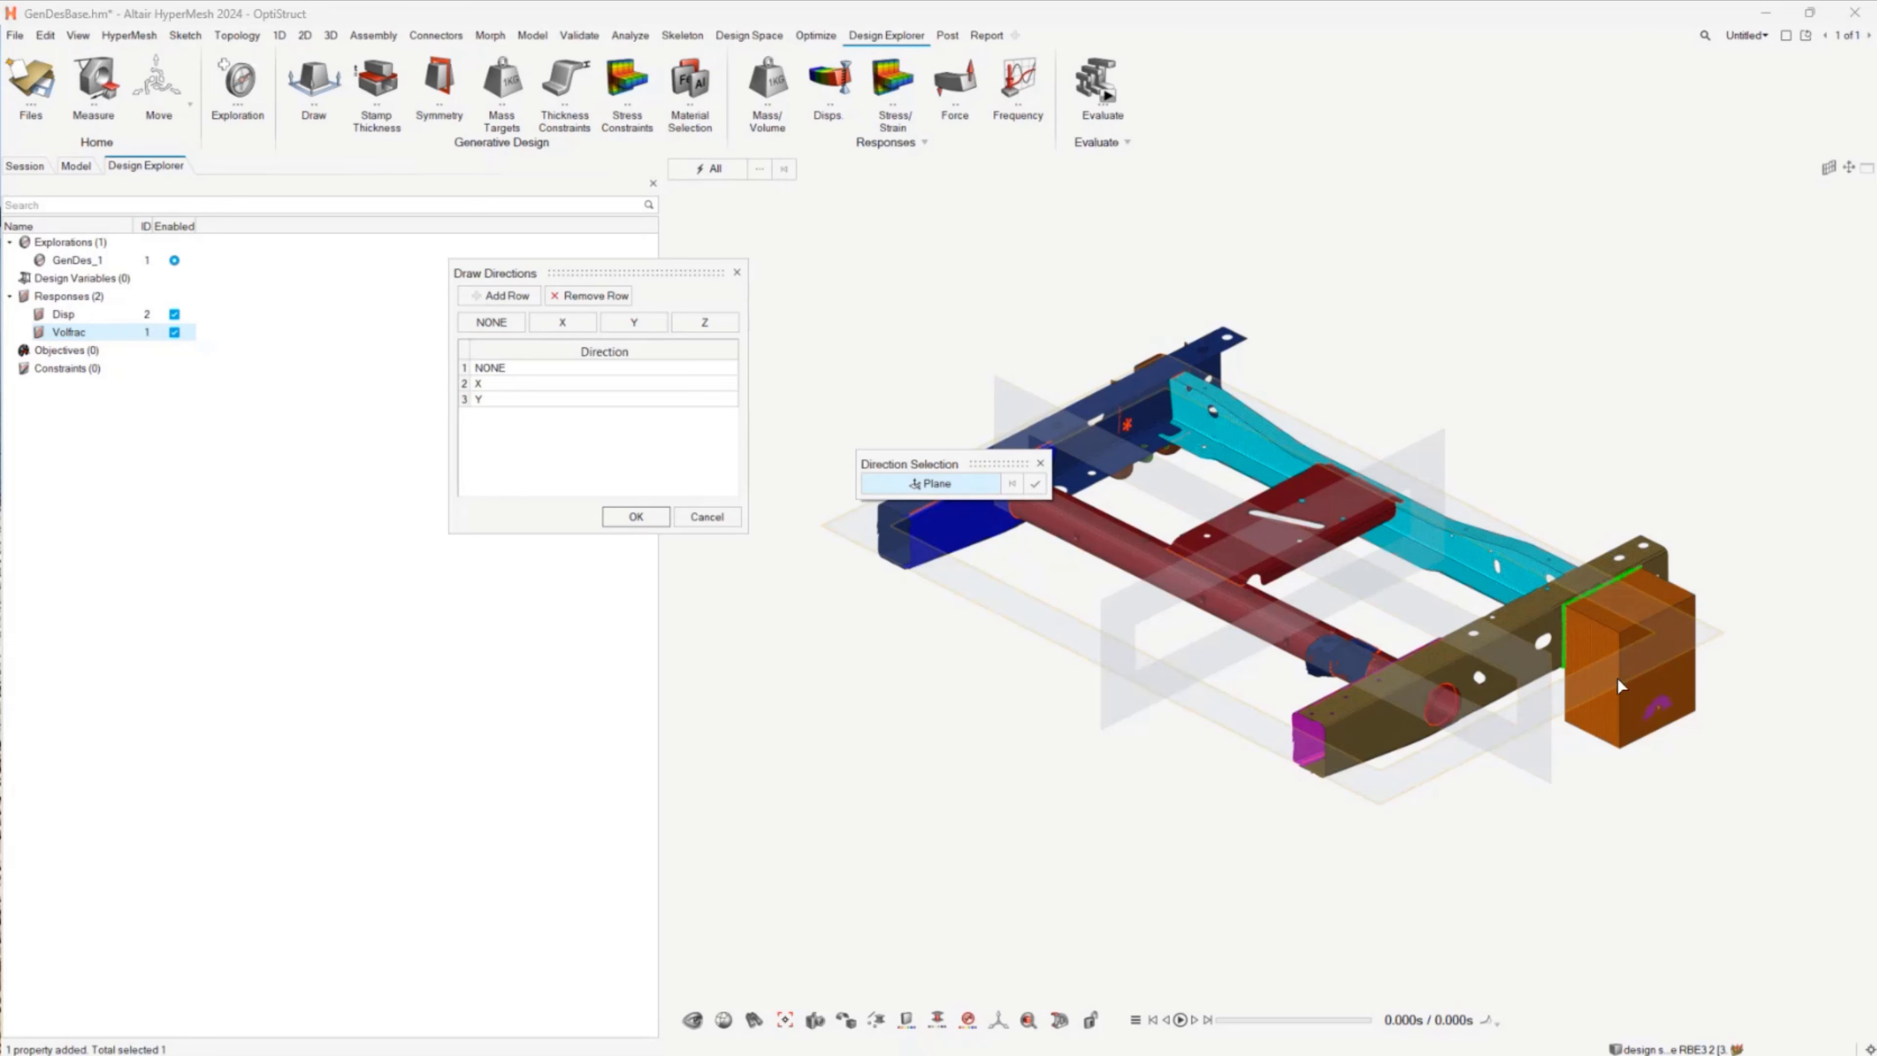
click(1588, 686)
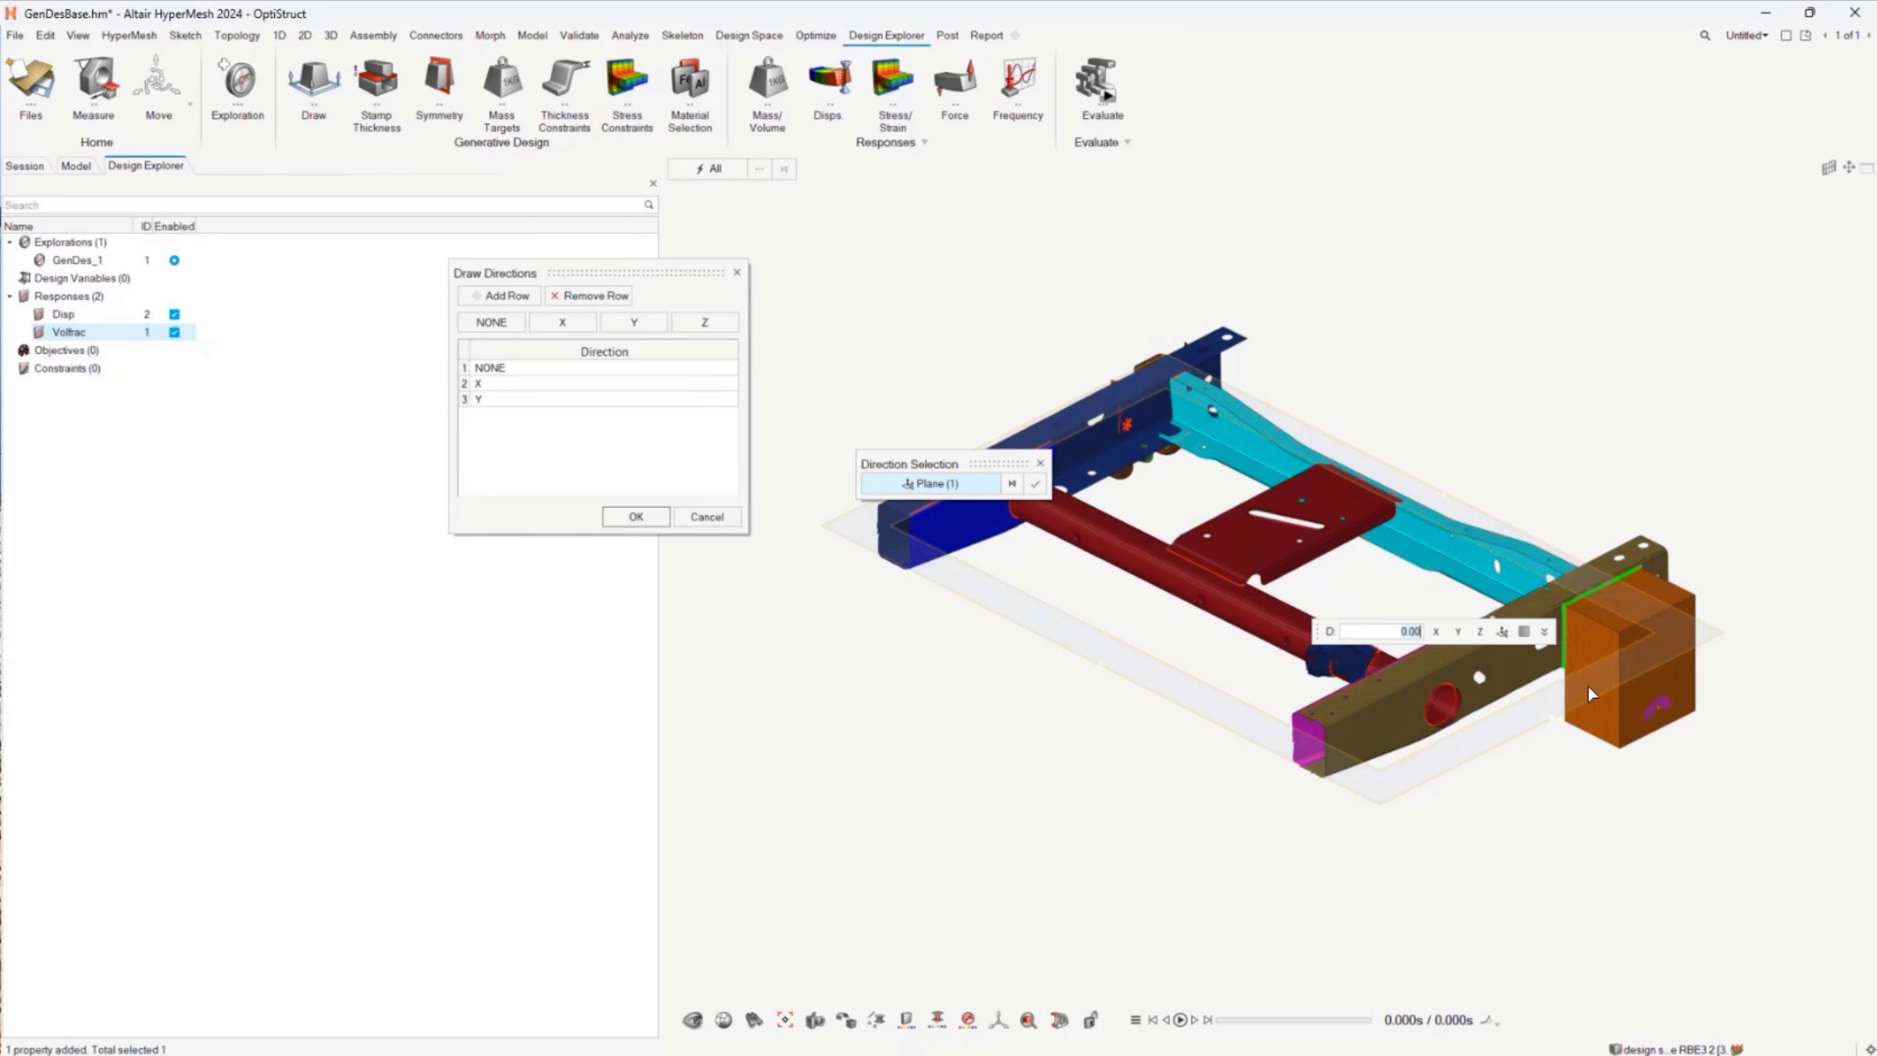
click(1562, 722)
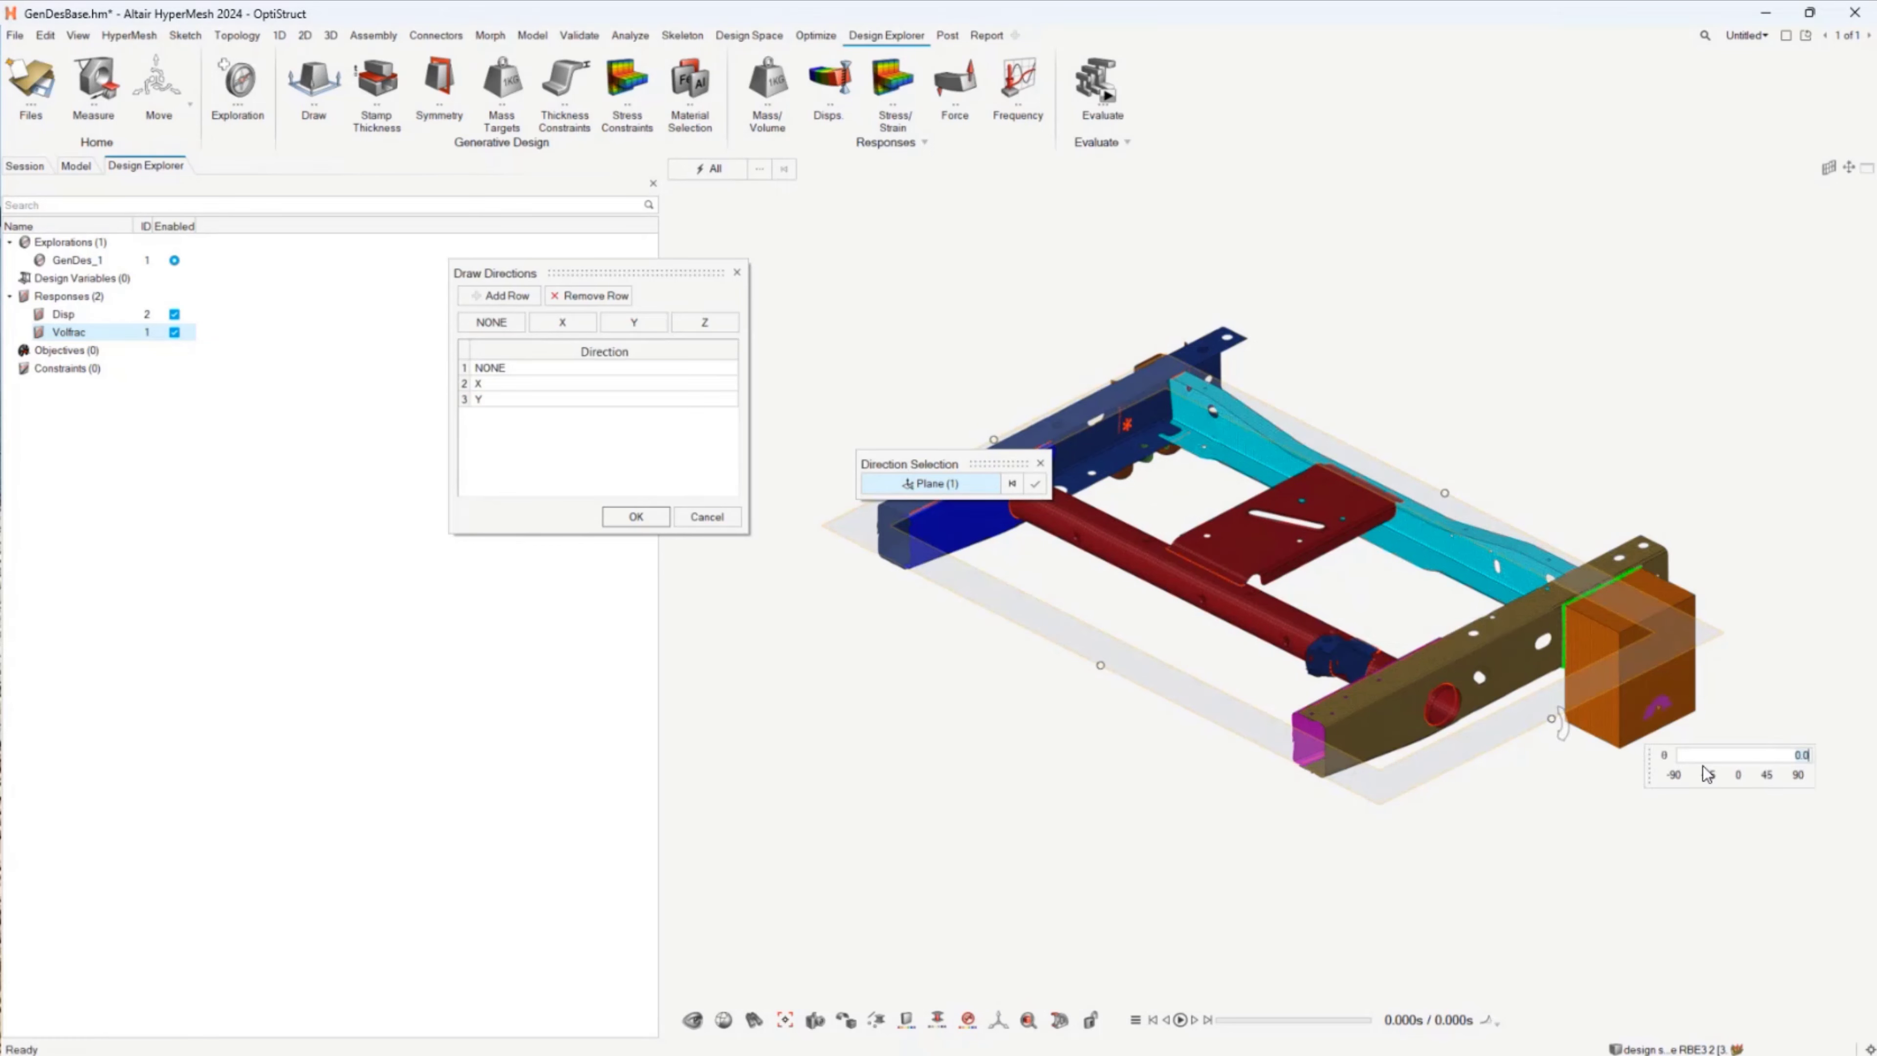
click(1767, 774)
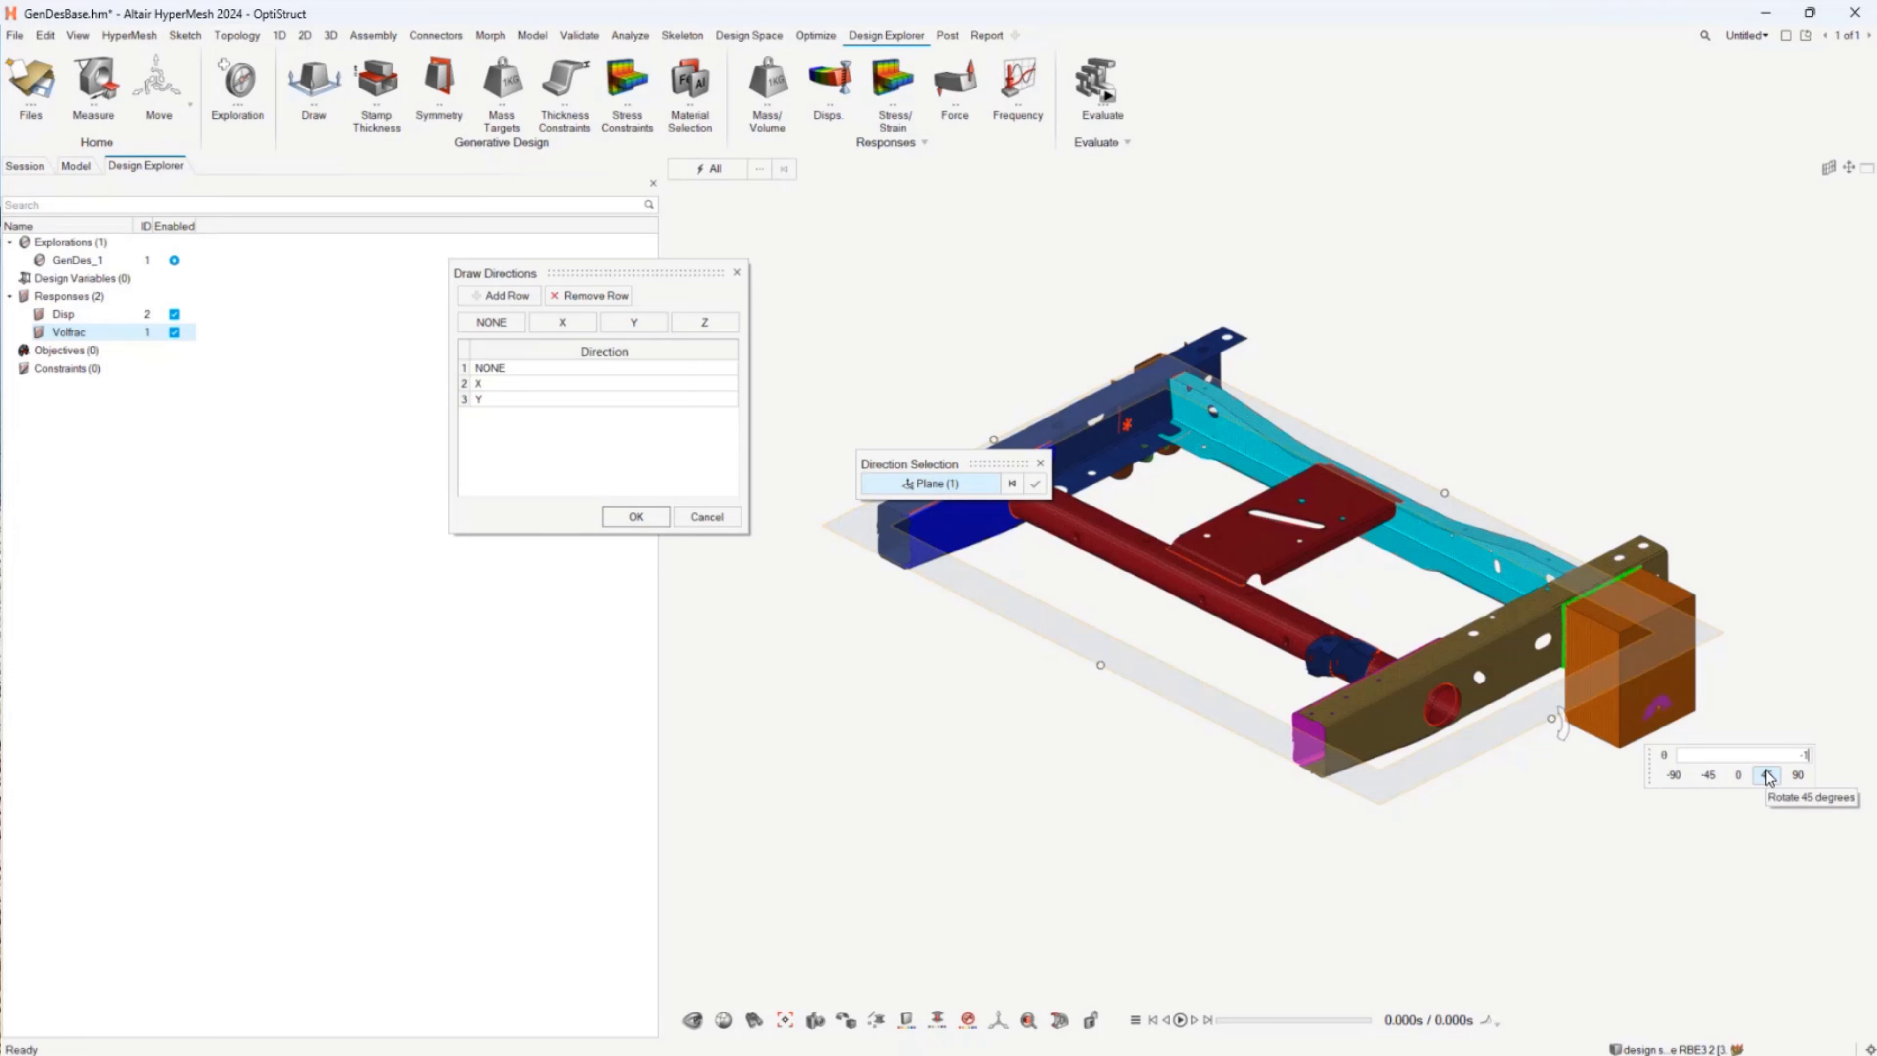
key(Return)
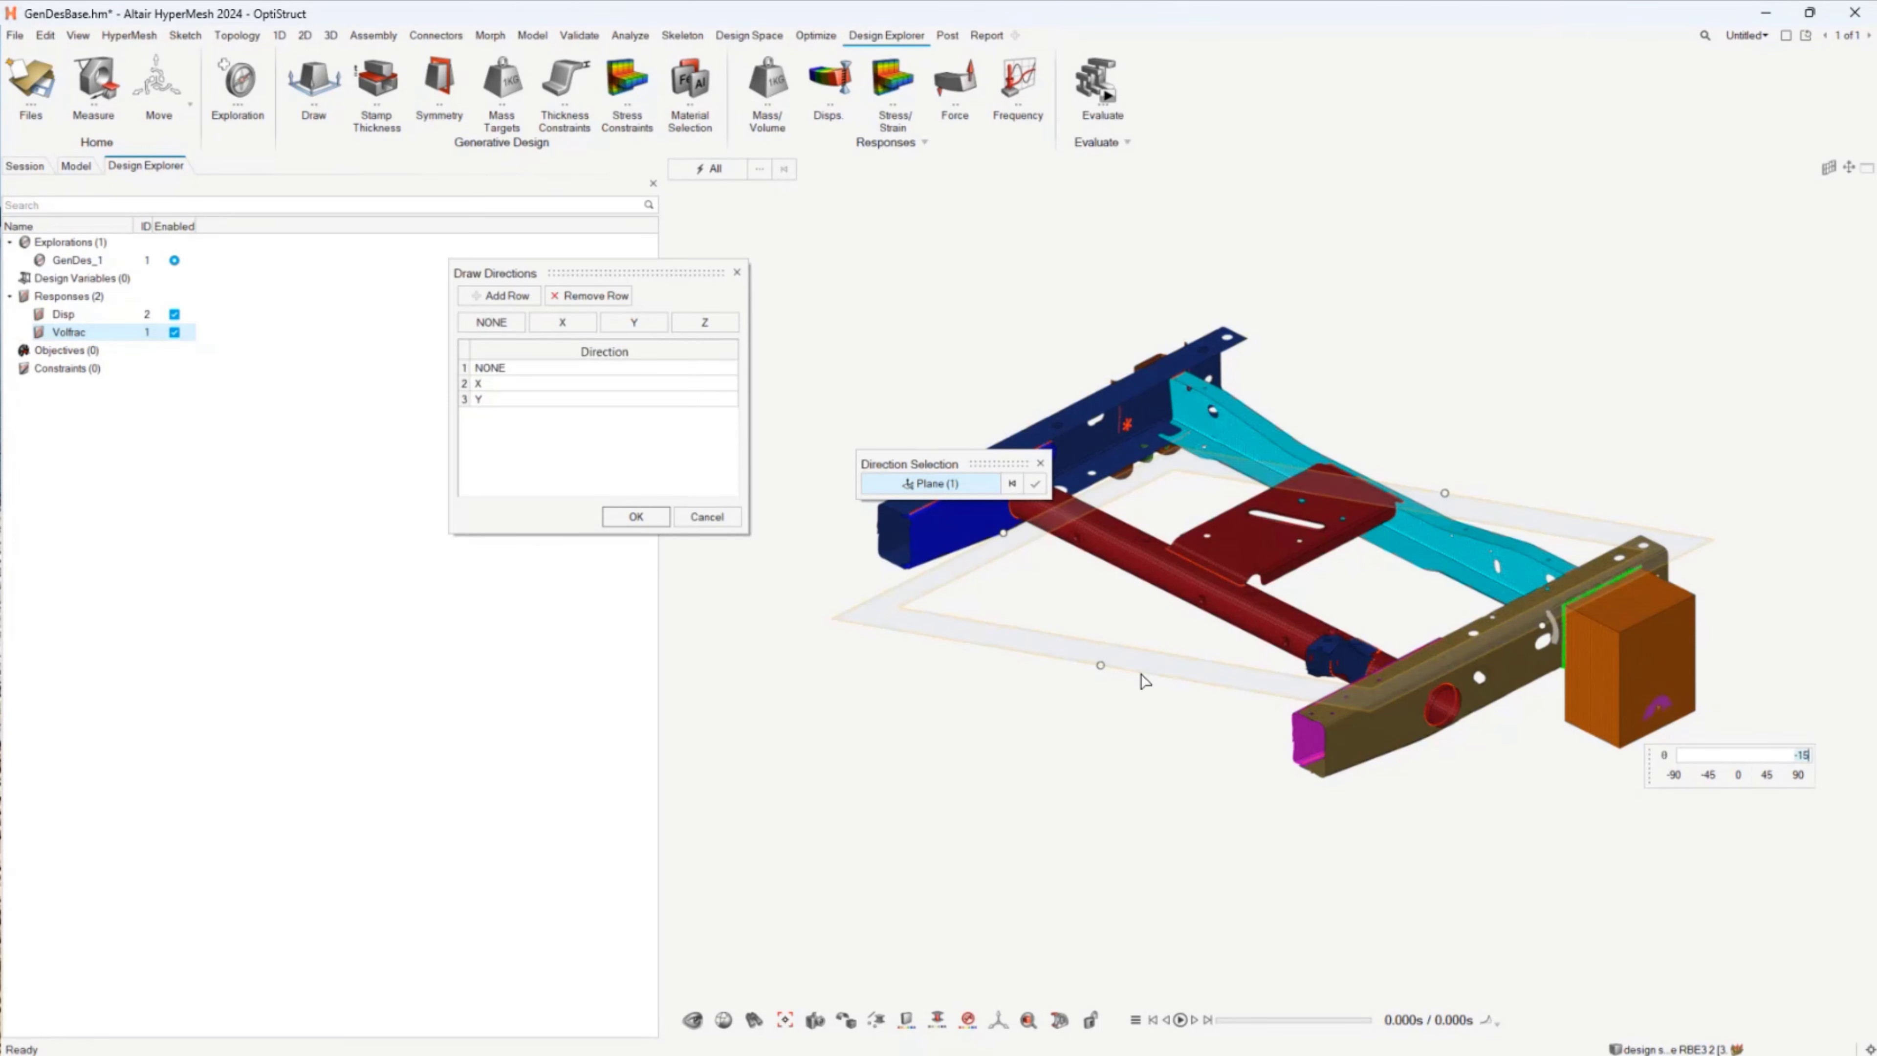
click(1034, 483)
double_click(510, 415)
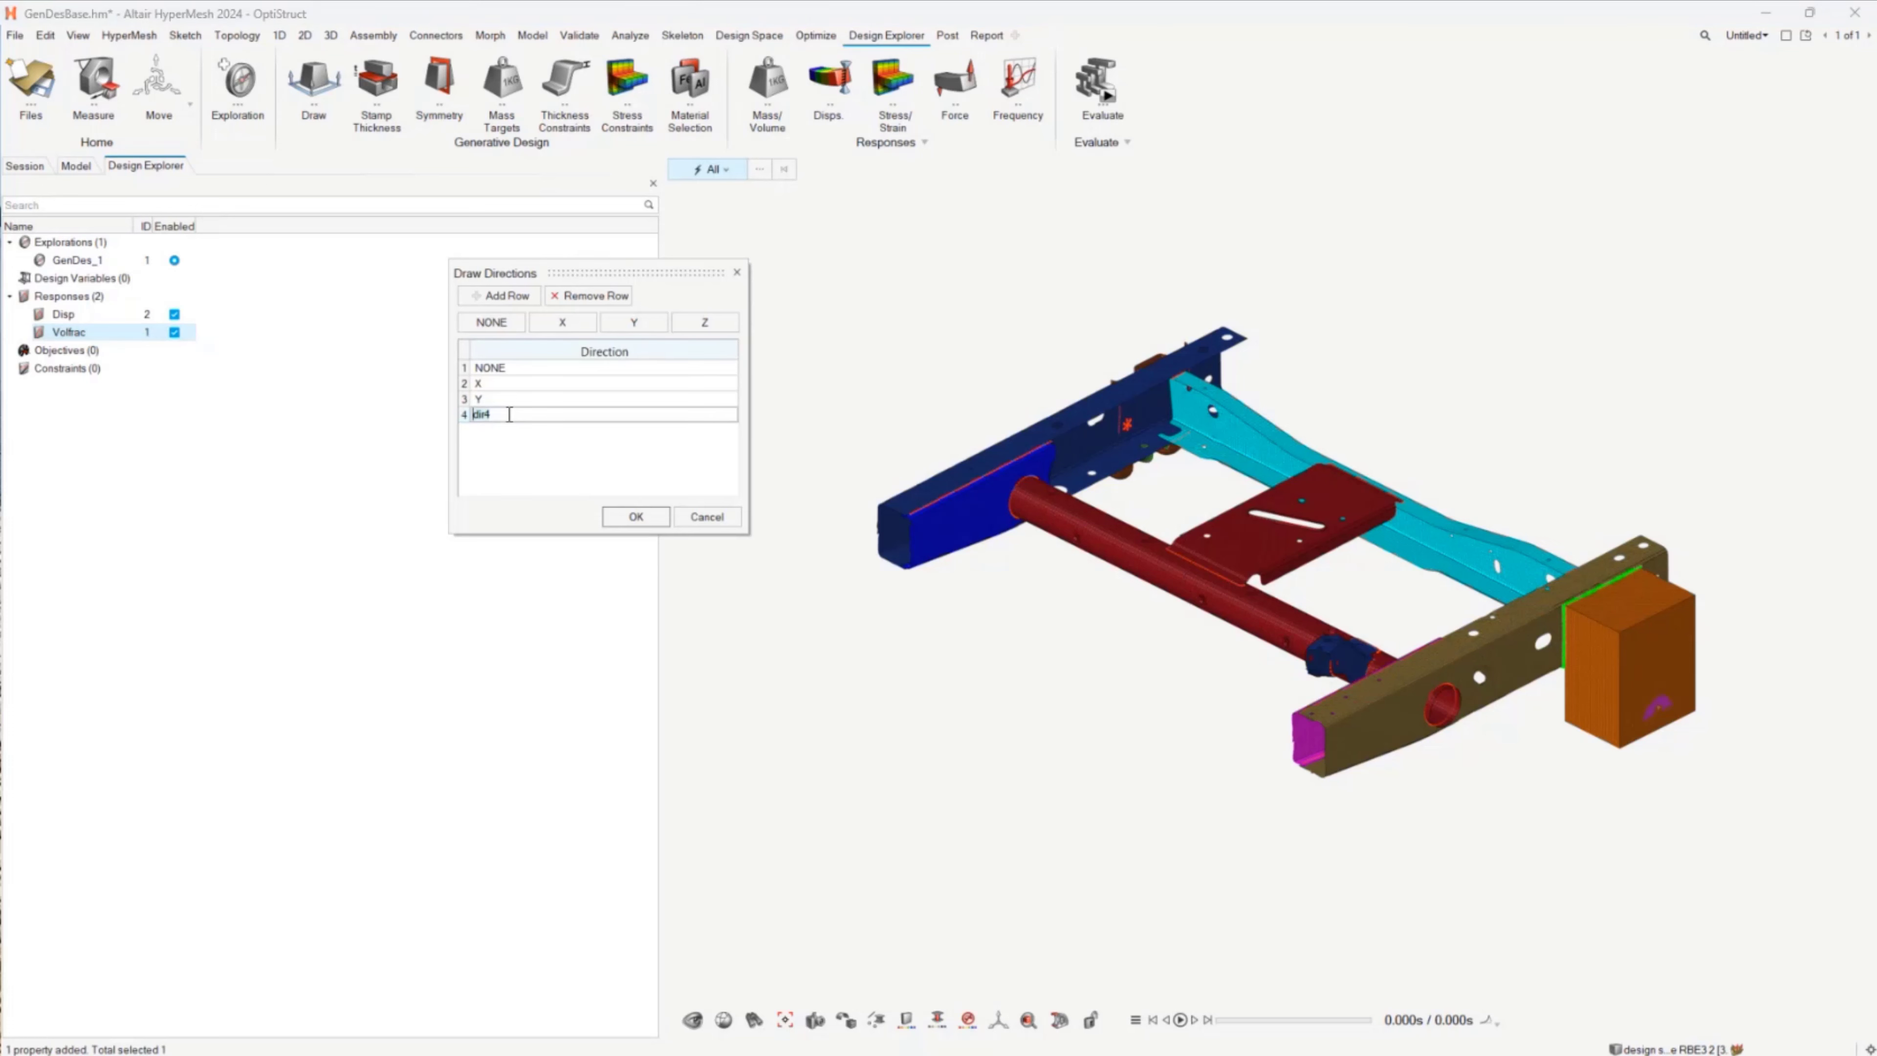
text(Z15)
click(618, 522)
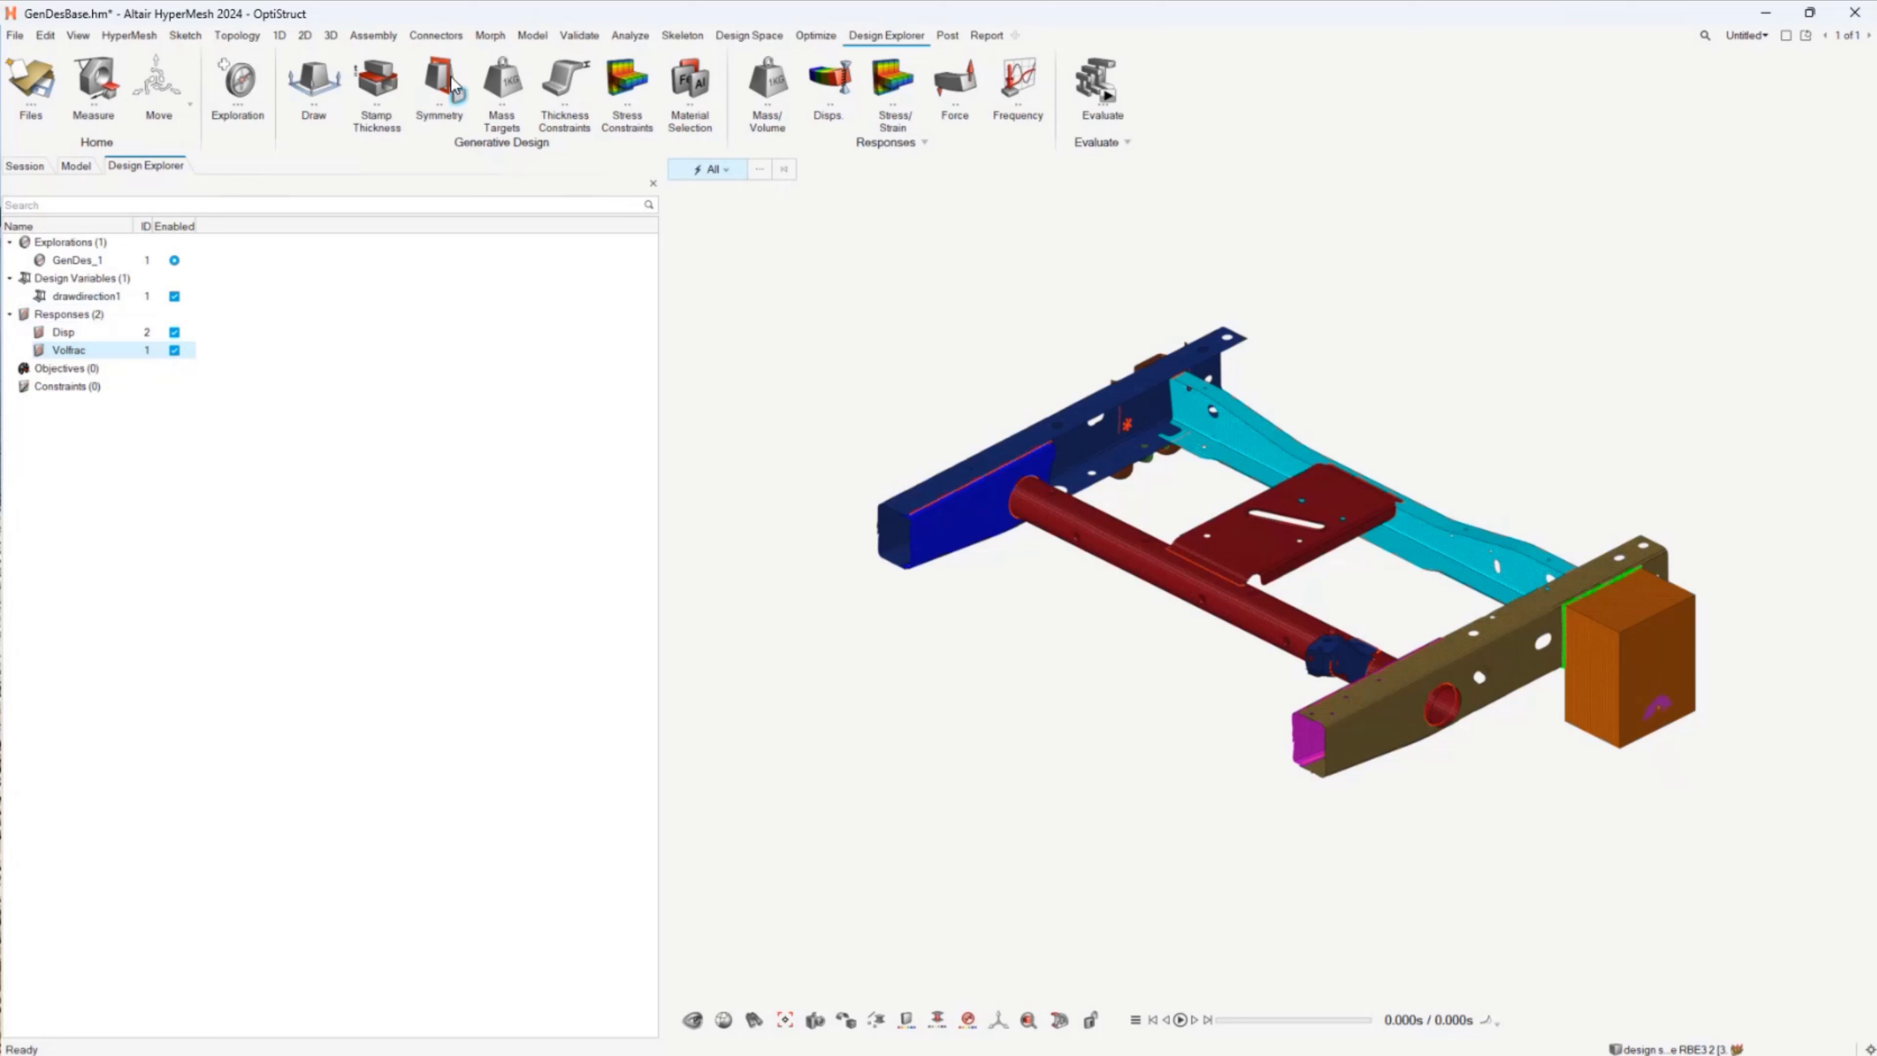
Step: Start a symmetry variable and list NONE, X, Y and Z as its options
click(435, 76)
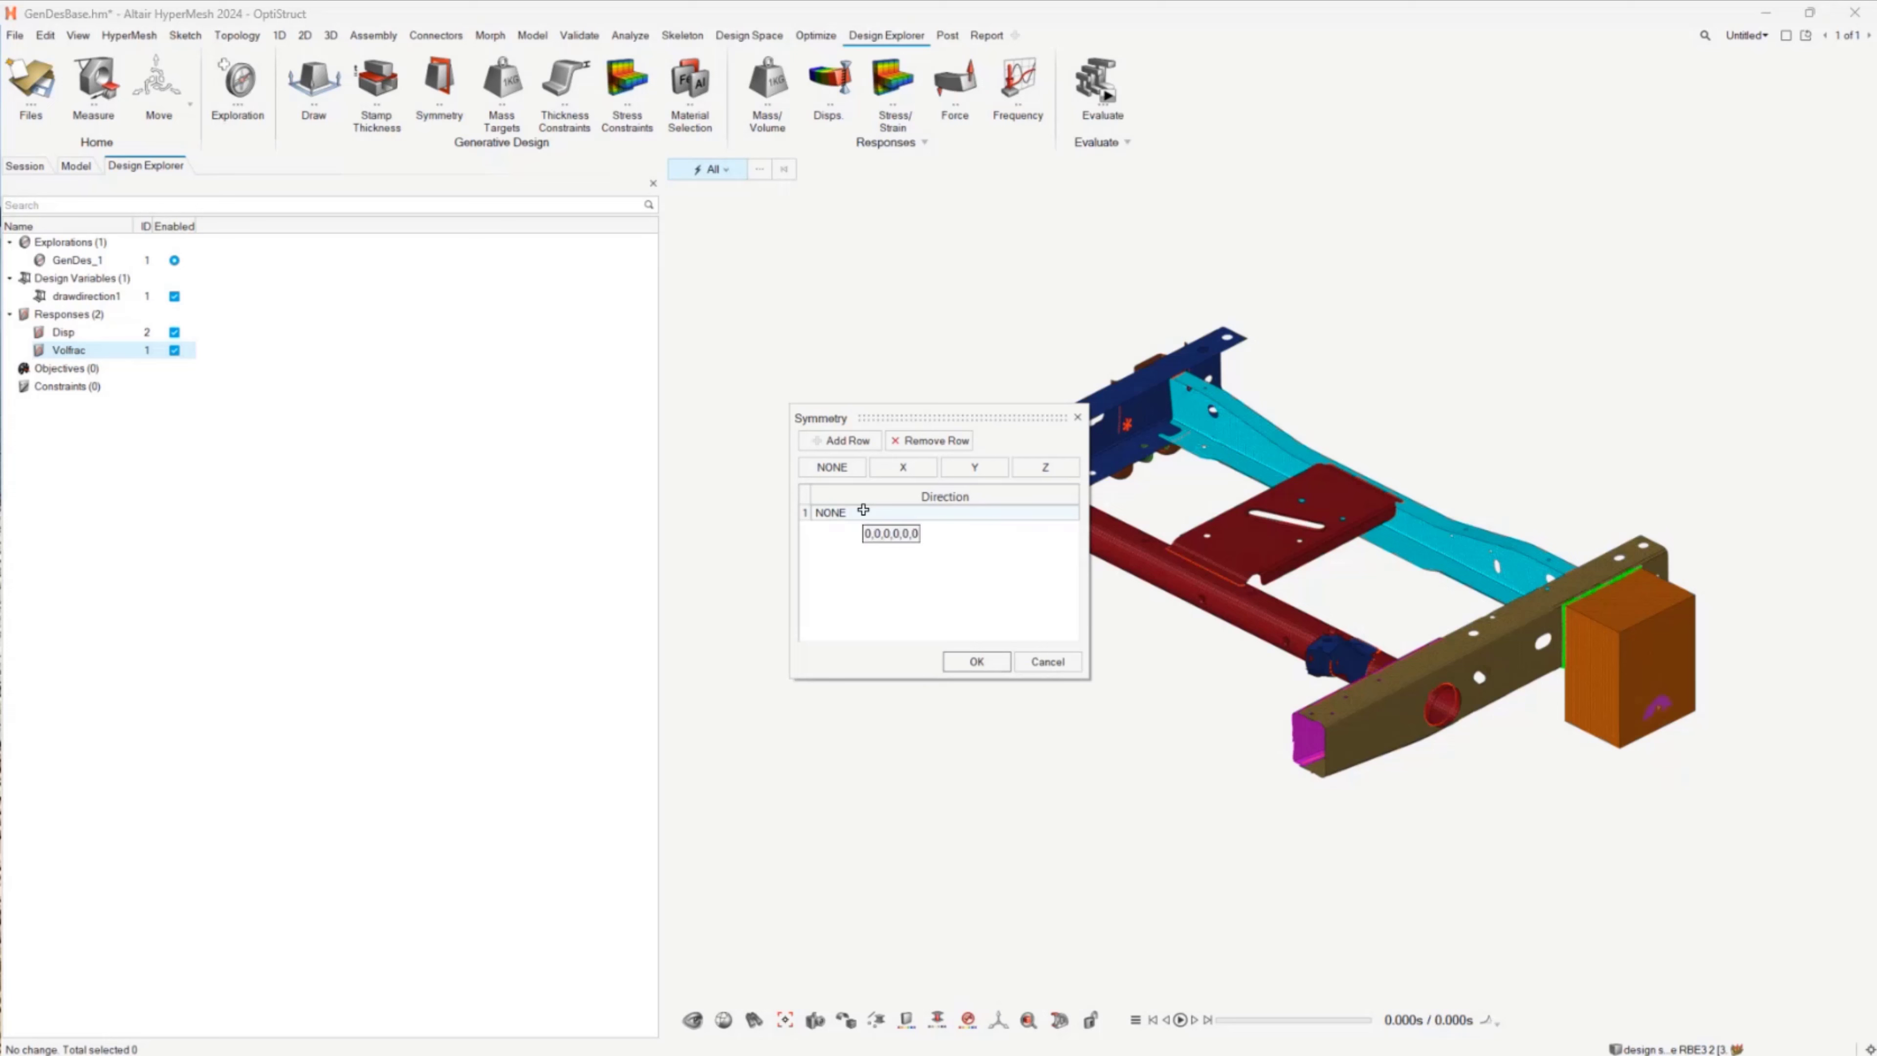
click(920, 465)
click(976, 467)
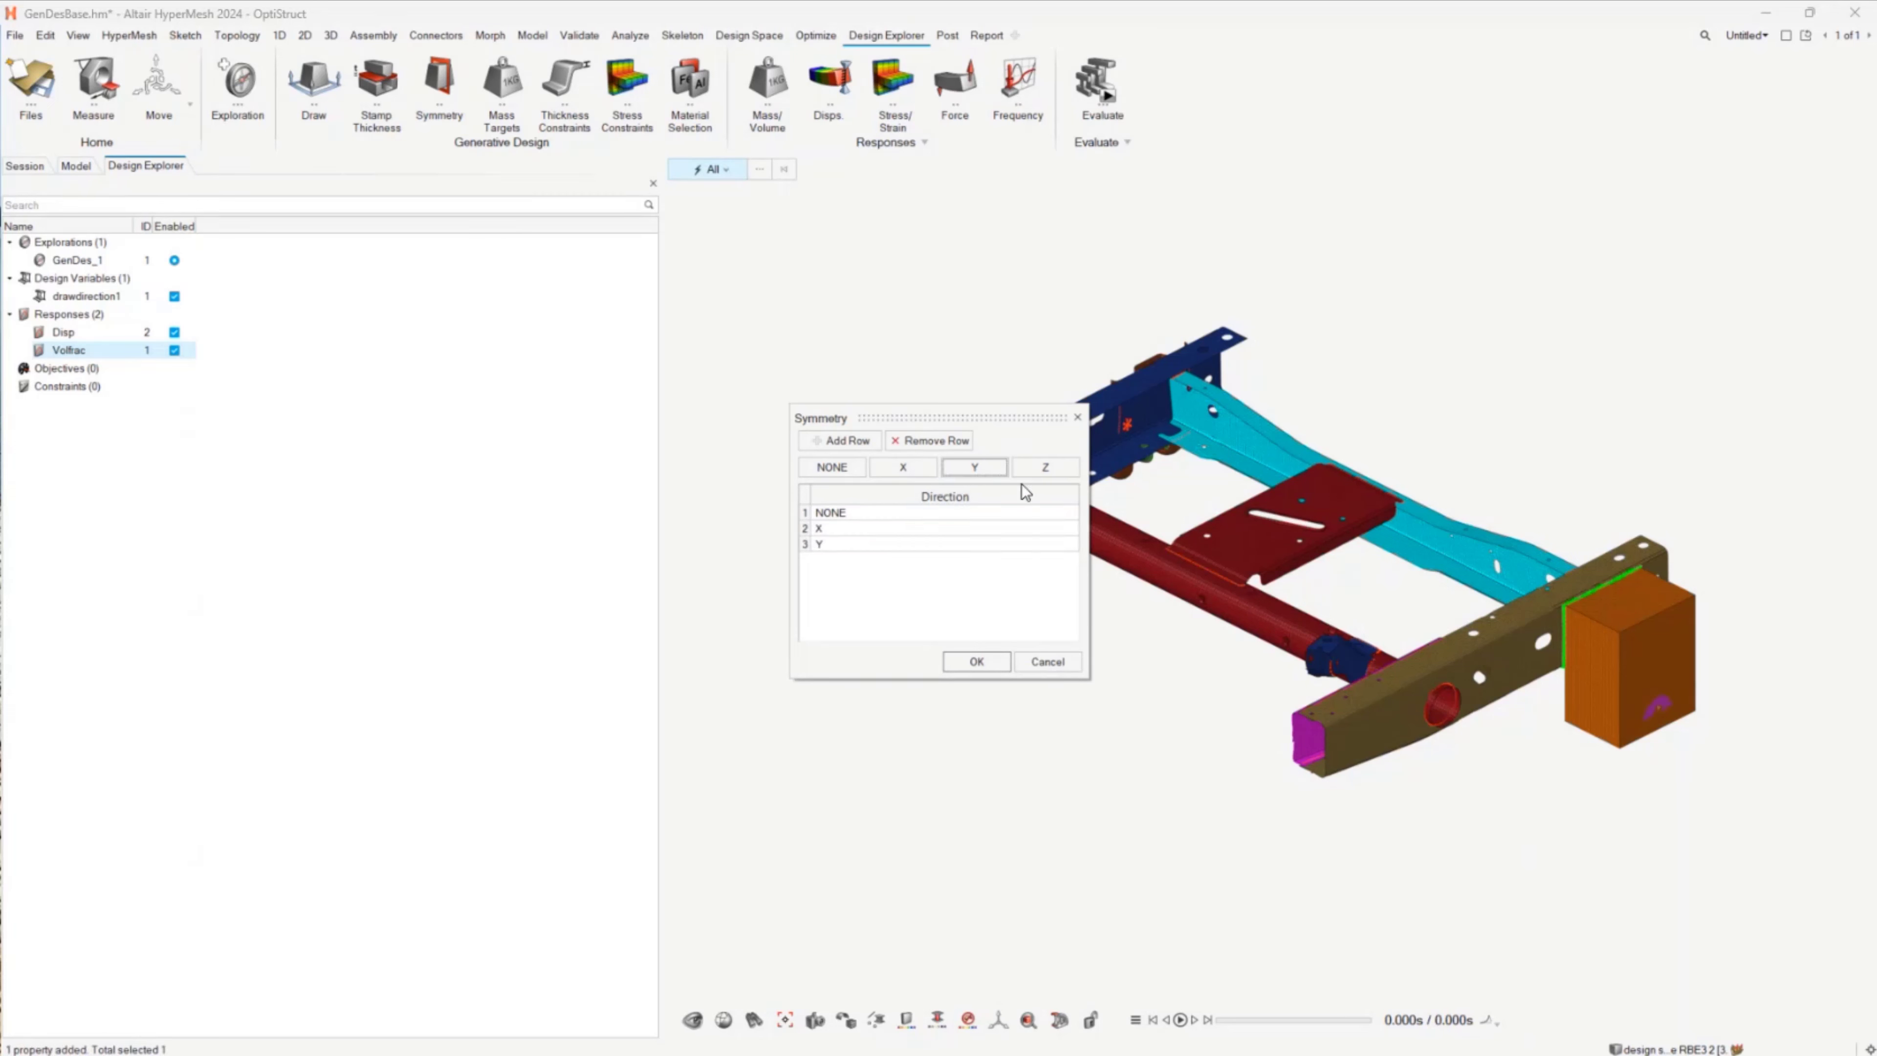
click(1035, 470)
Step: Remove the Y option from the symmetry list and accept the remaining options
click(825, 441)
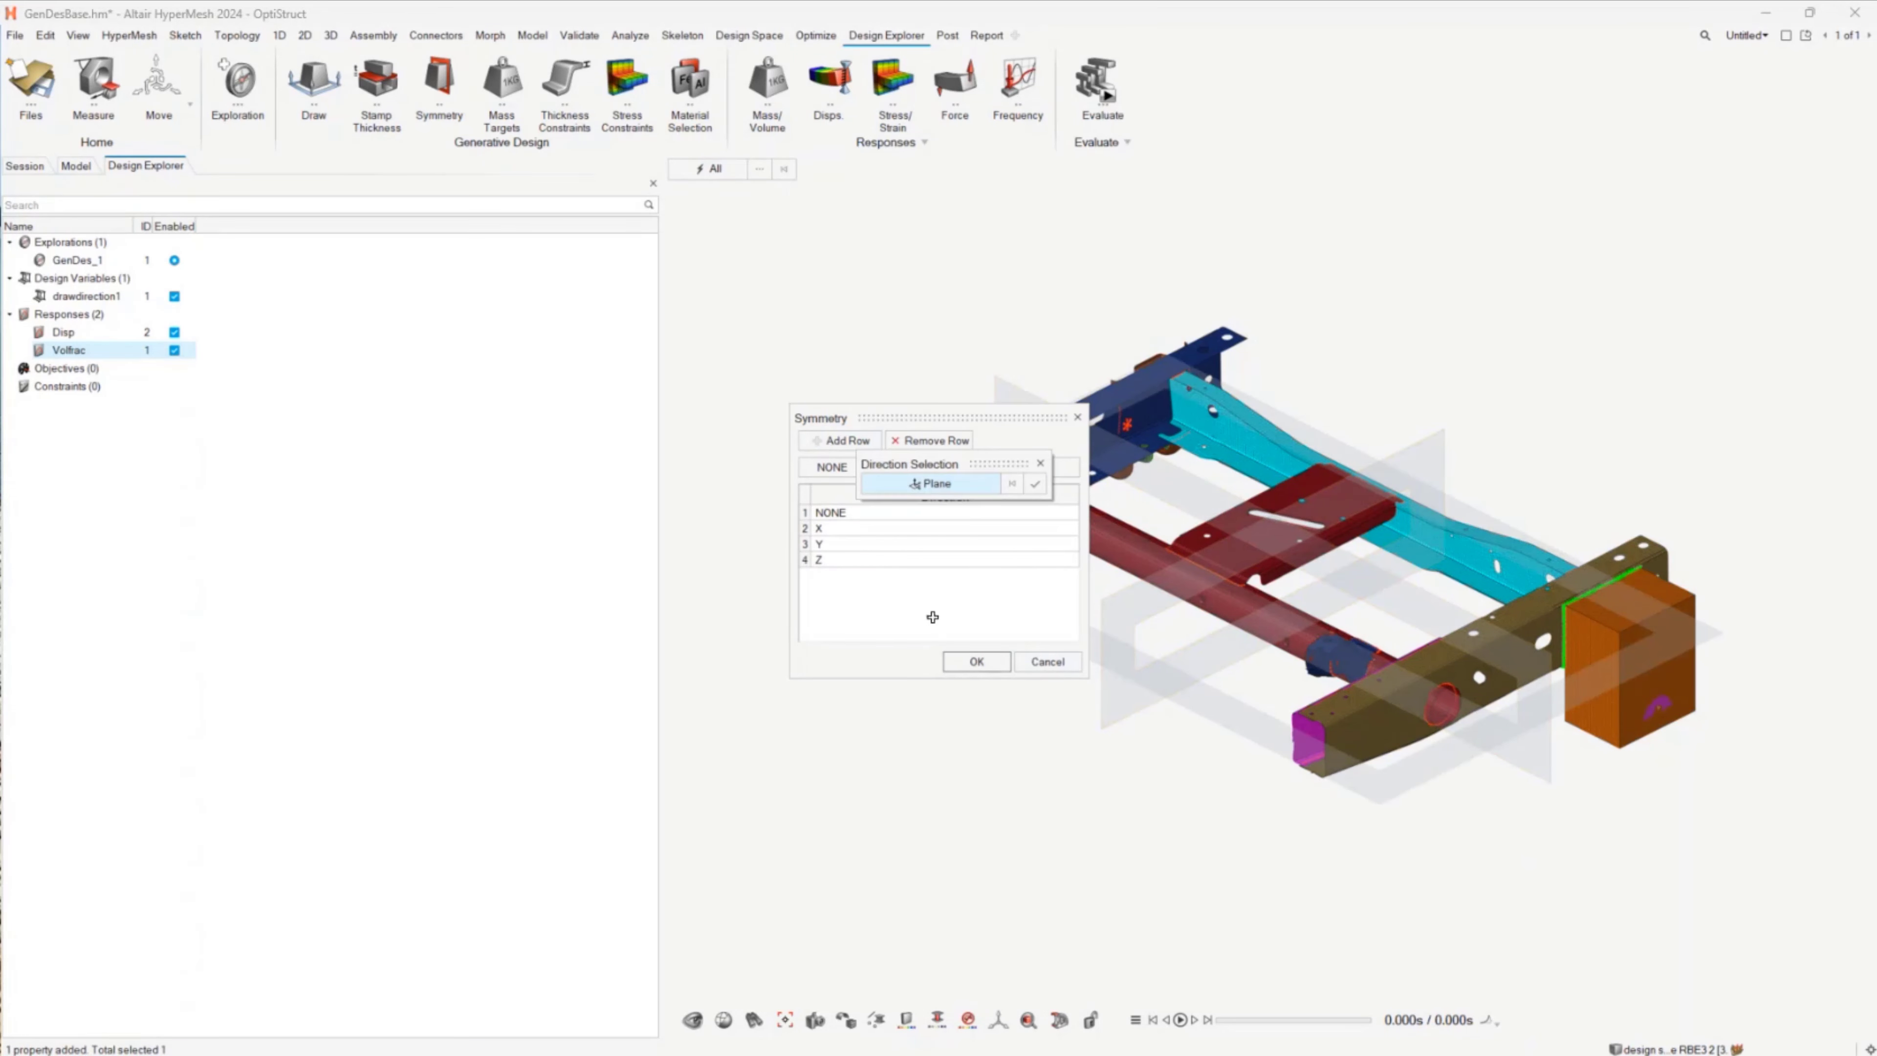
click(1039, 465)
double_click(831, 544)
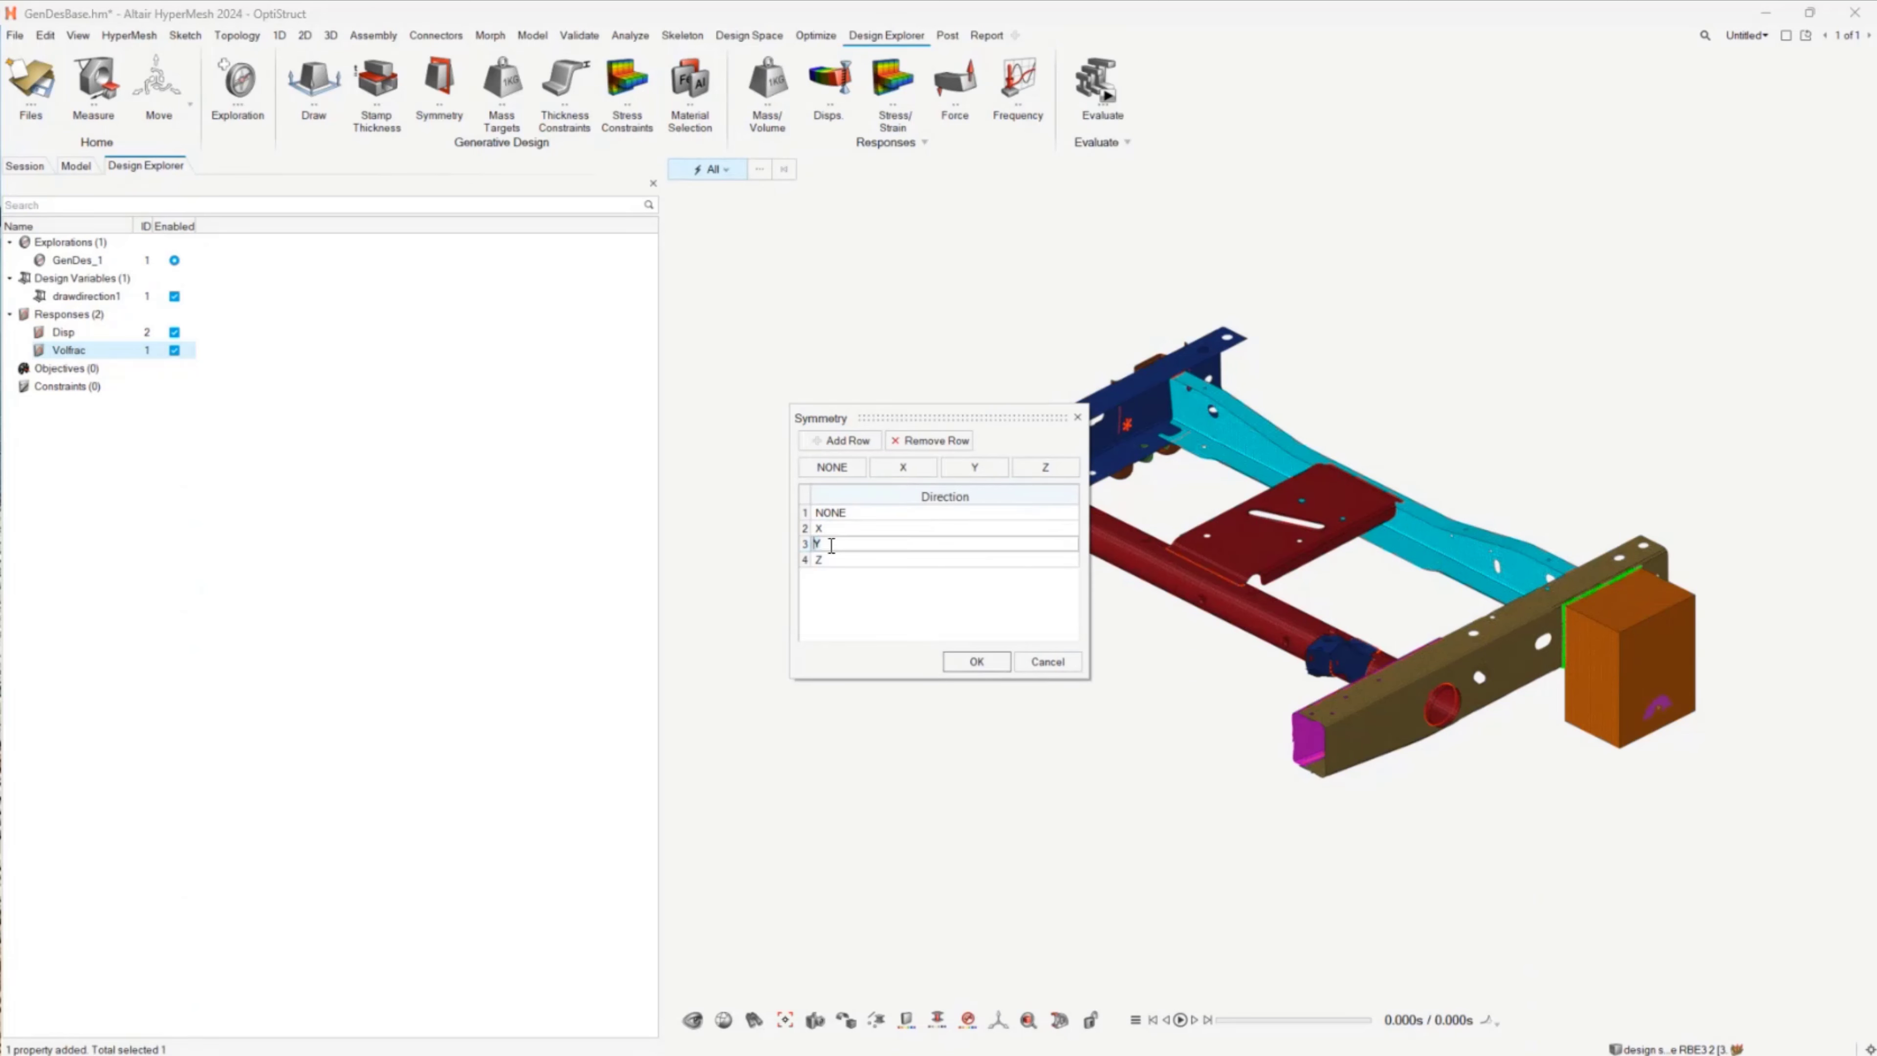
click(930, 444)
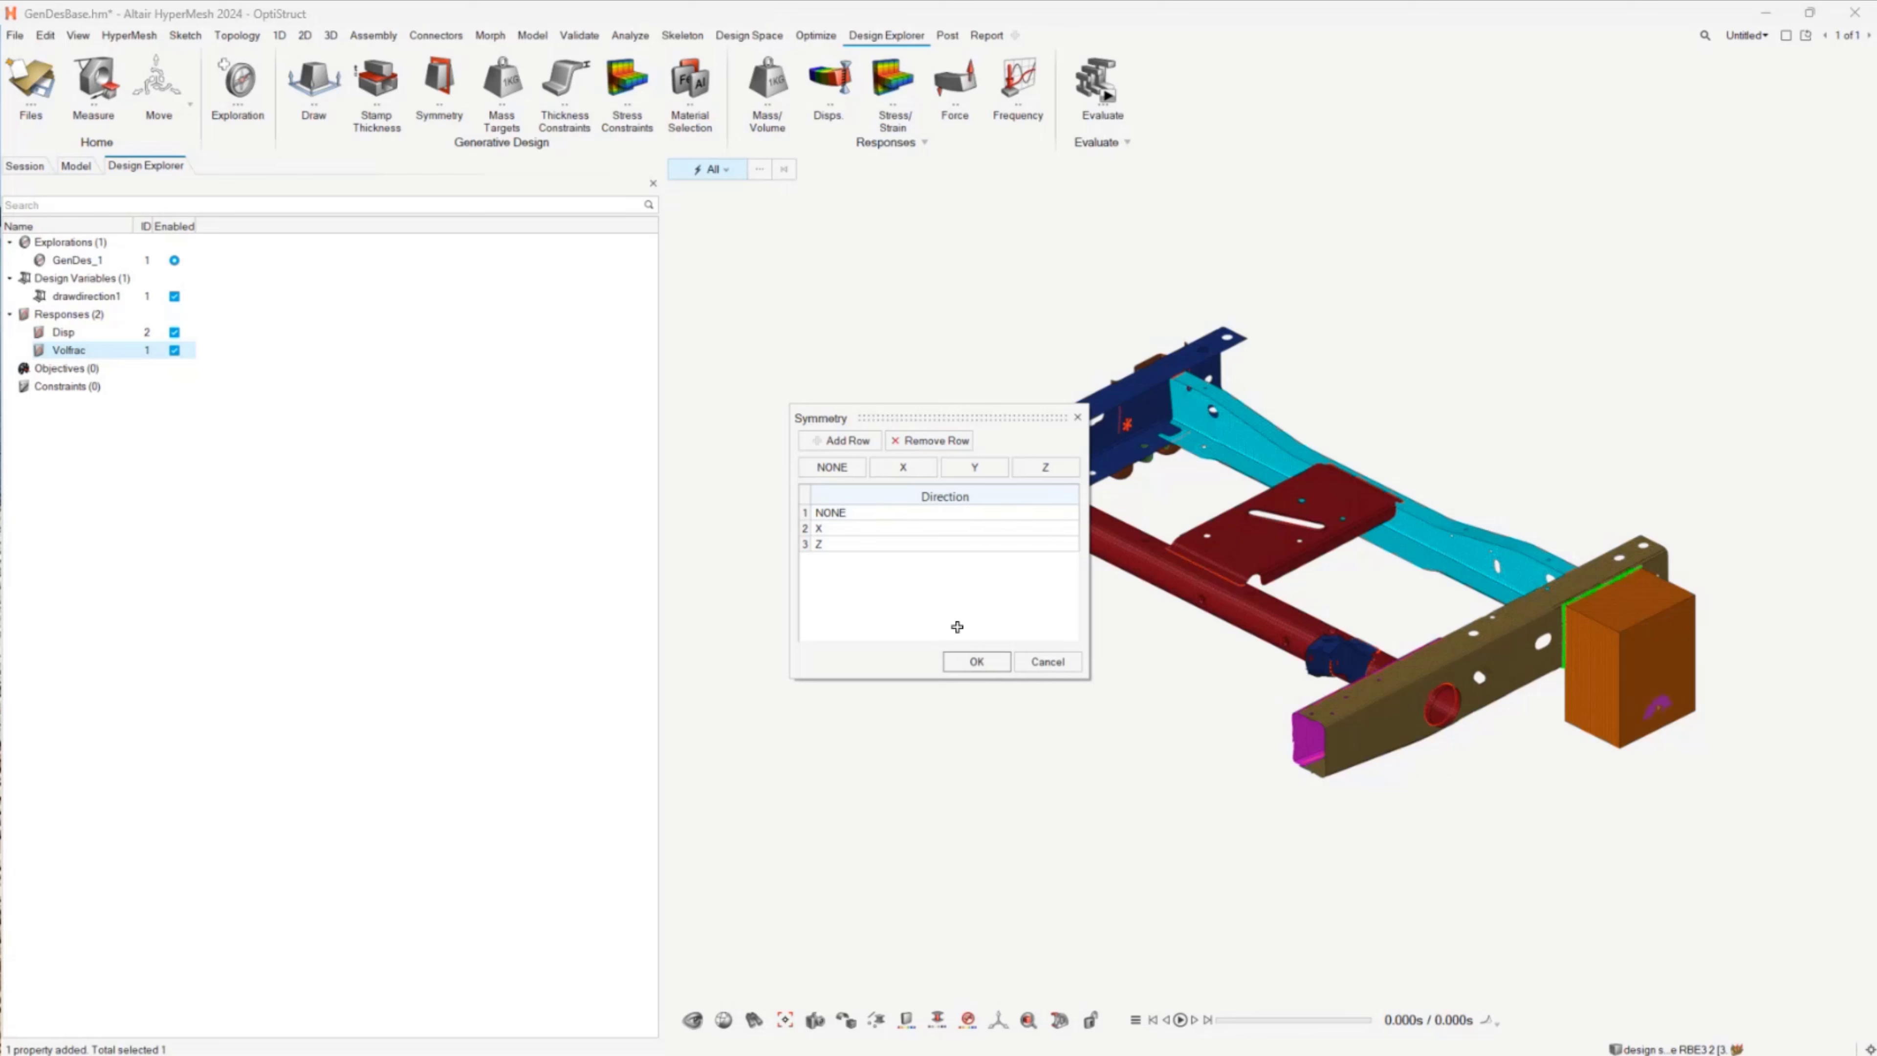
click(976, 661)
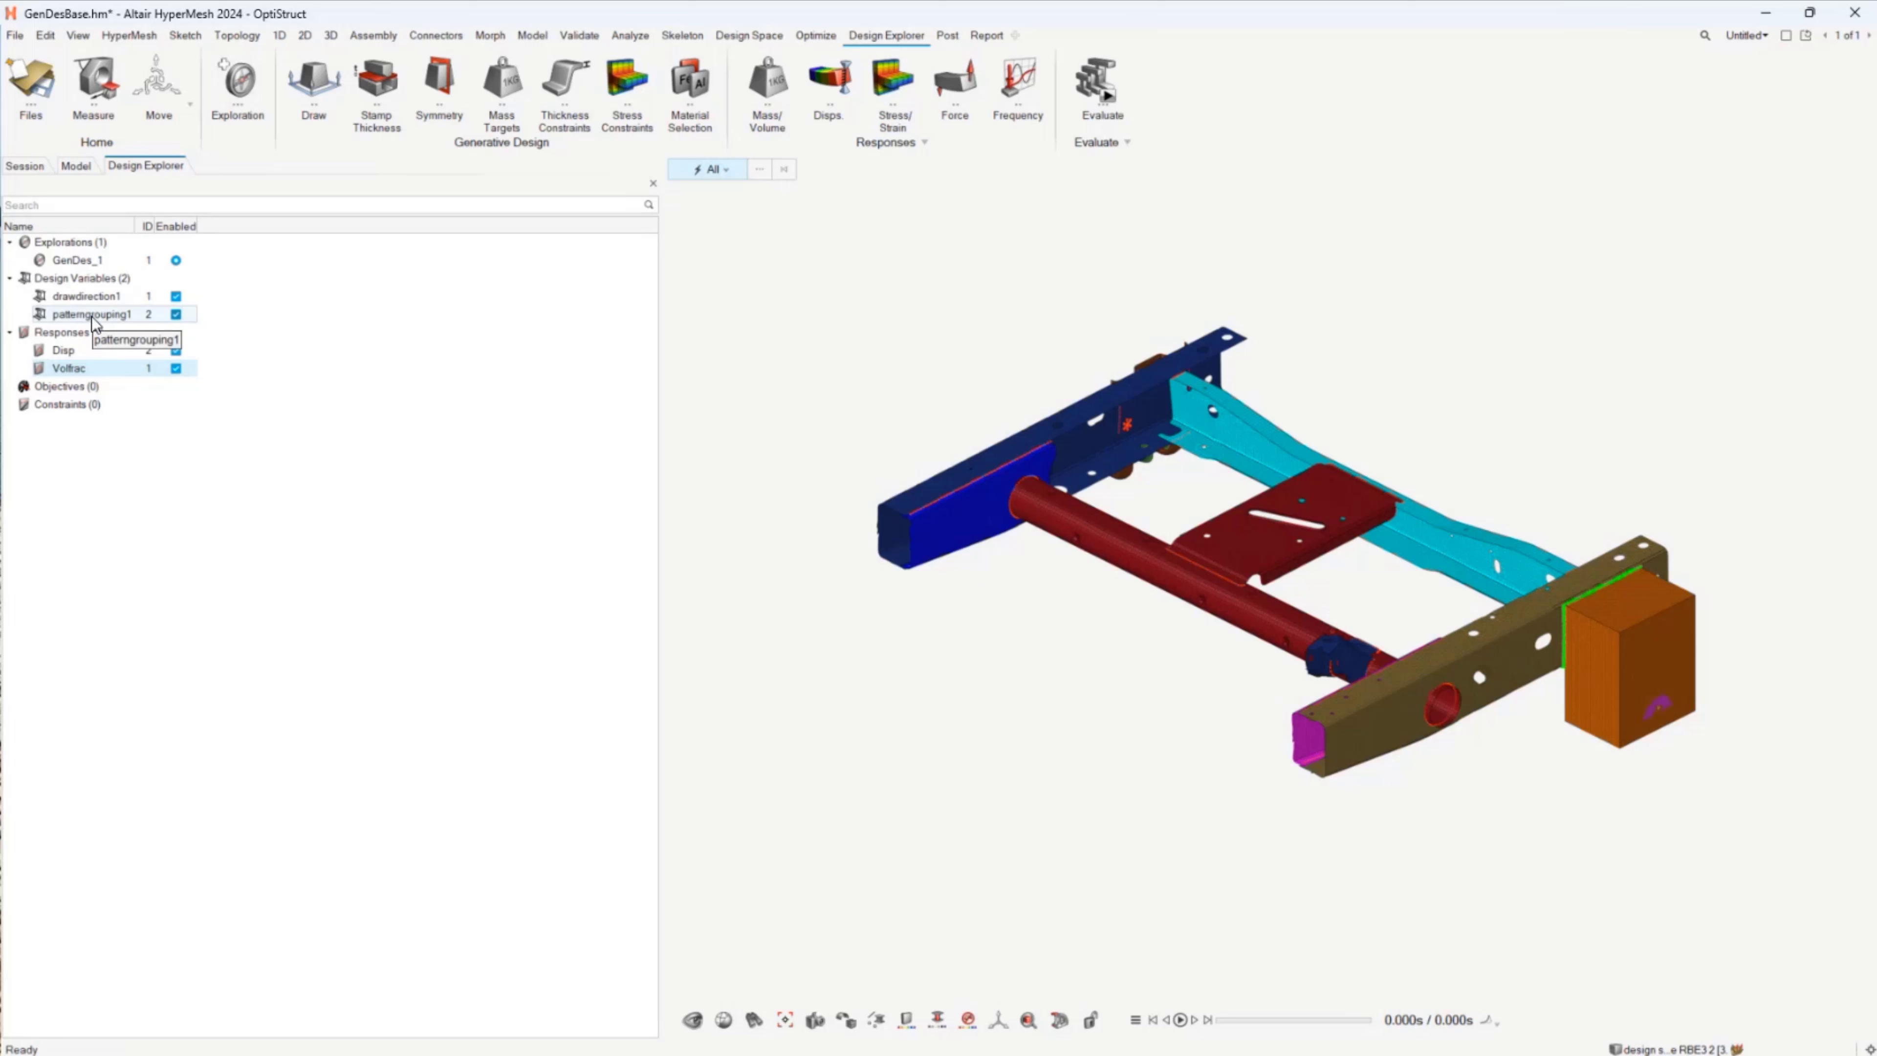
Step: Start a stamp thickness variable and add 3 as a second value in its discrete value table
click(370, 75)
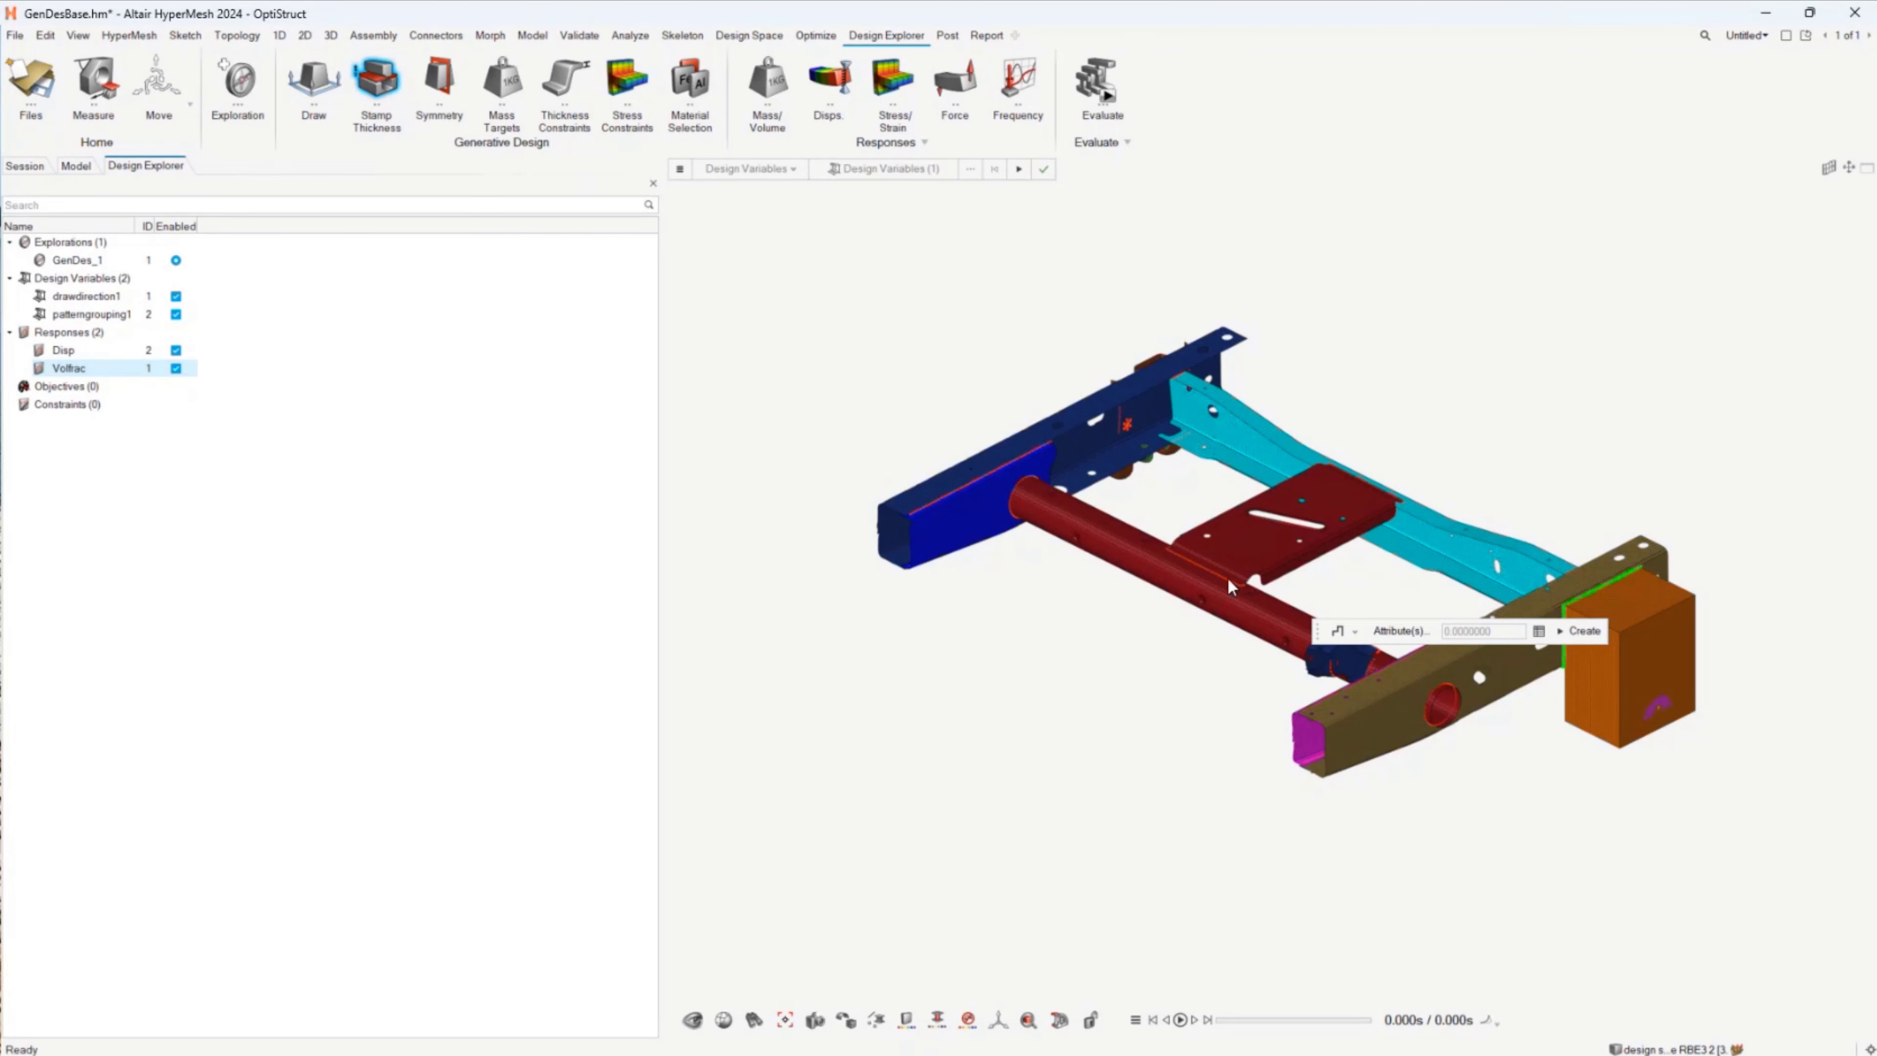
click(1539, 631)
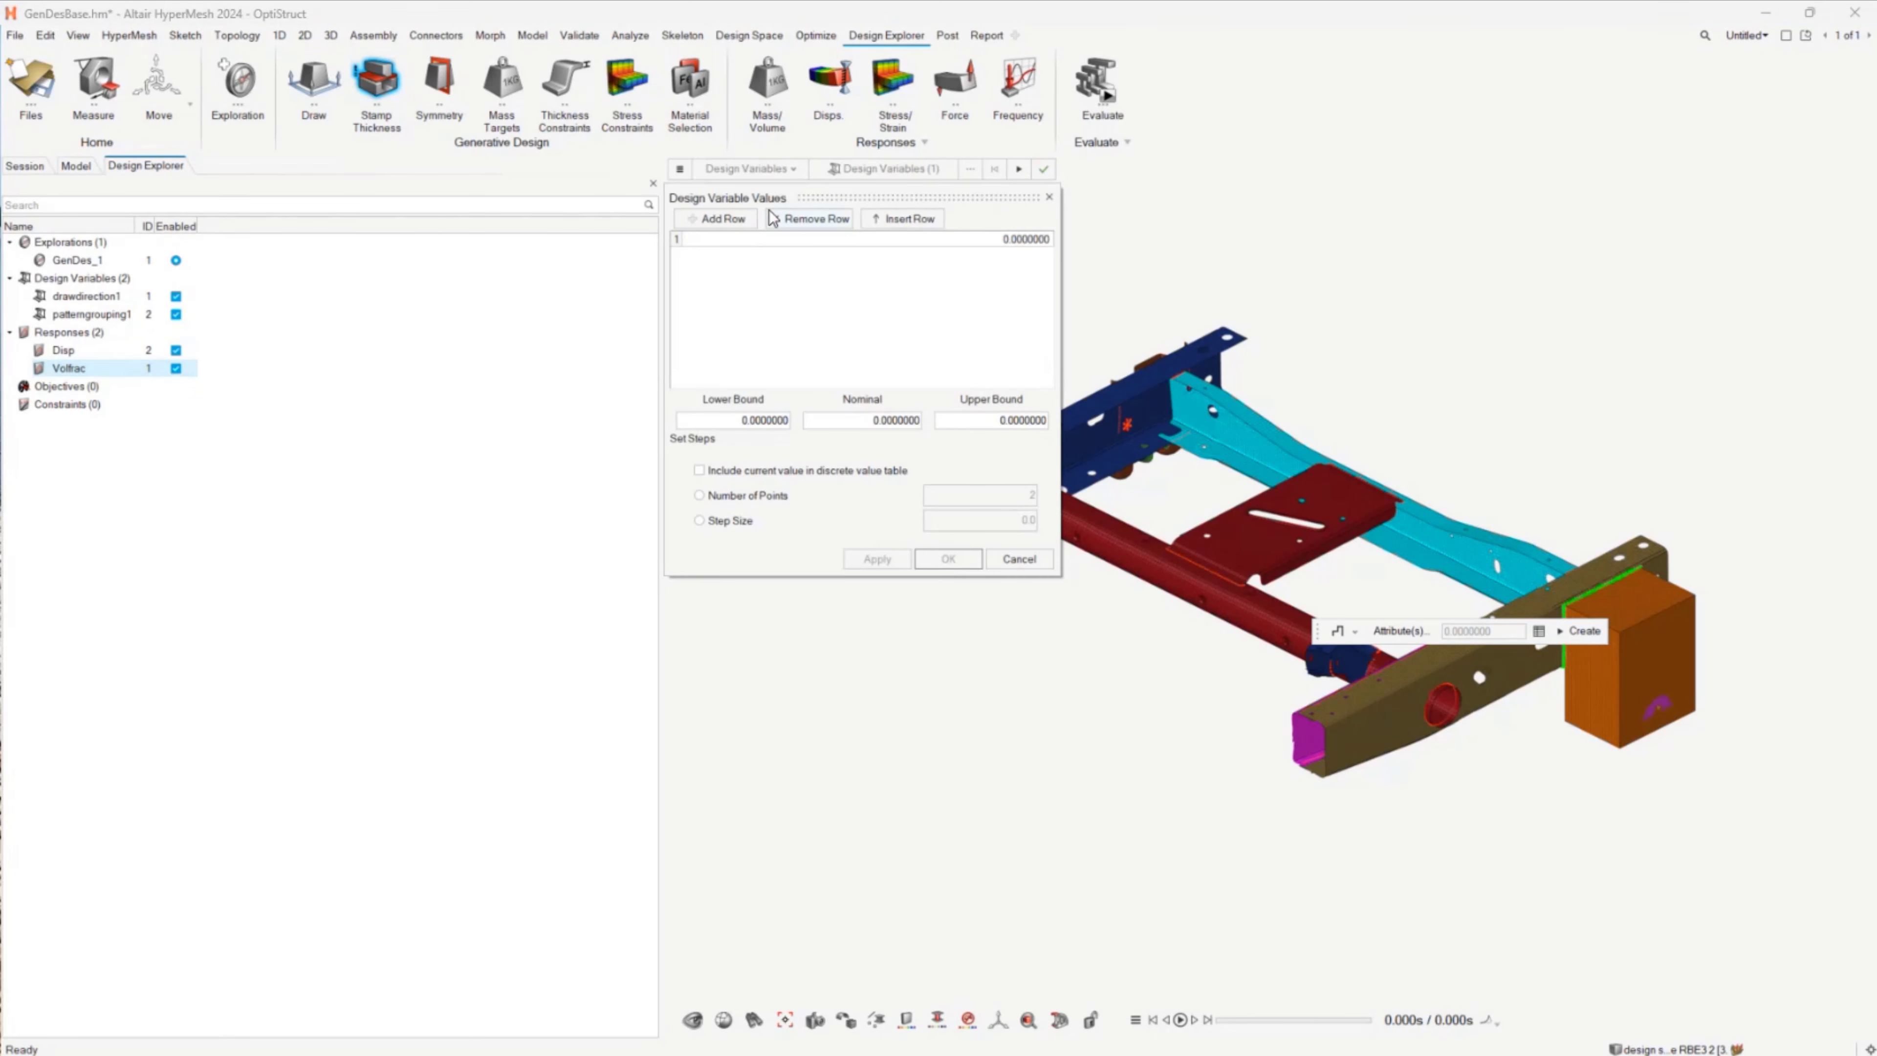
click(737, 221)
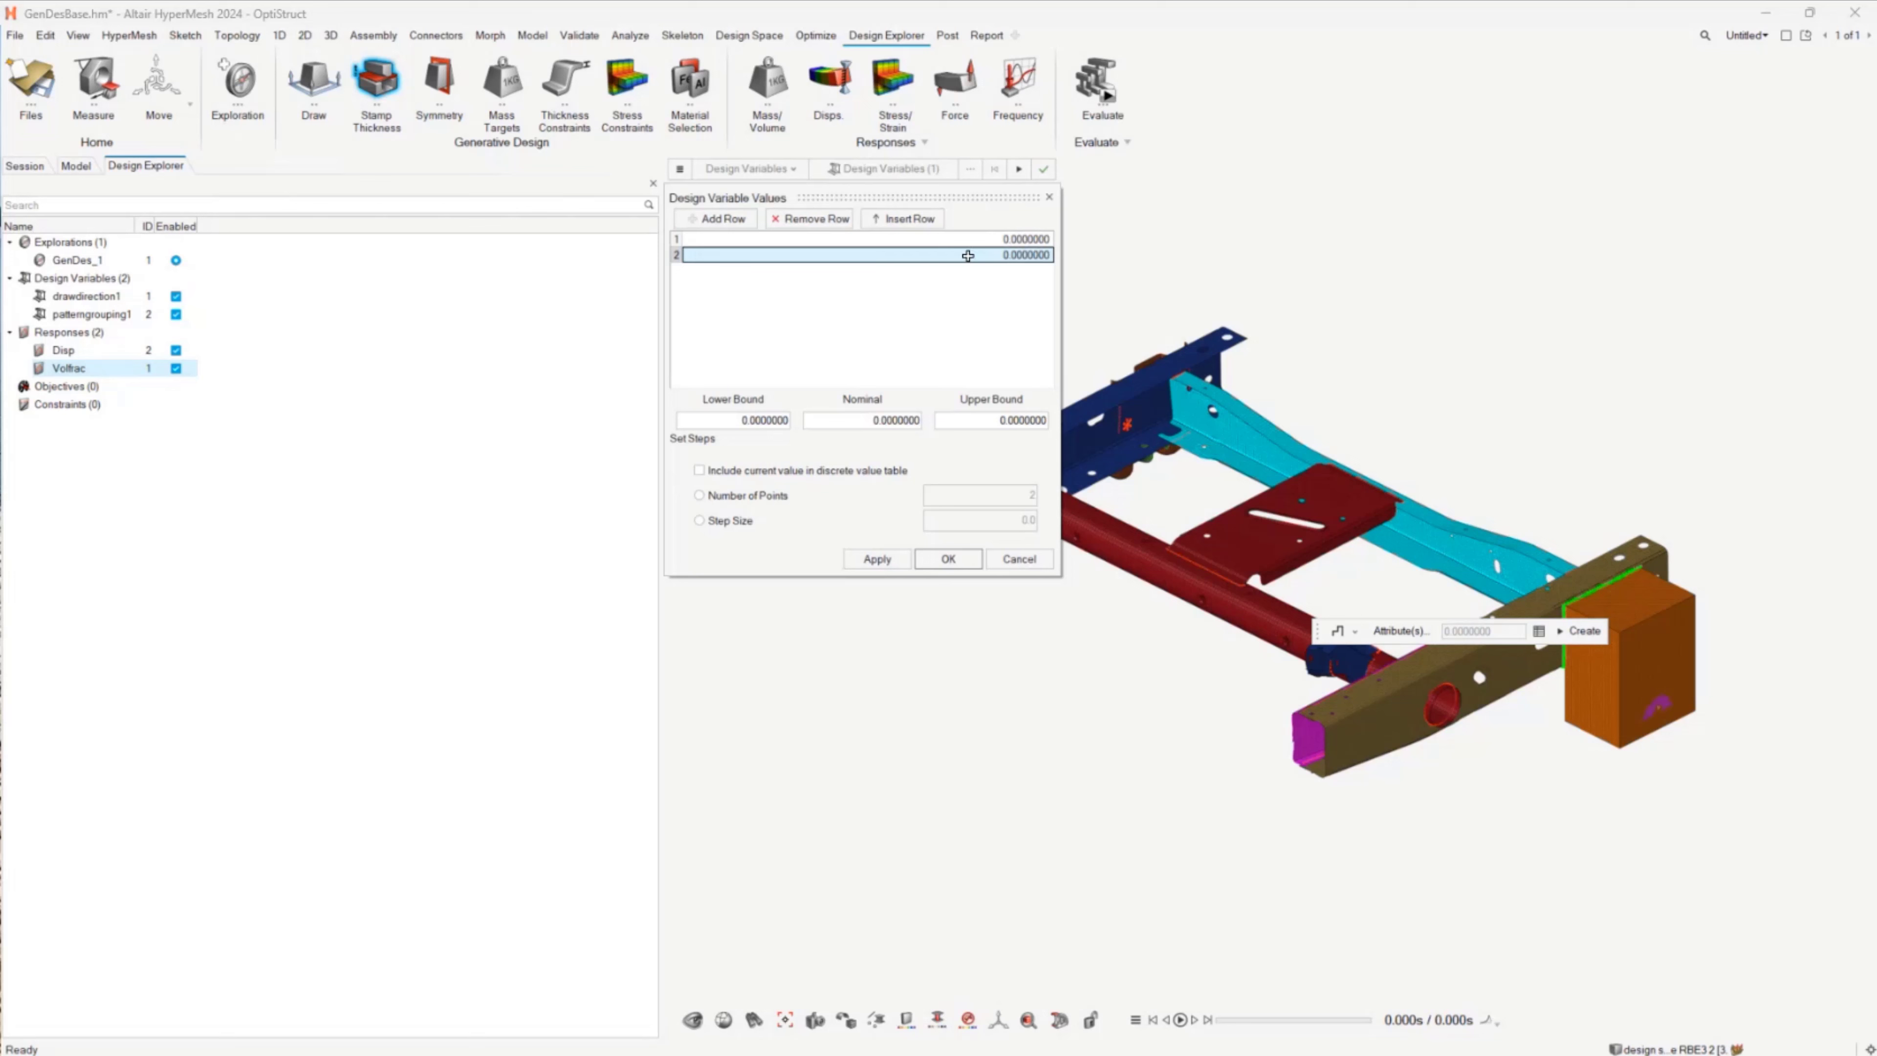
double_click(1028, 260)
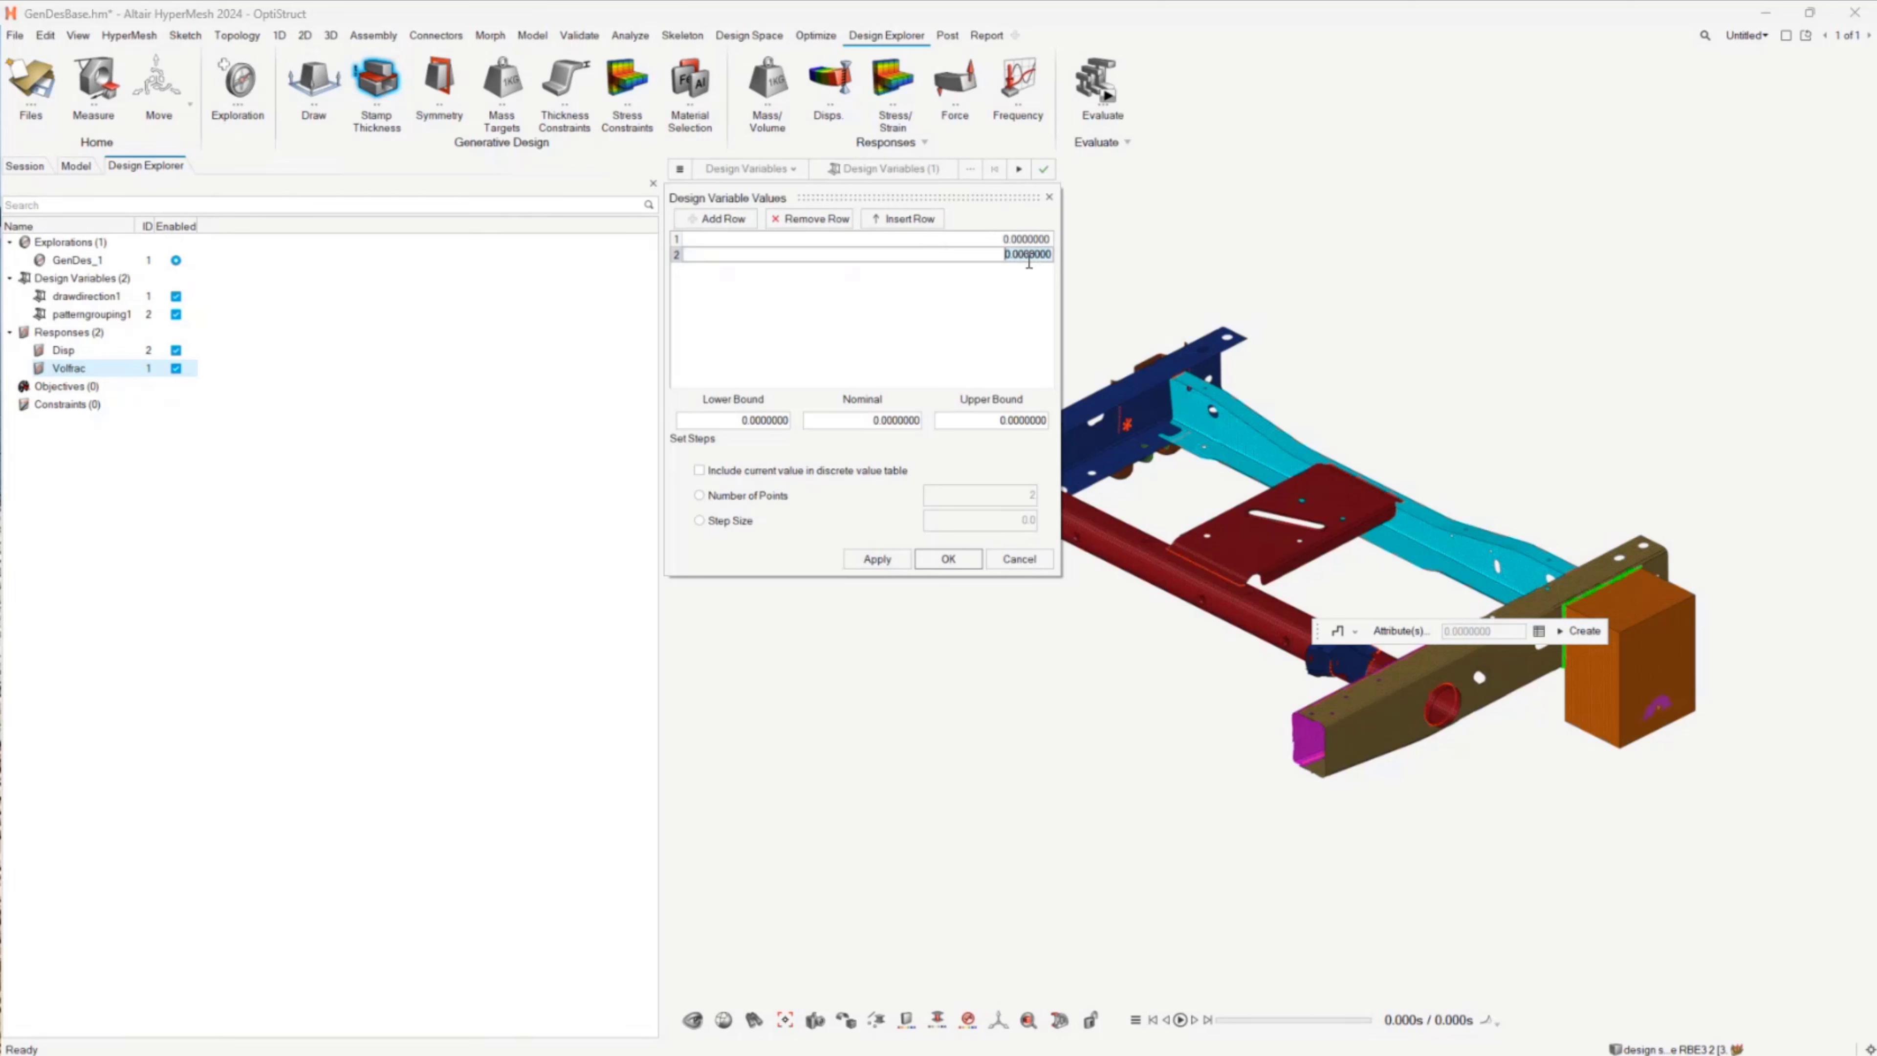
text(3)
key(Return)
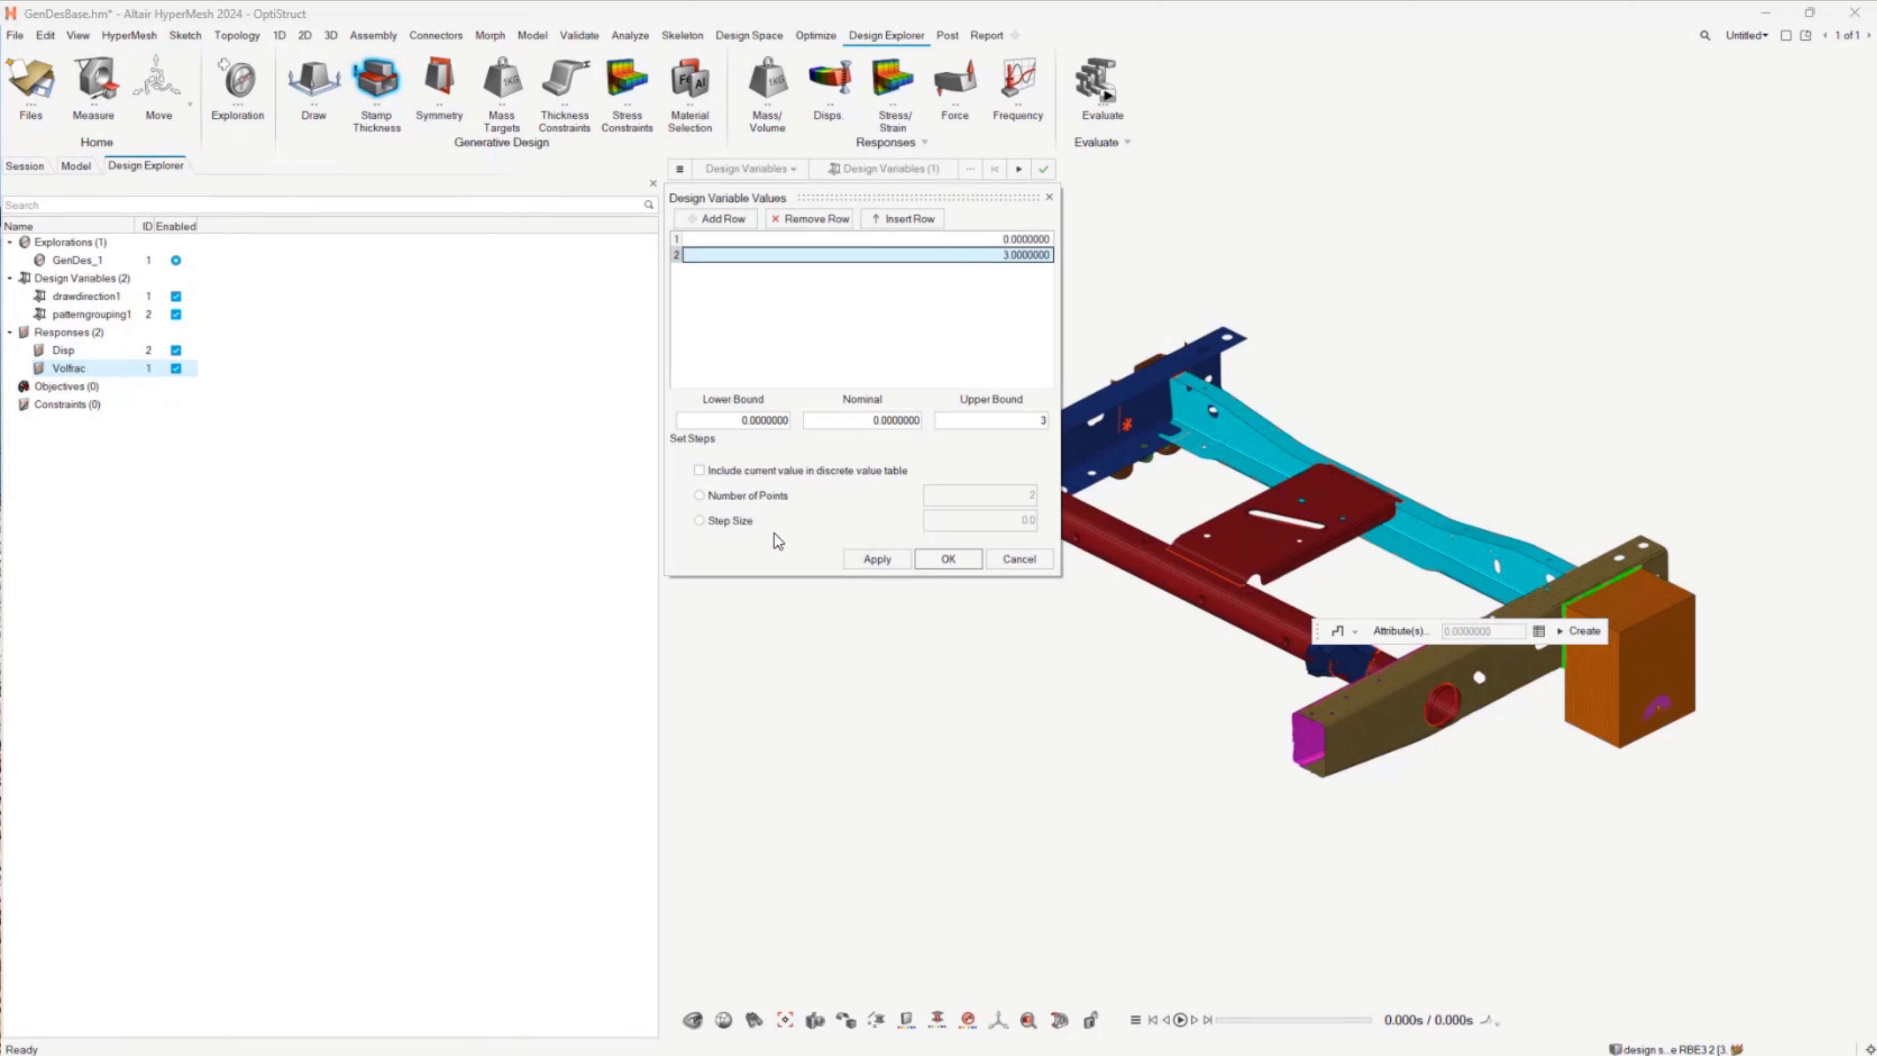
Step: Add 5 as a third stamp thickness value, accept the value table and create the variable for the design space
click(721, 219)
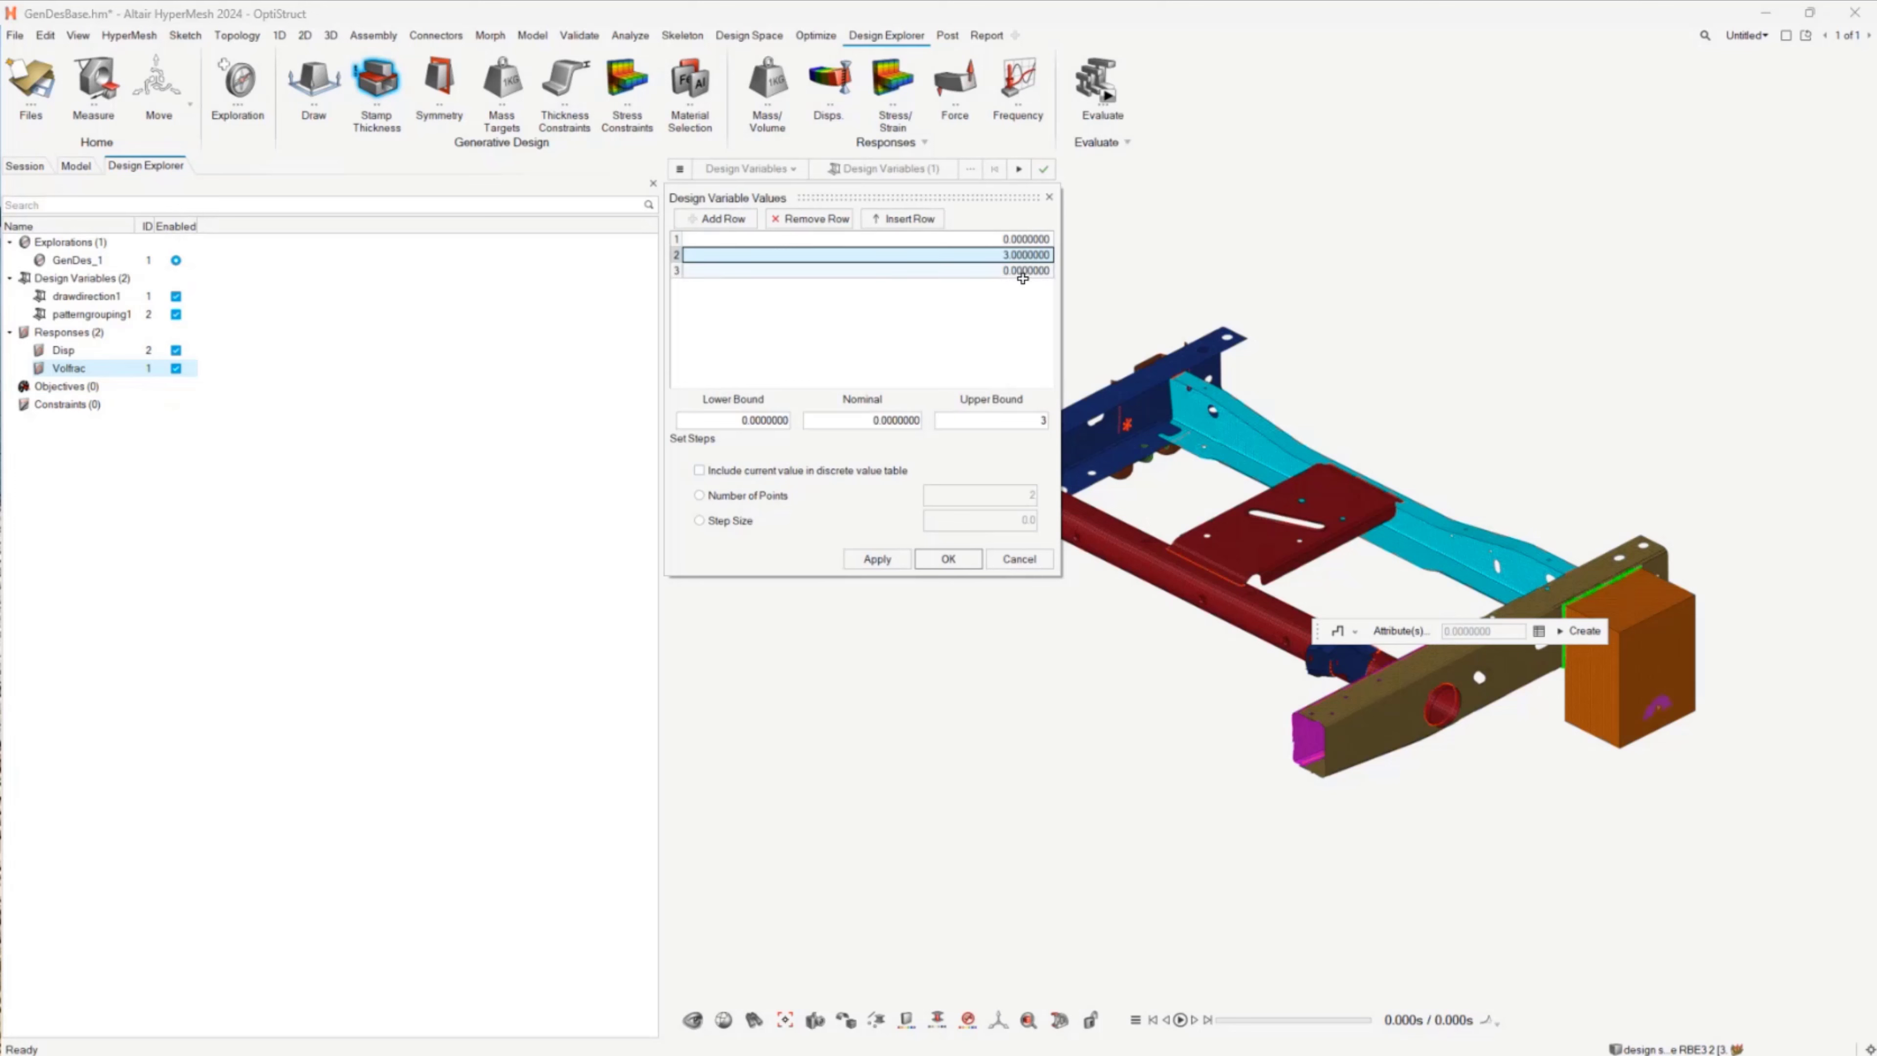
click(1021, 272)
double_click(1021, 272)
text(5)
key(Return)
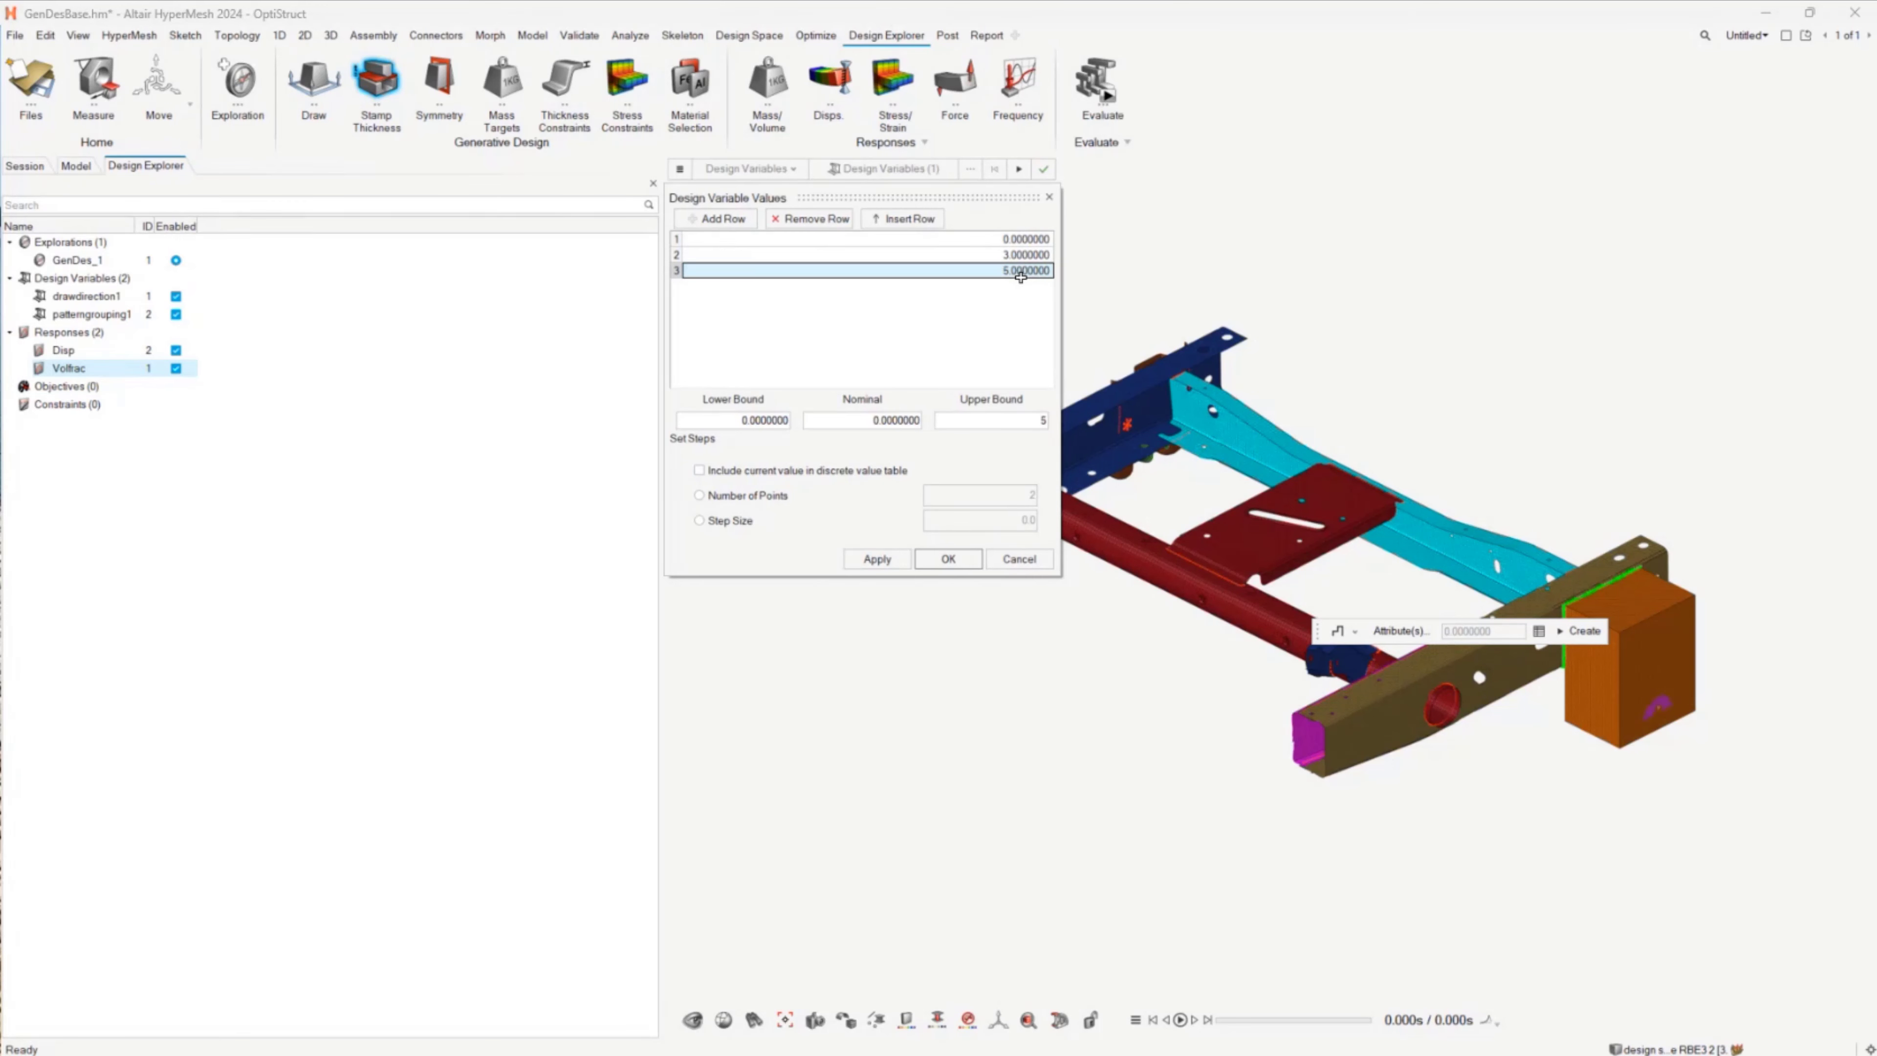
click(950, 559)
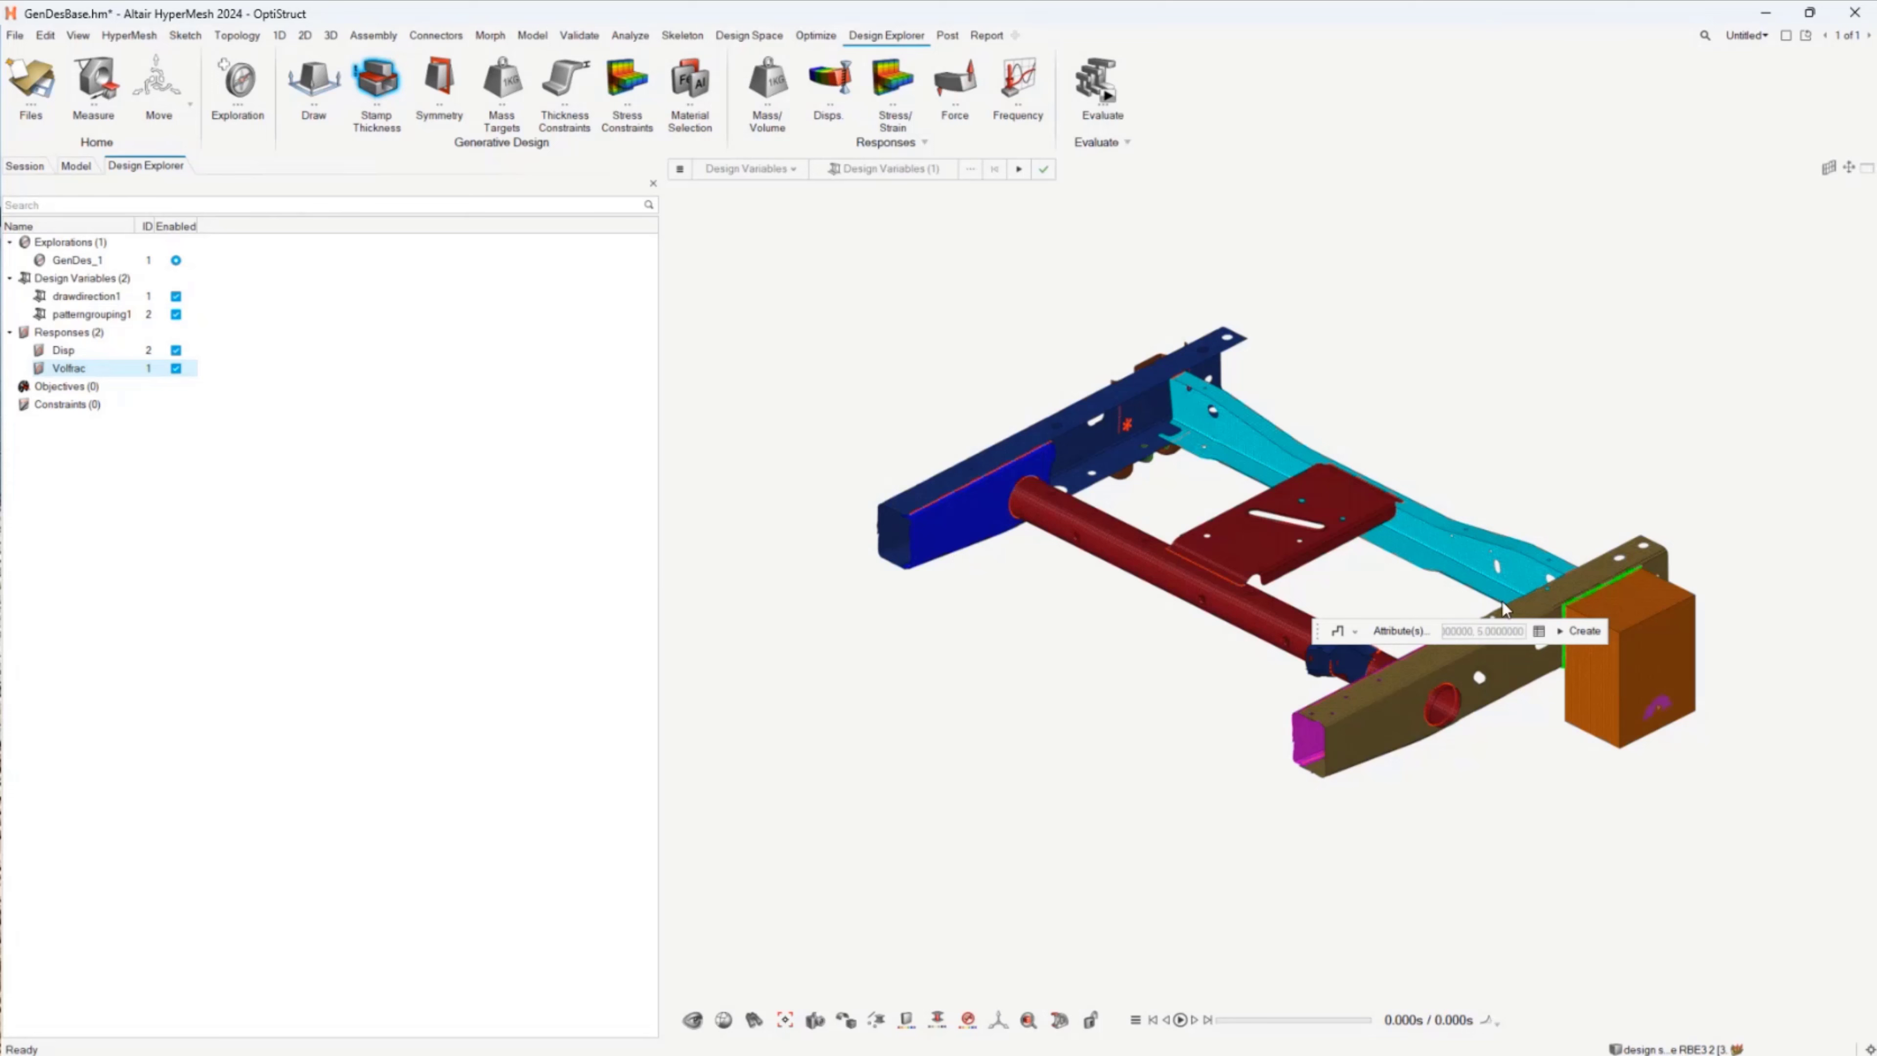
click(1580, 630)
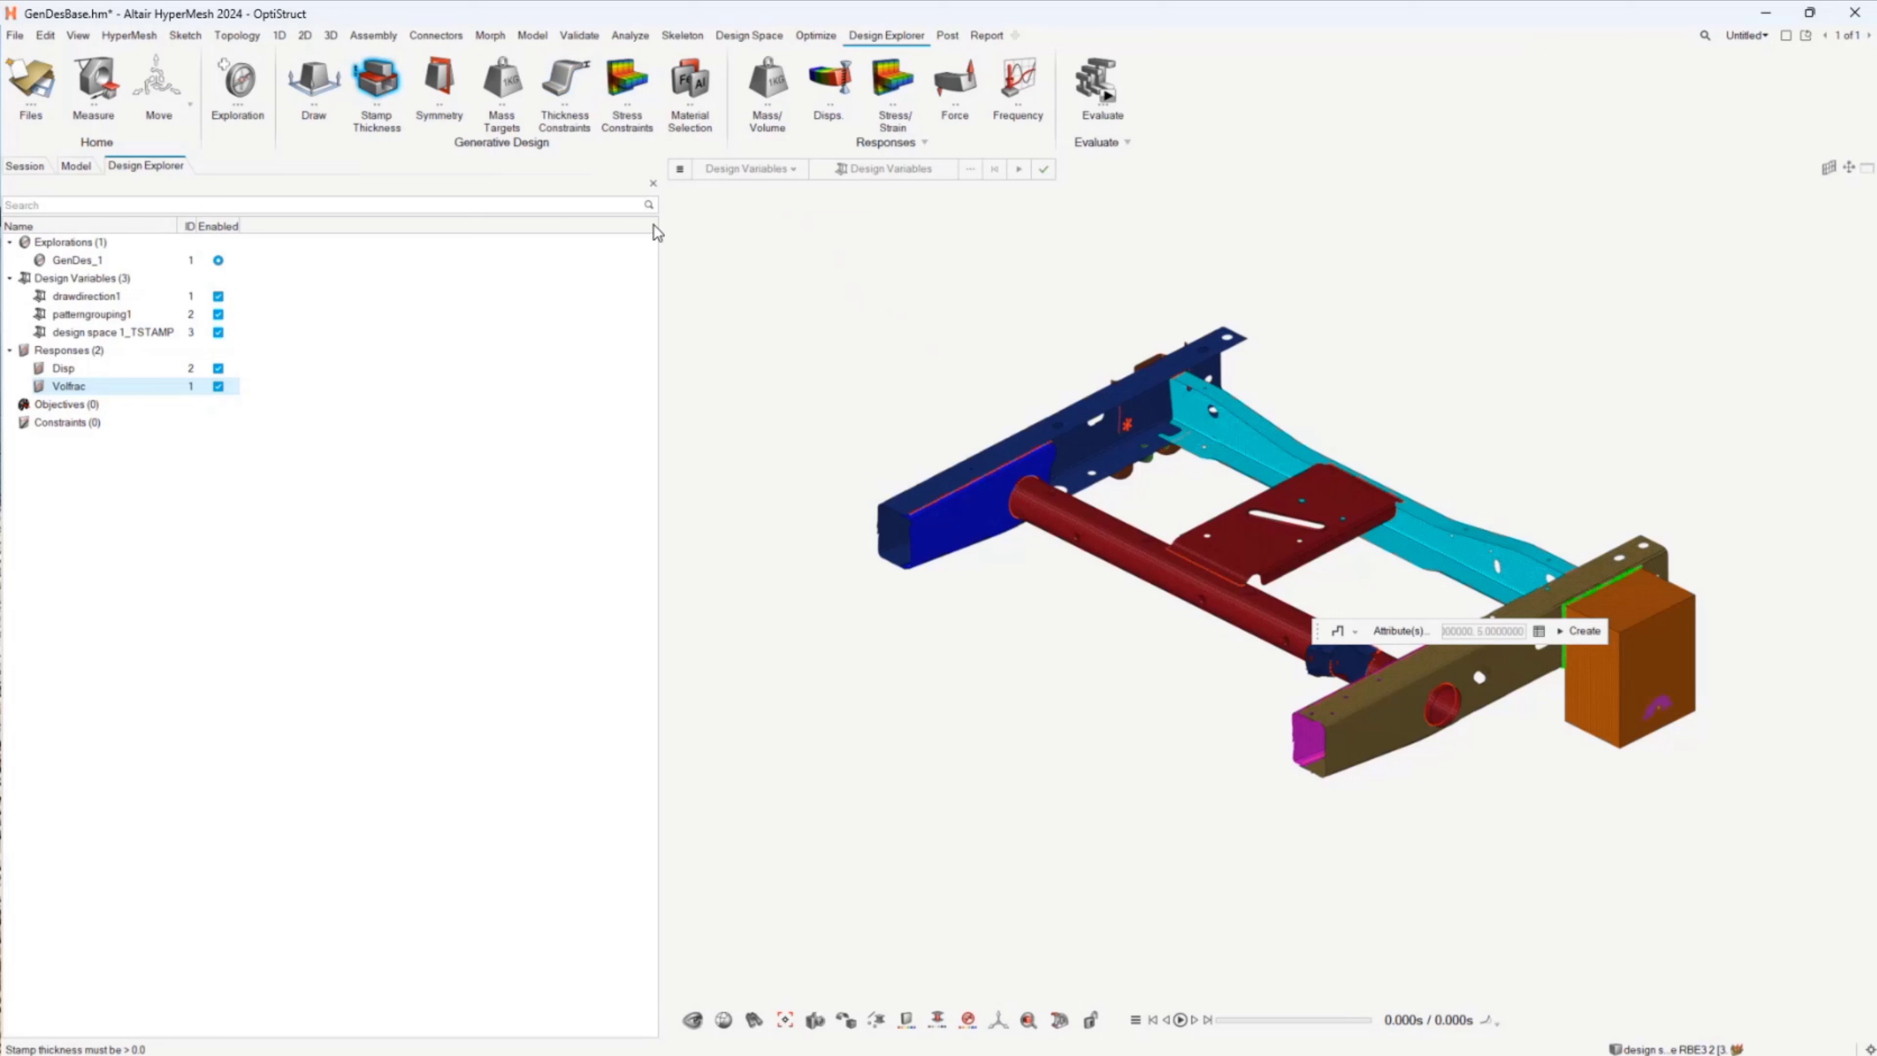
Step: Examine the options offered by the thickness constraints tool
click(547, 92)
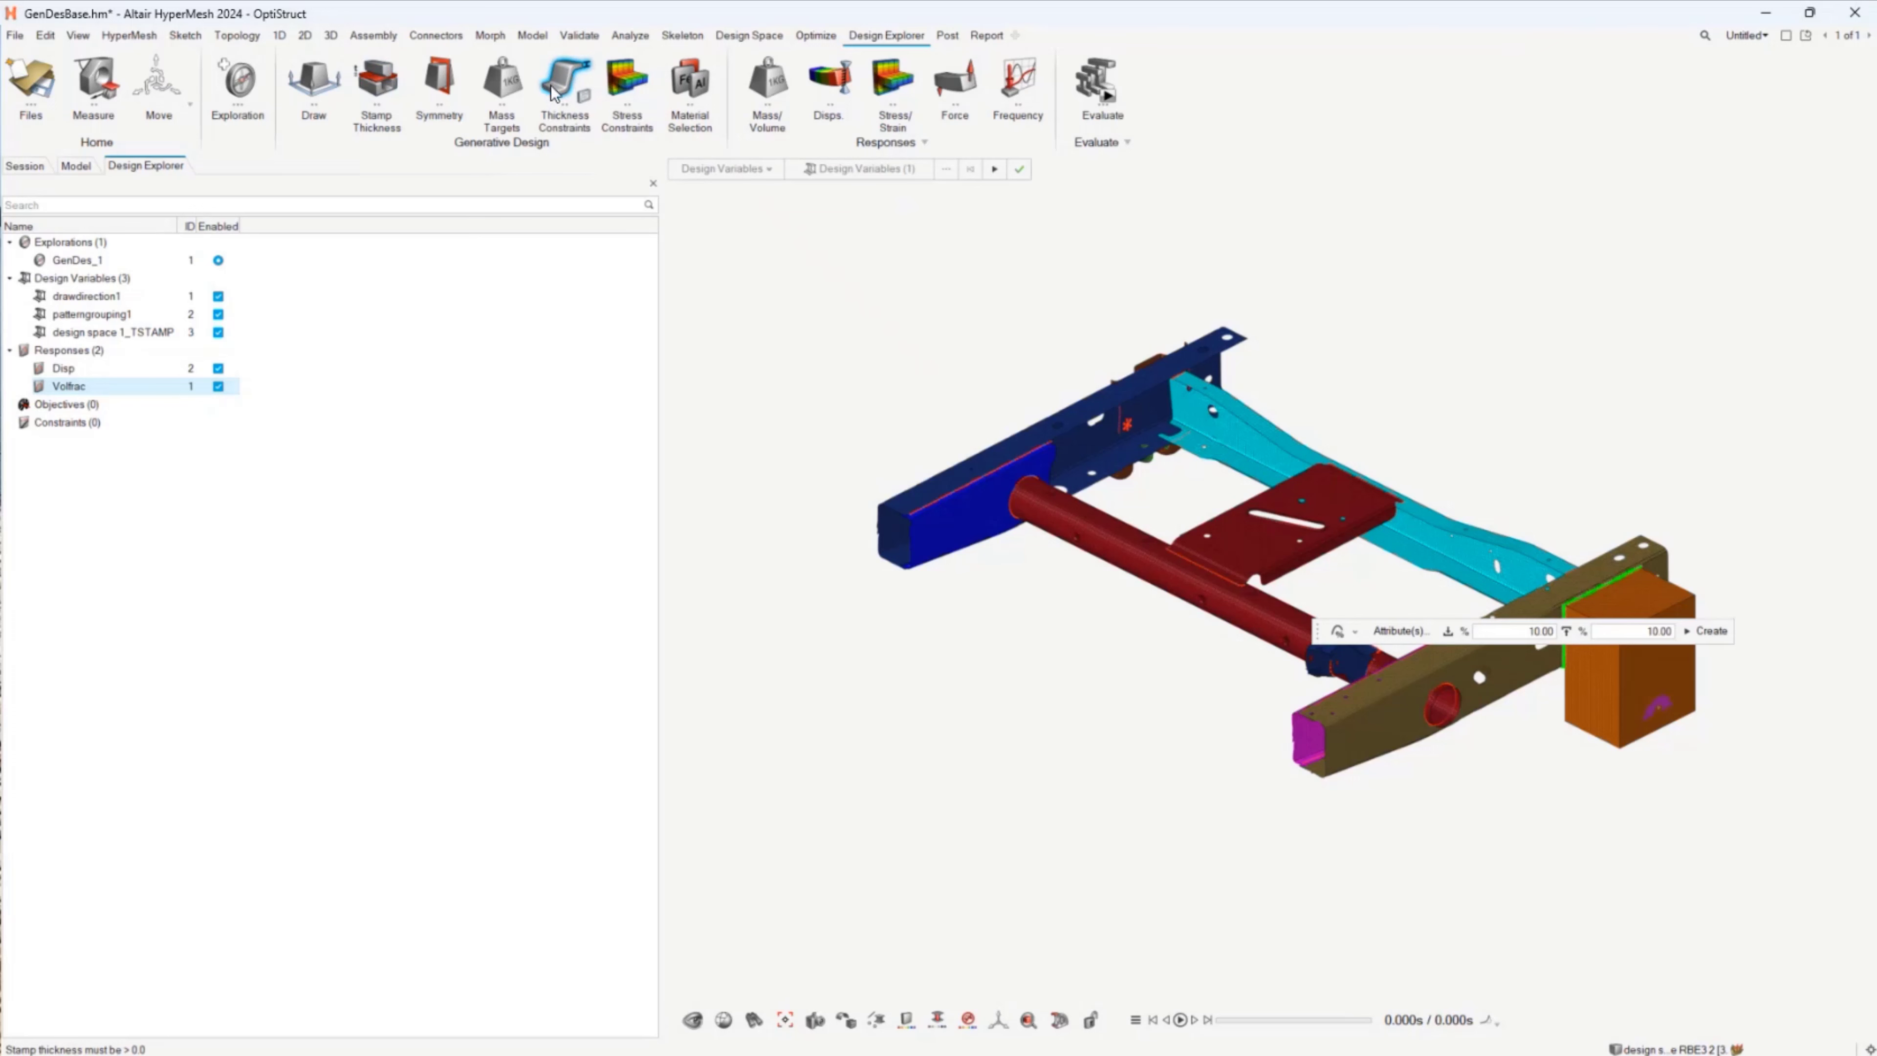
click(1356, 633)
click(791, 407)
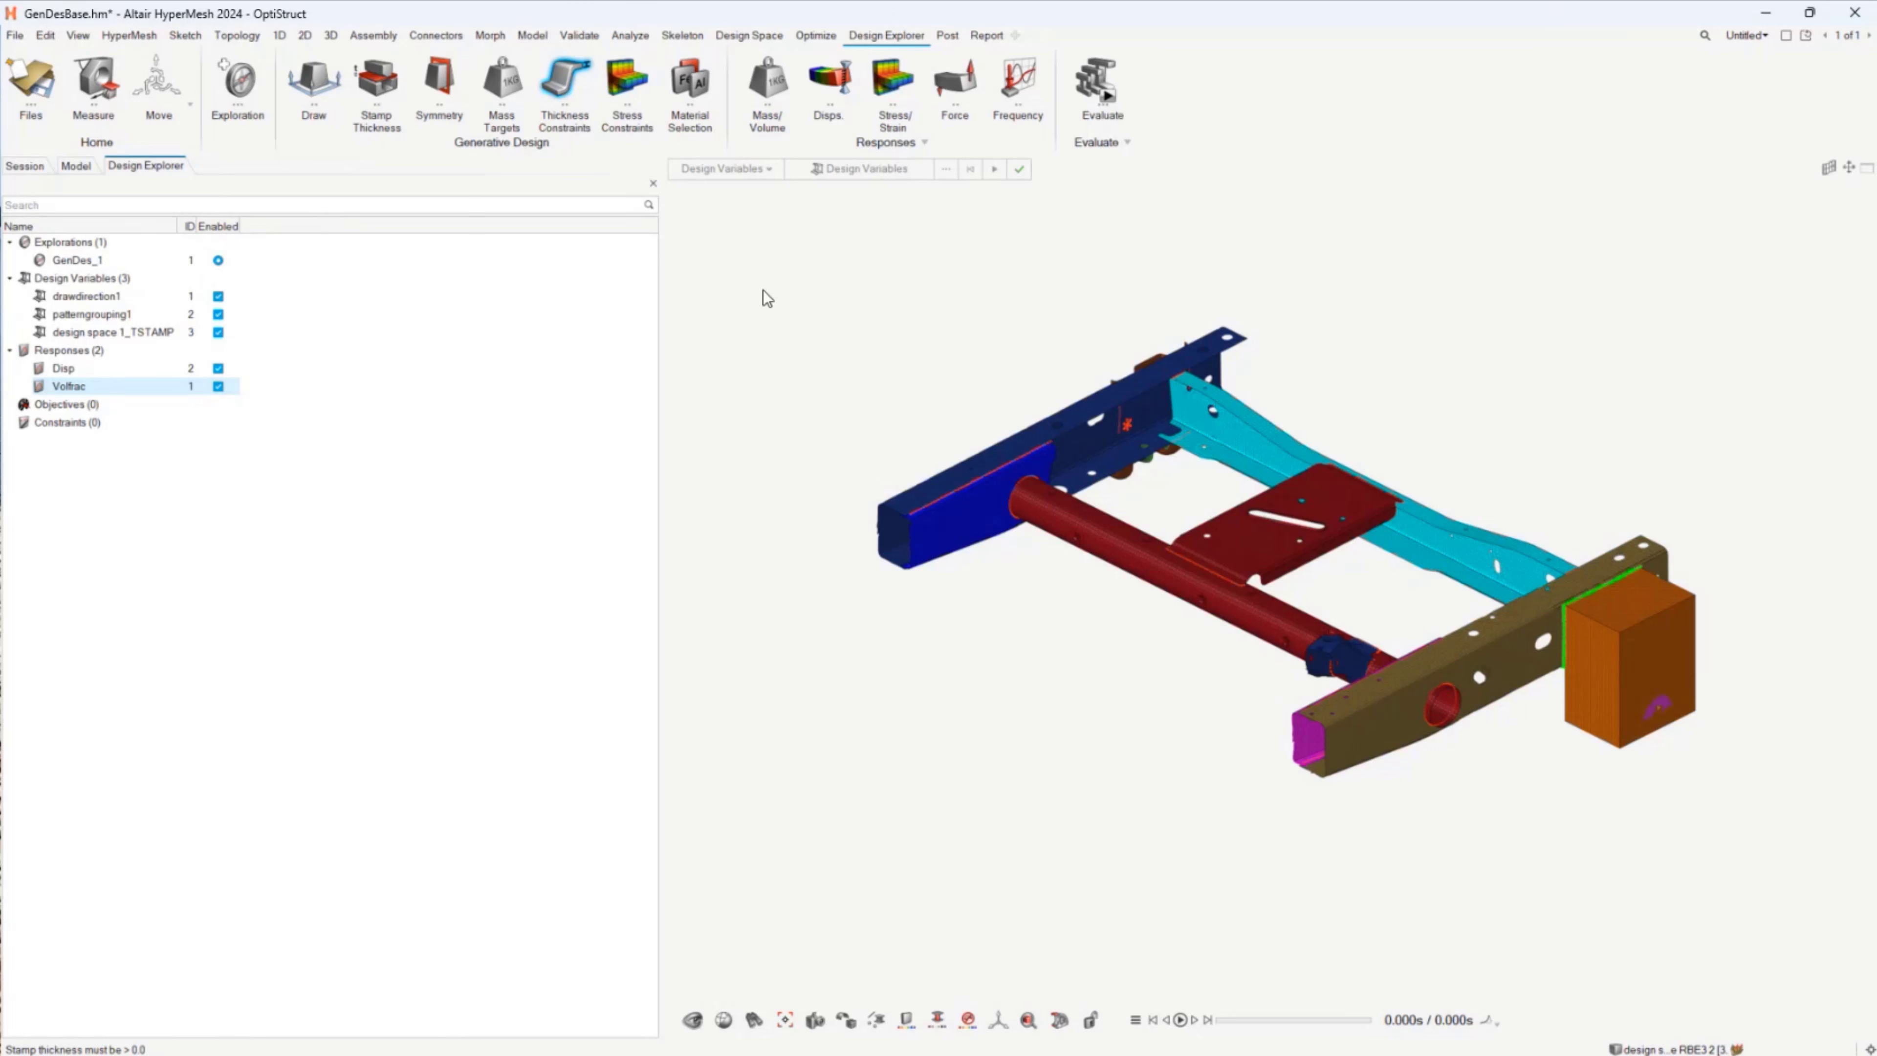
Step: Review the evaluation settings of GenDes_1, including the number of runs, and close them without starting the evaluation
click(1110, 98)
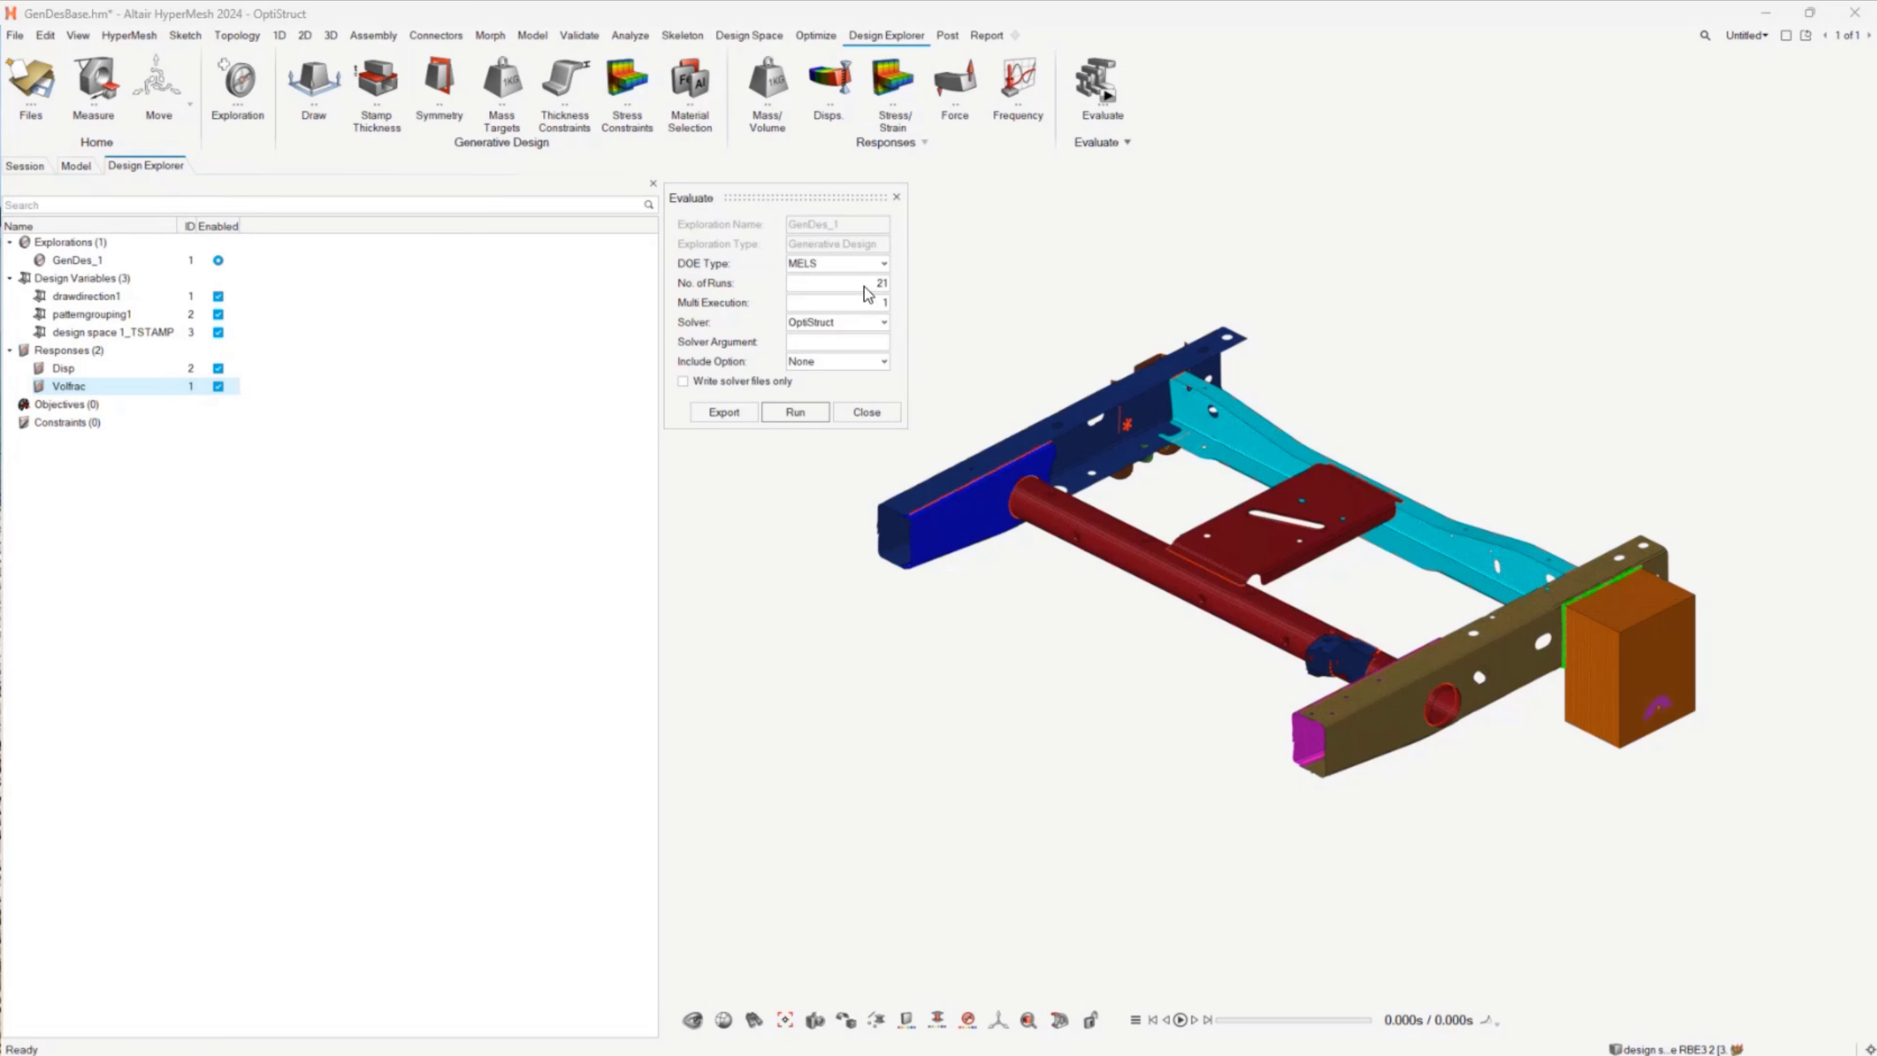
double_click(863, 286)
click(867, 412)
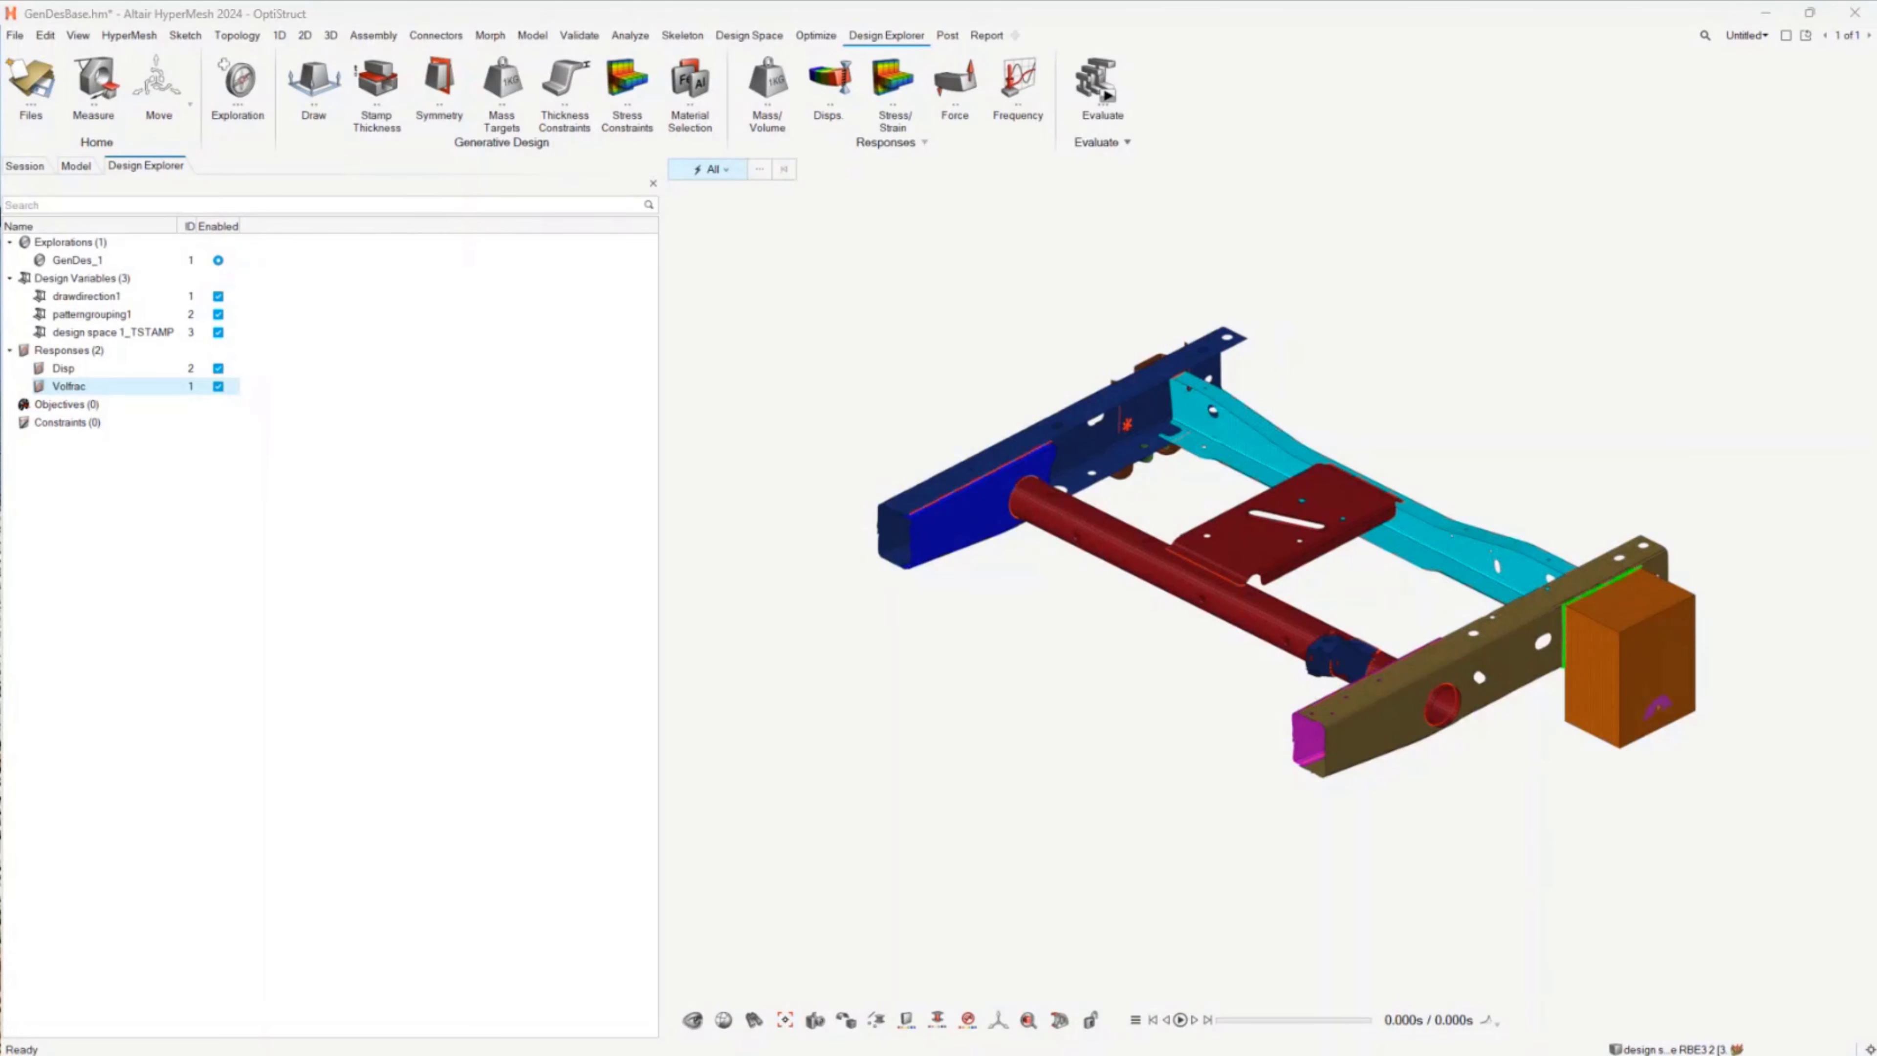
Step: In the study model Study_1.hm, open the GenDes_1 exploration results and enlarge the run summary table
click(944, 498)
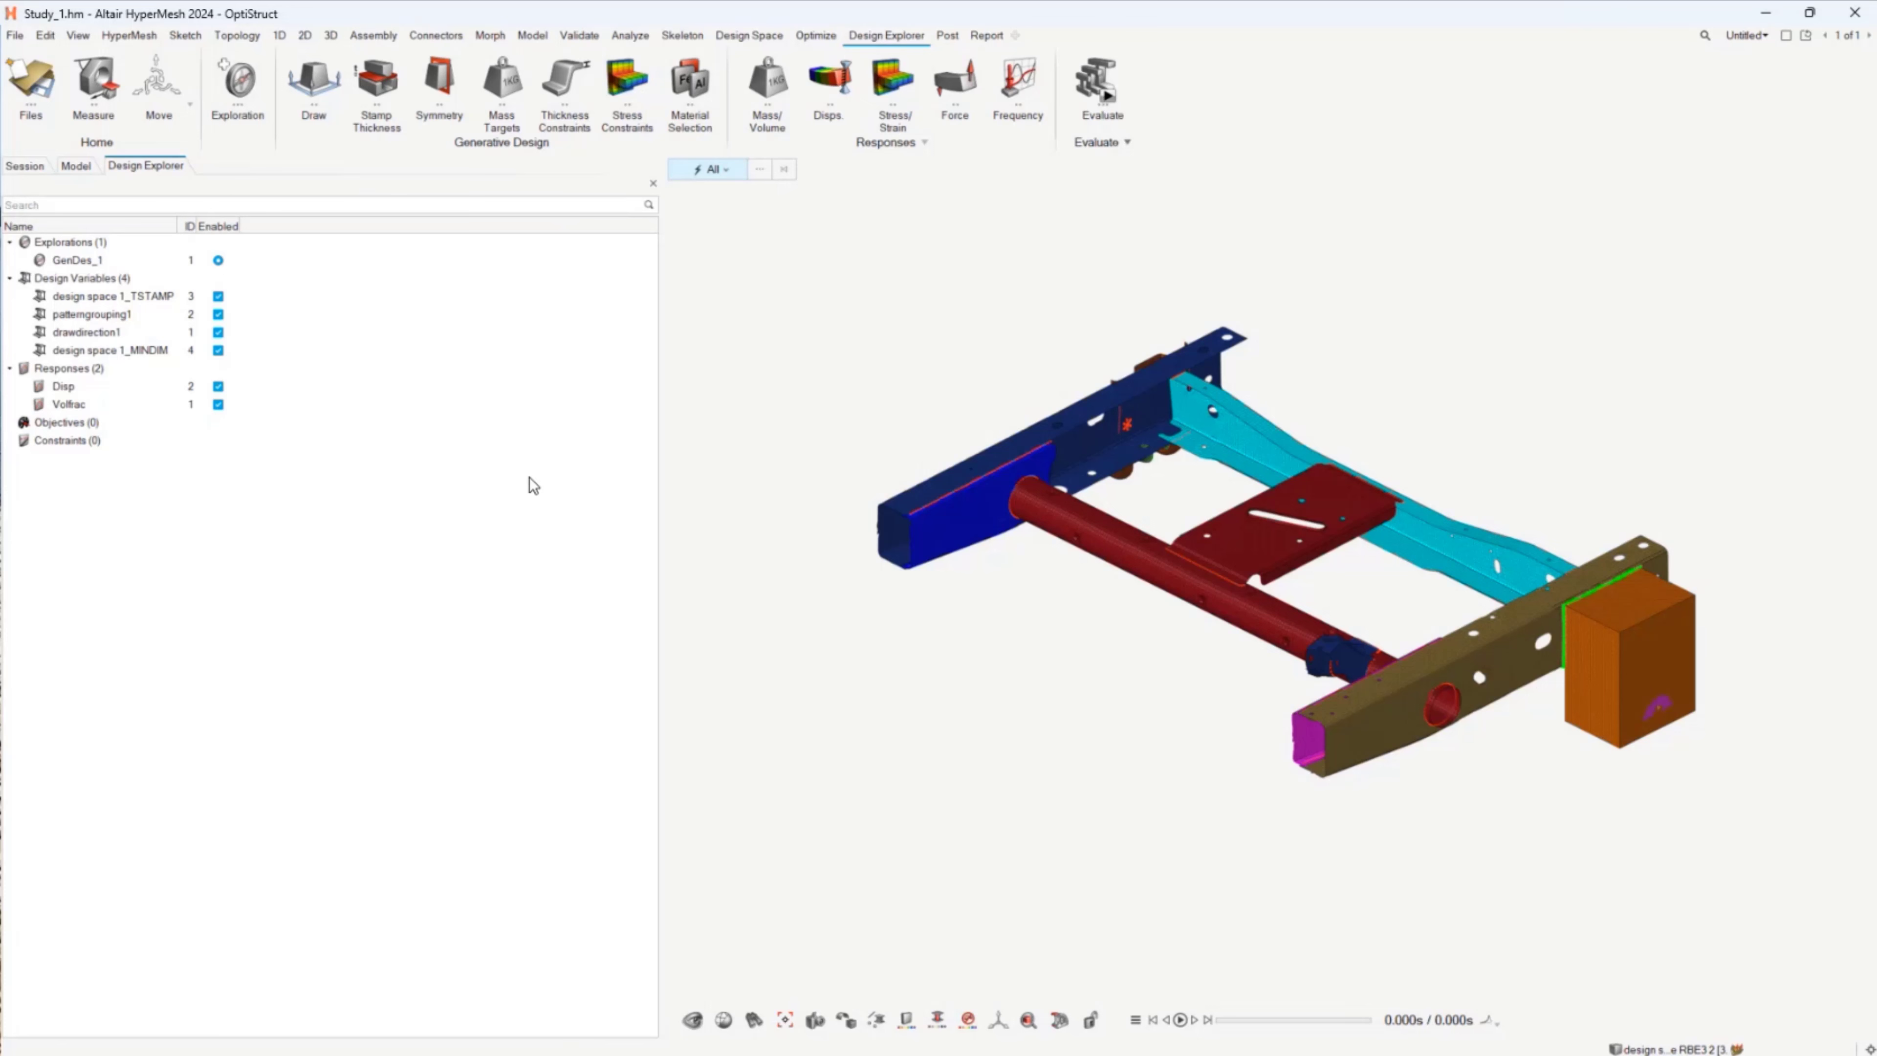
drag(658, 415, 774, 419)
click(1102, 78)
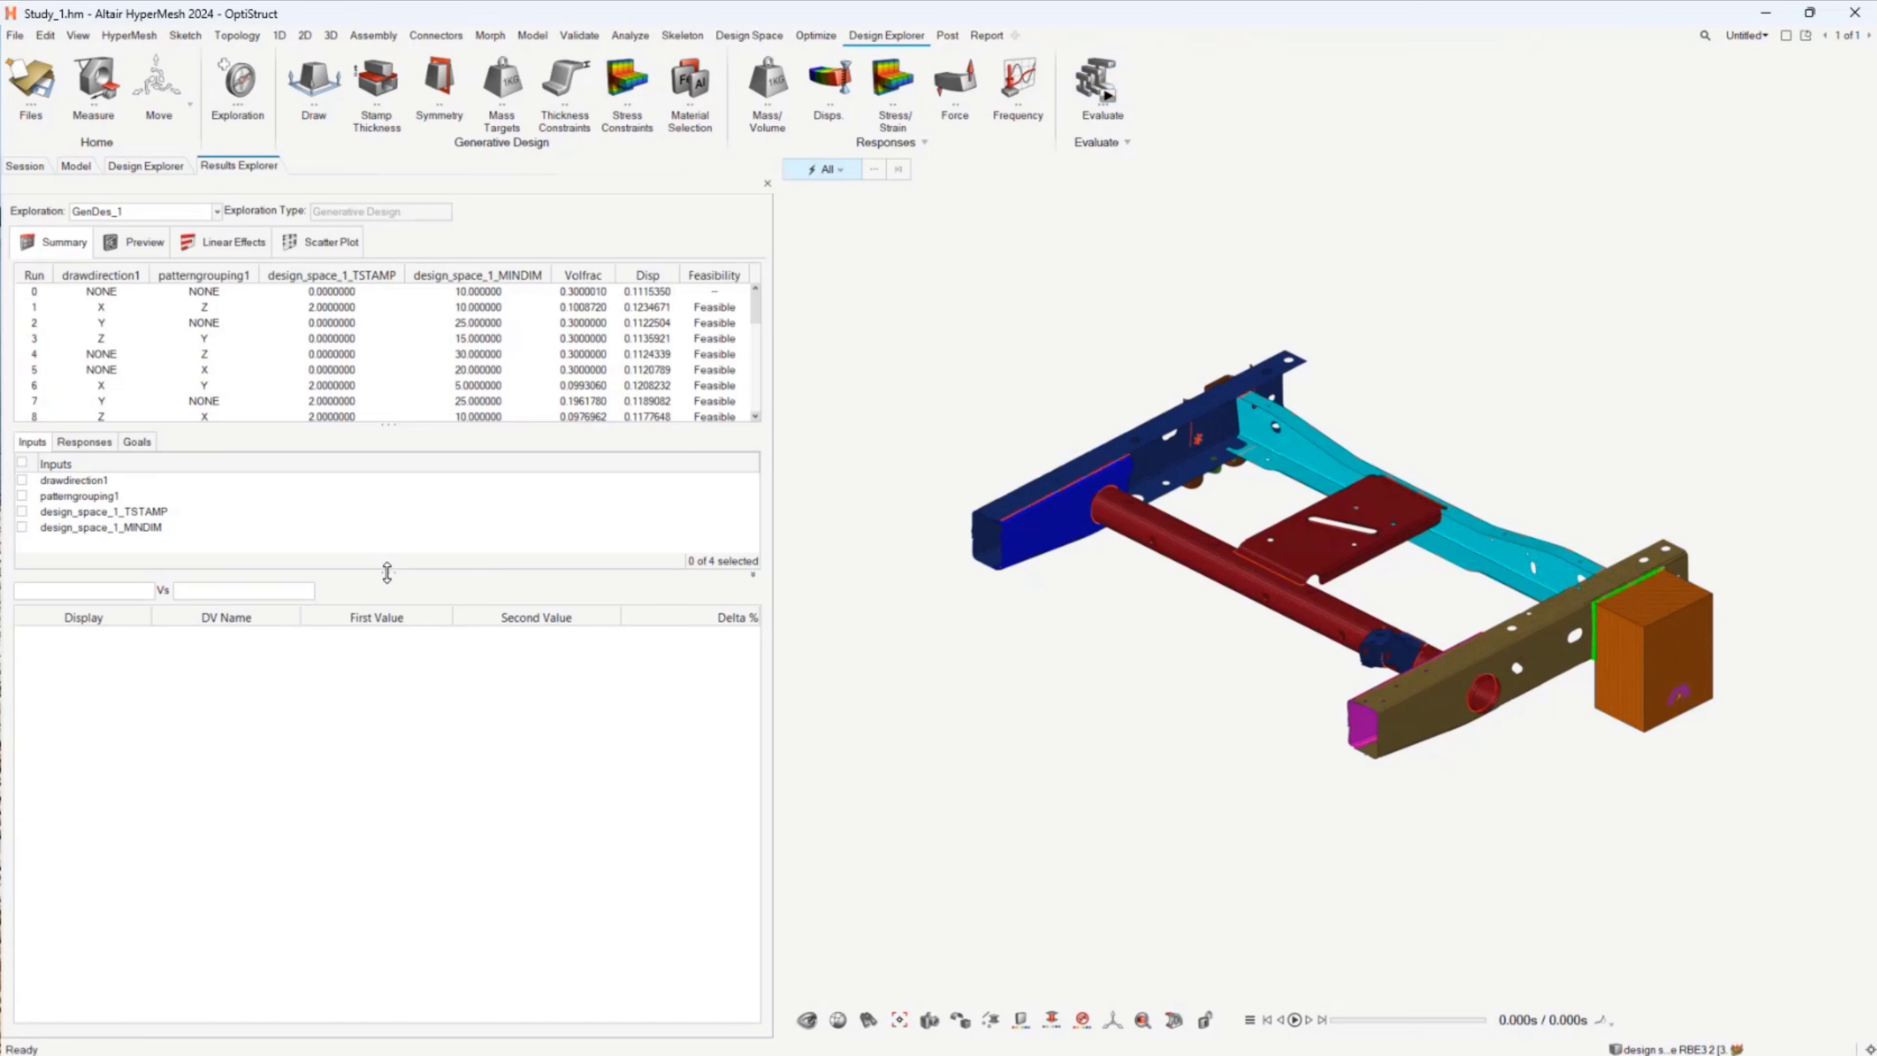
drag(387, 572, 417, 782)
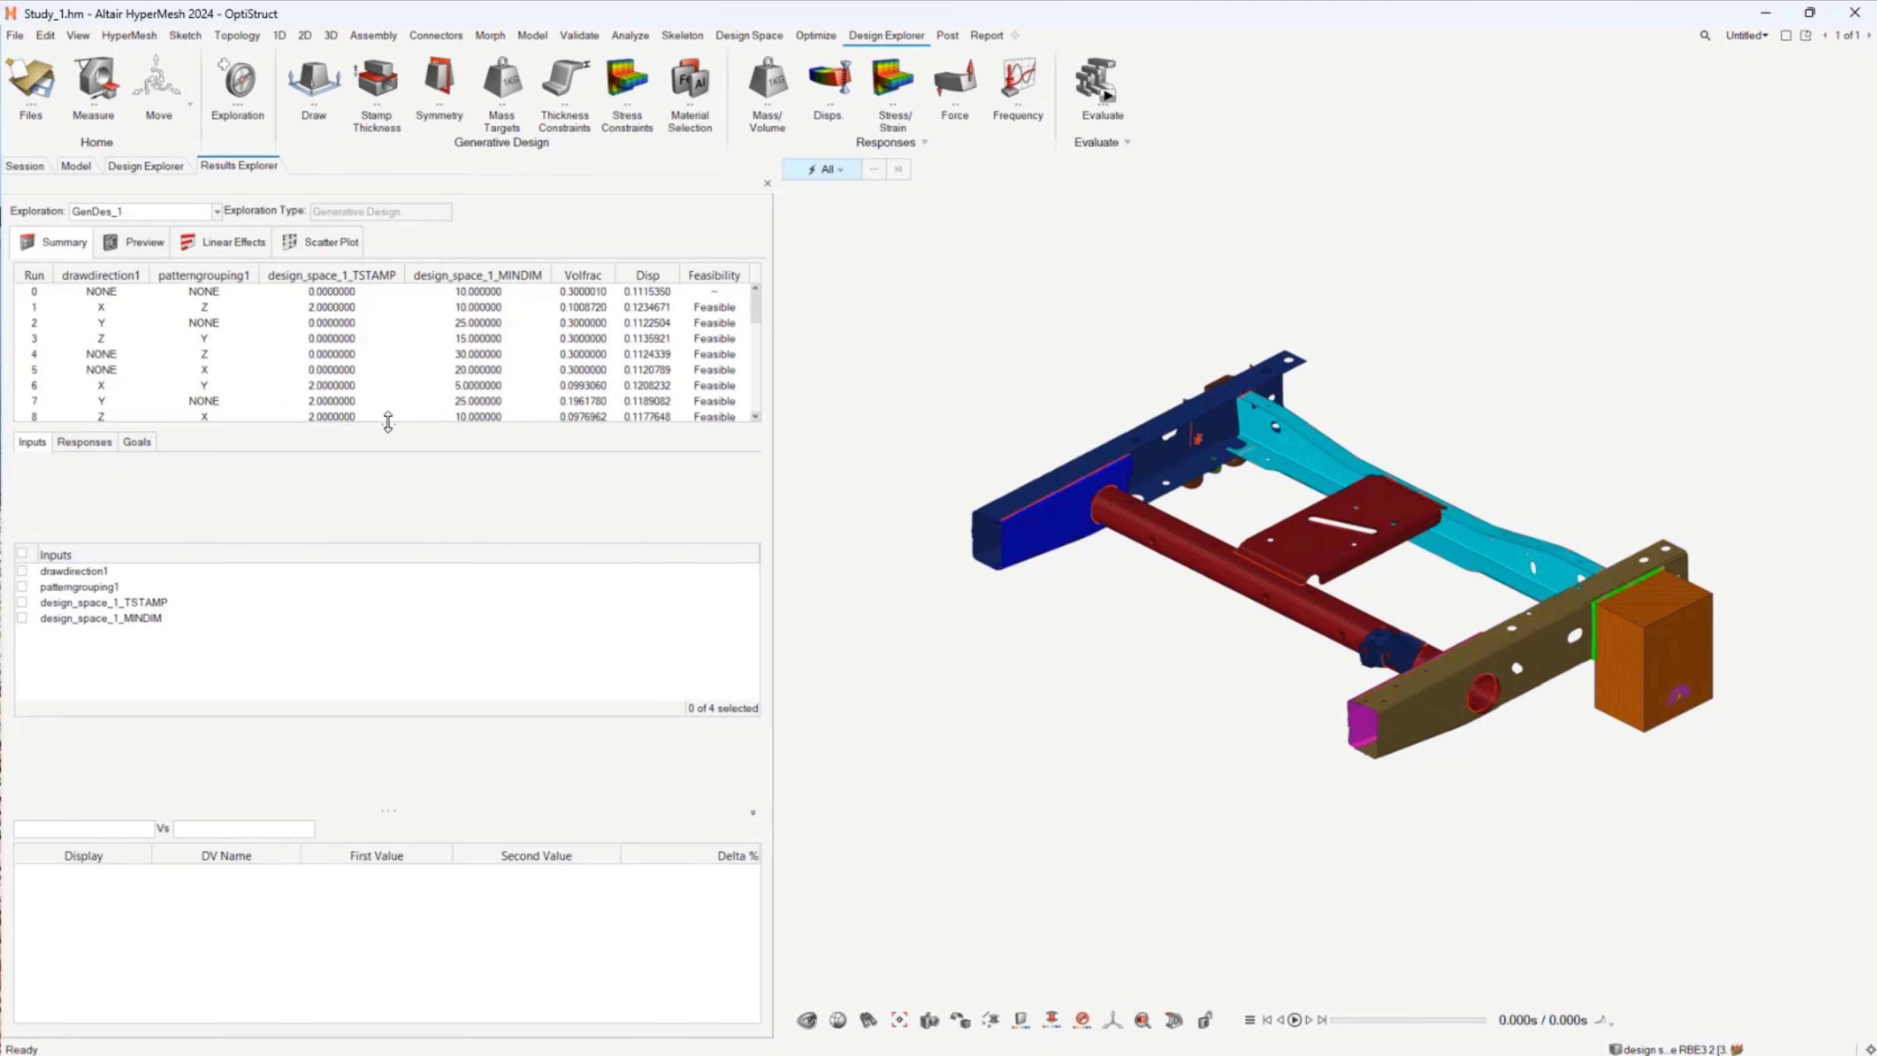
drag(388, 421, 409, 610)
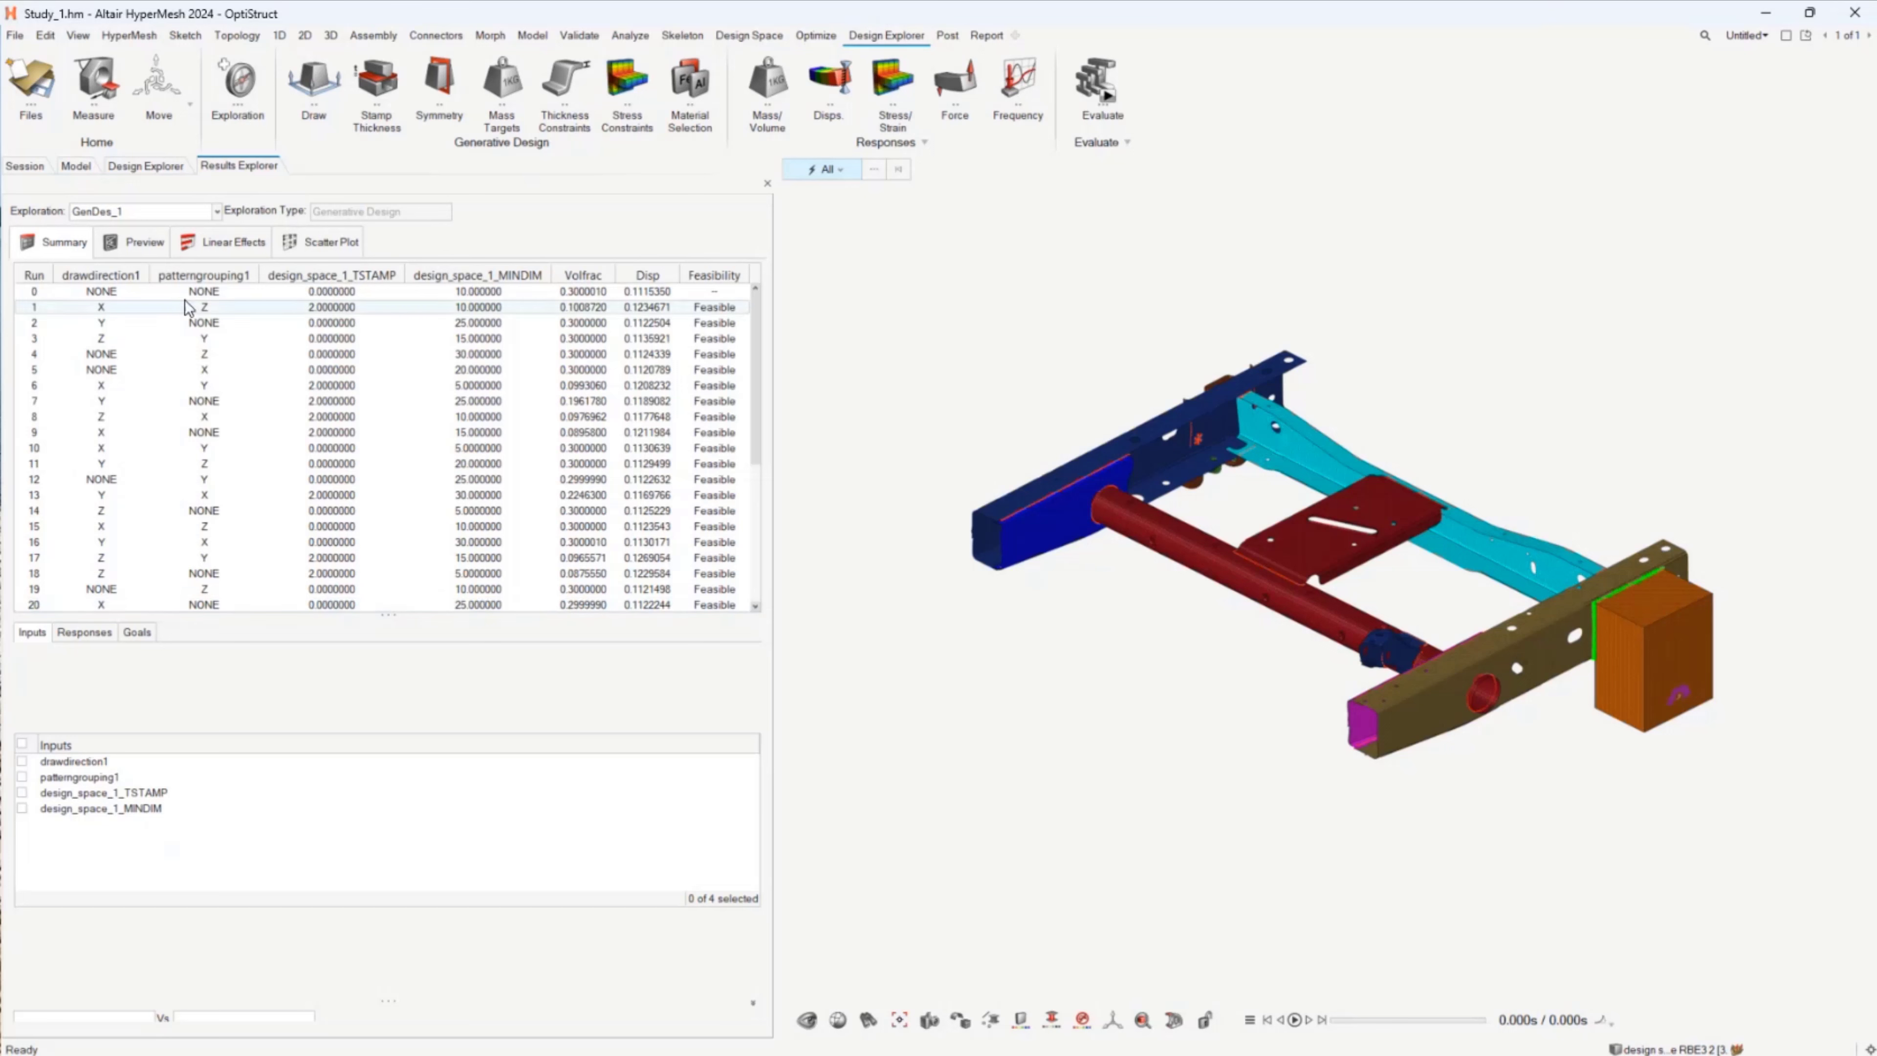
Step: Preview the shape of run 5 from the run summary and load its element density results beside the model
mouse_move(189, 303)
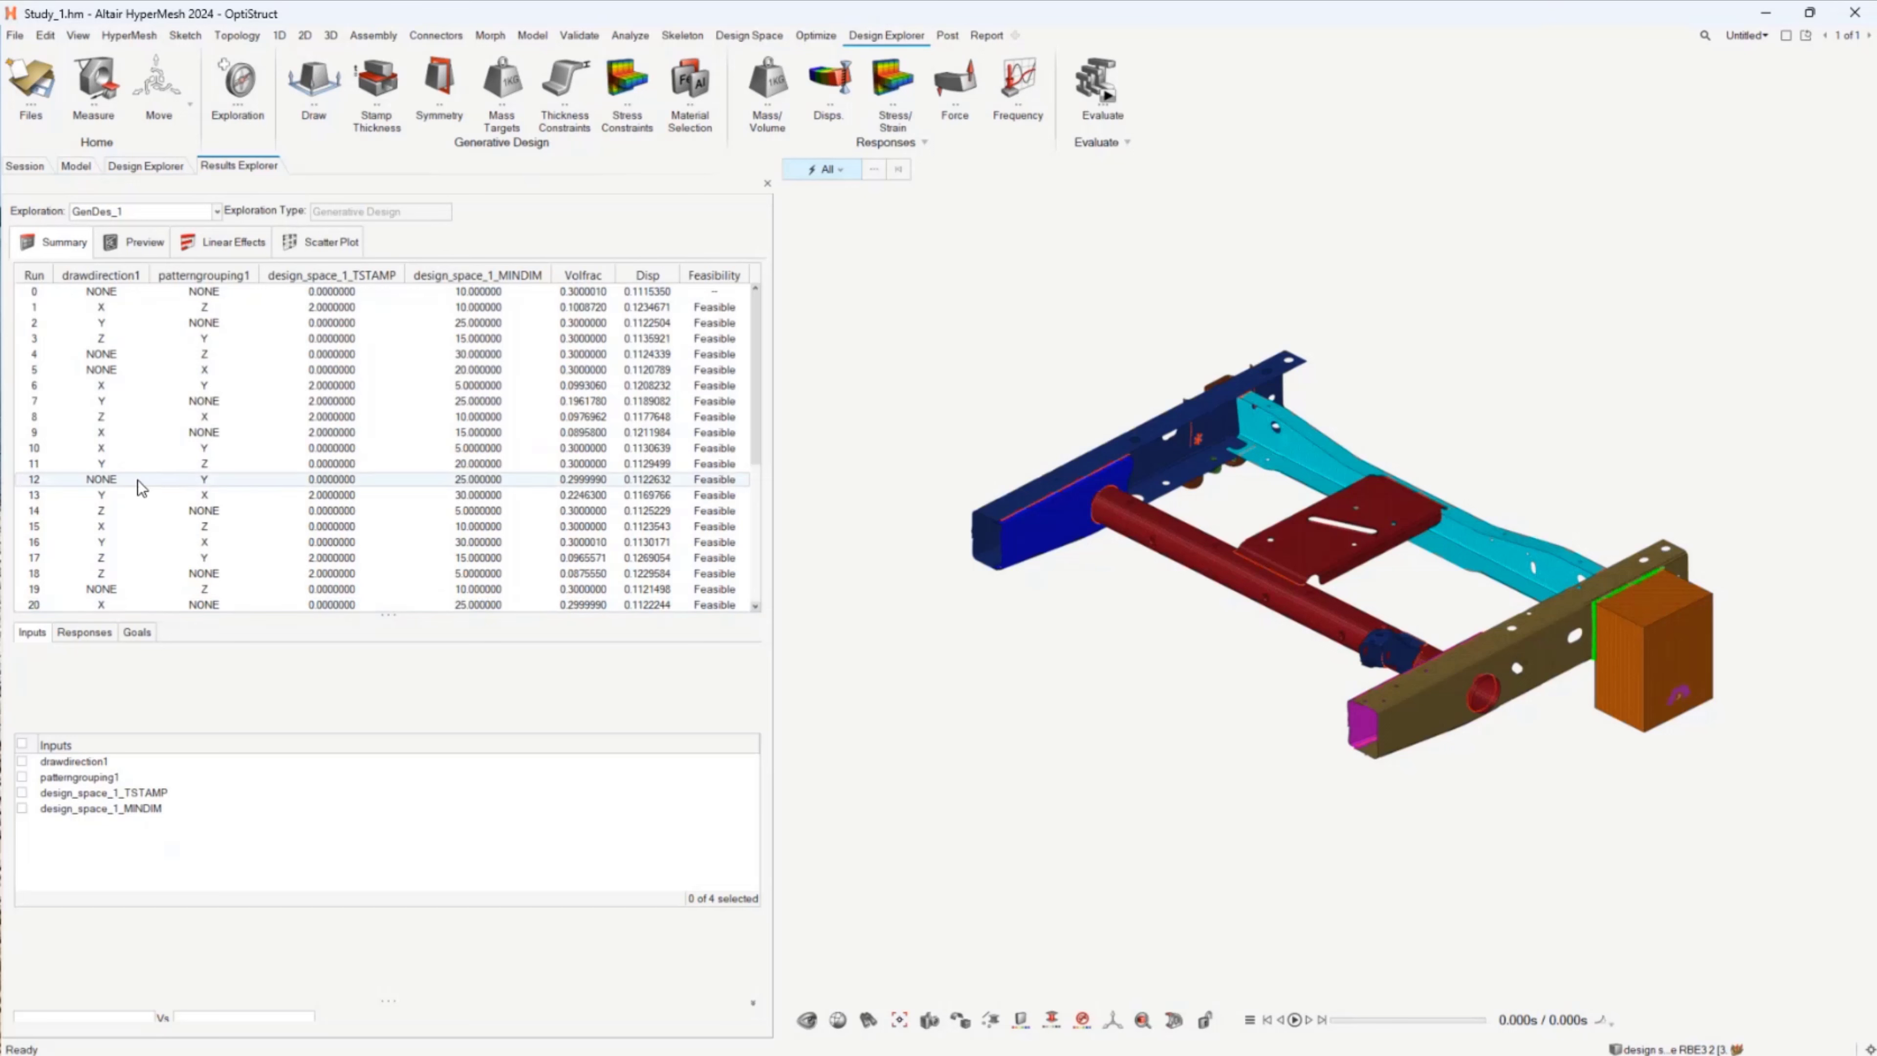
mouse_move(140, 486)
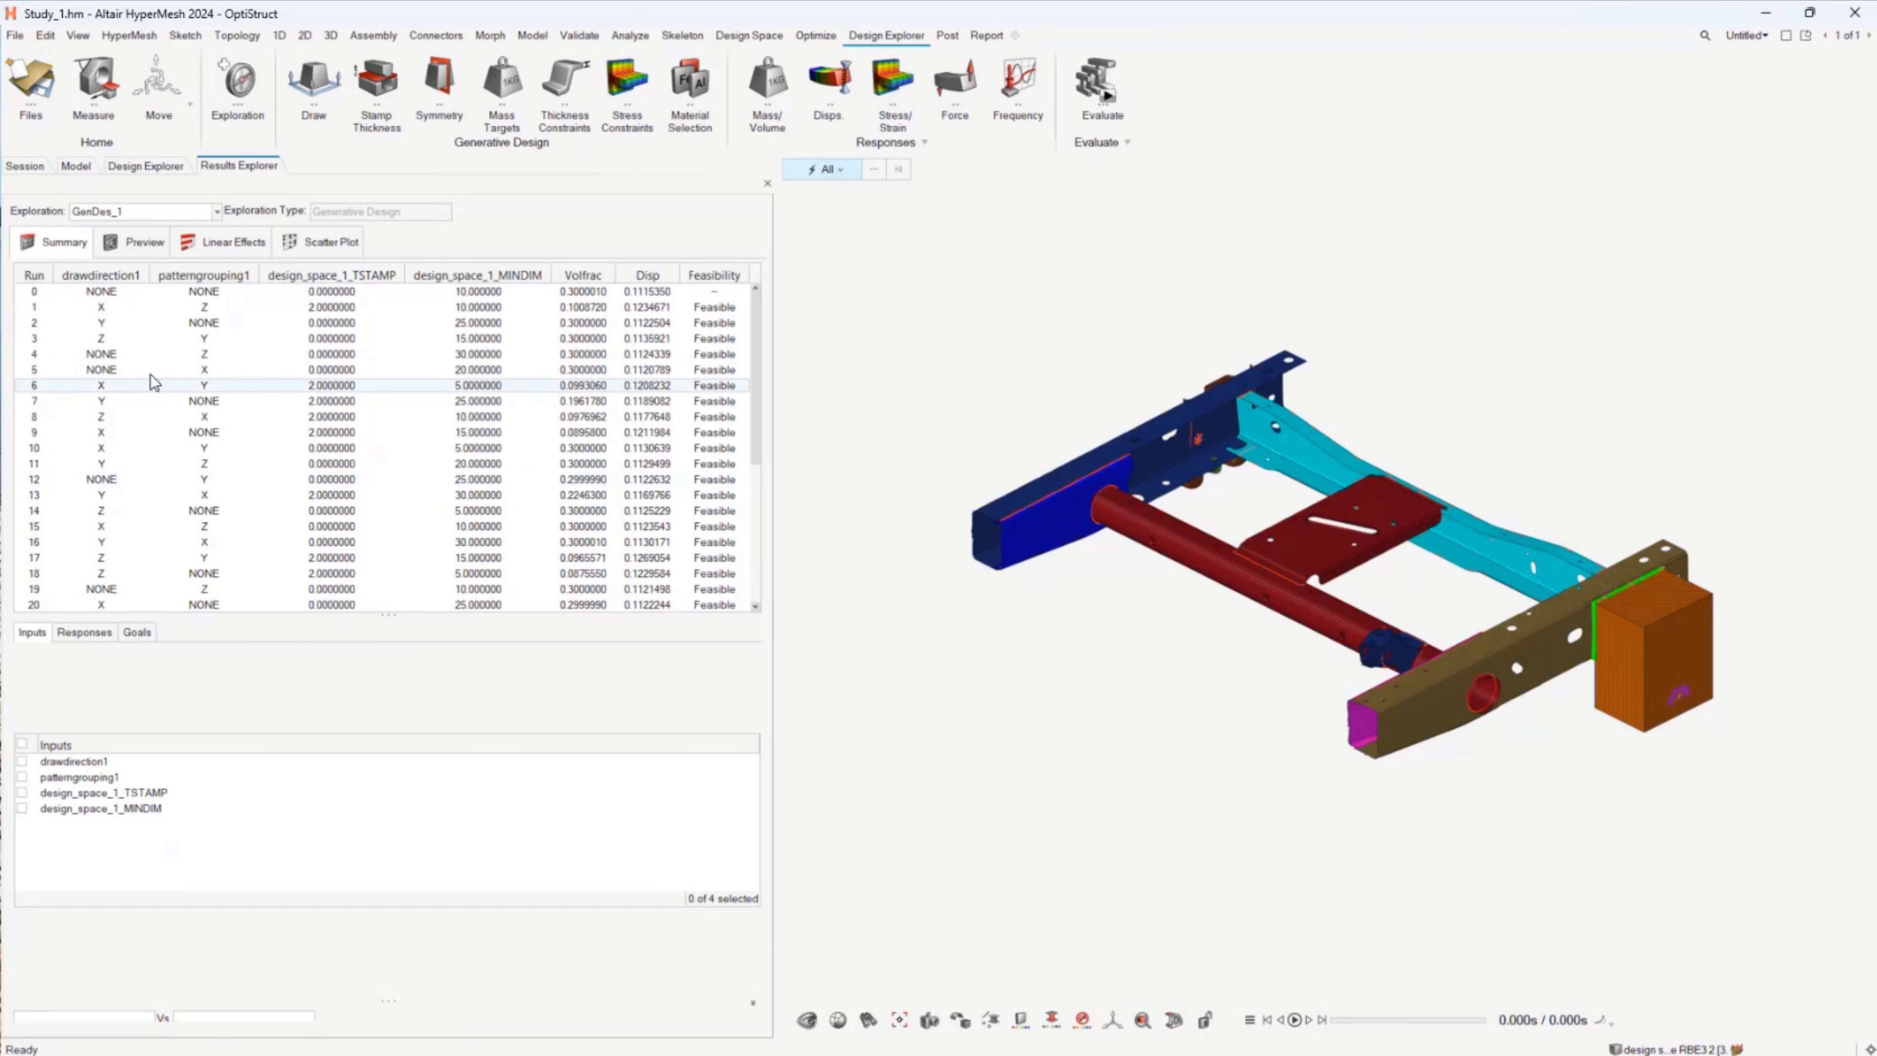
mouse_move(149, 365)
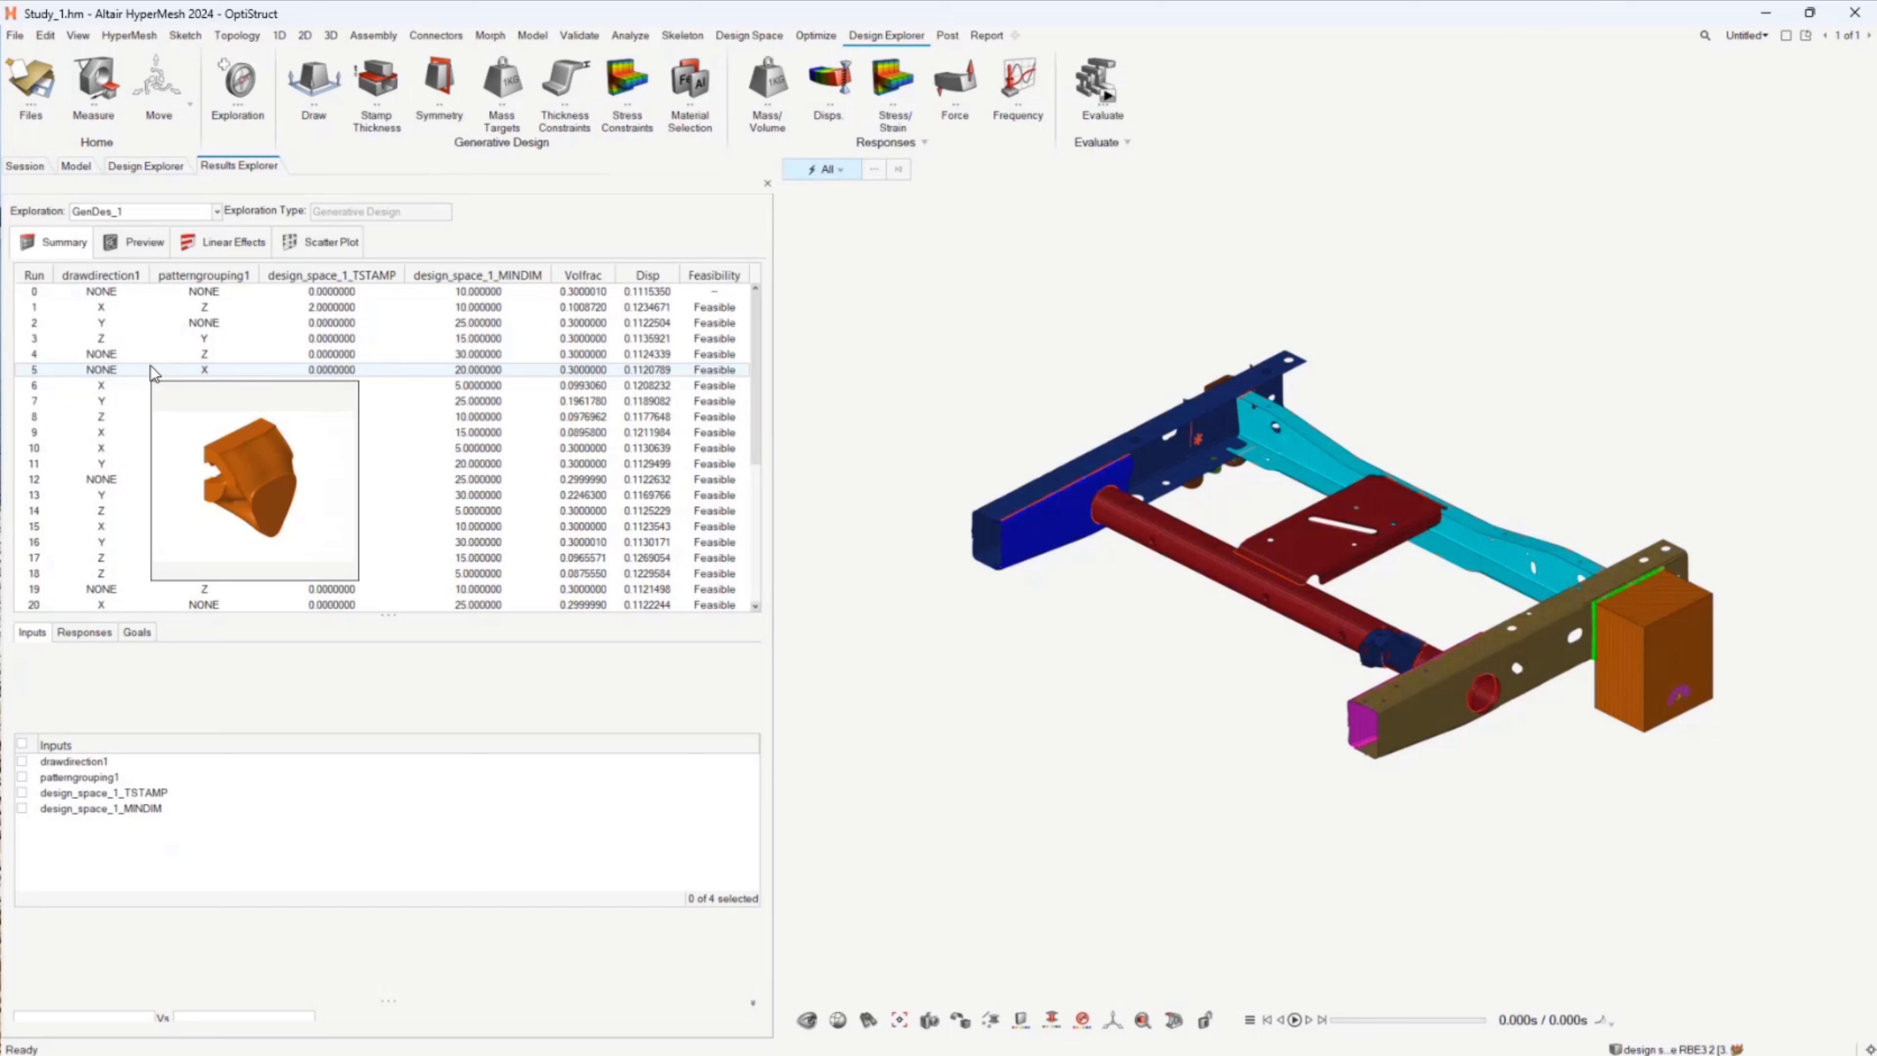
right_click(150, 370)
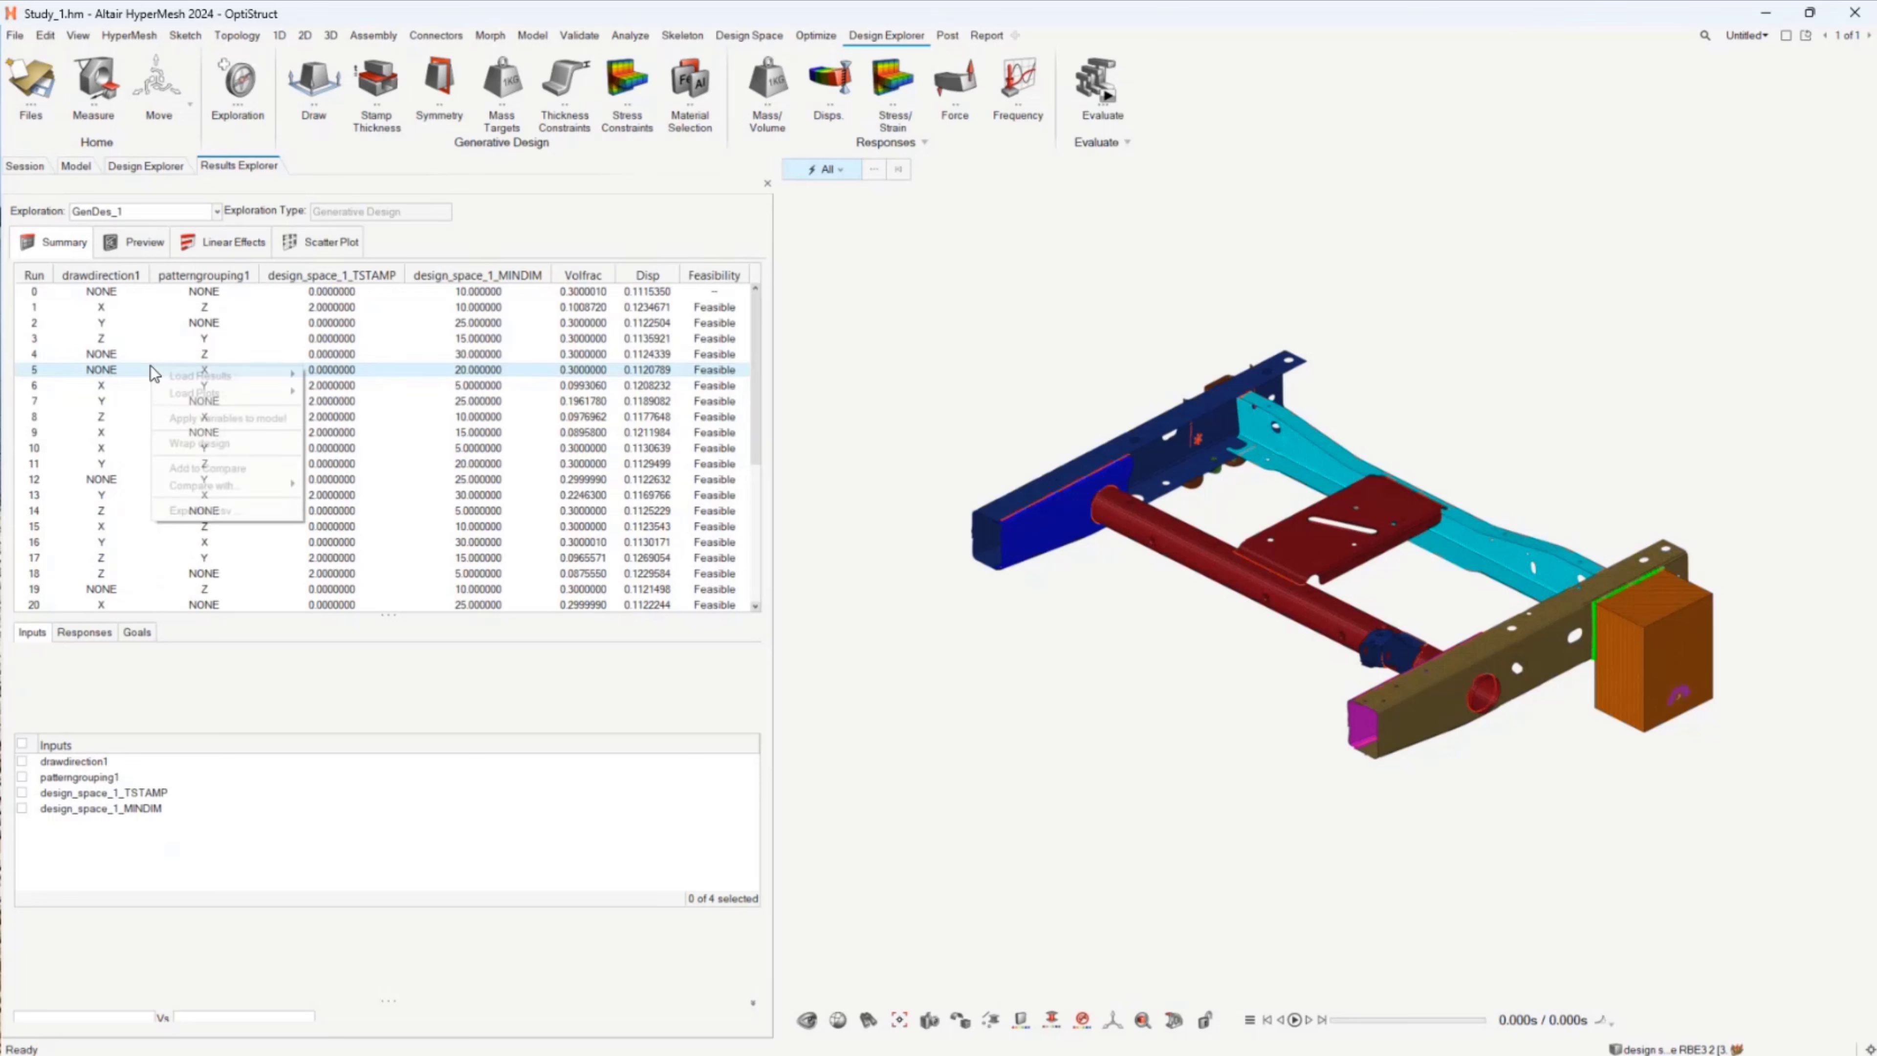
mouse_move(221, 380)
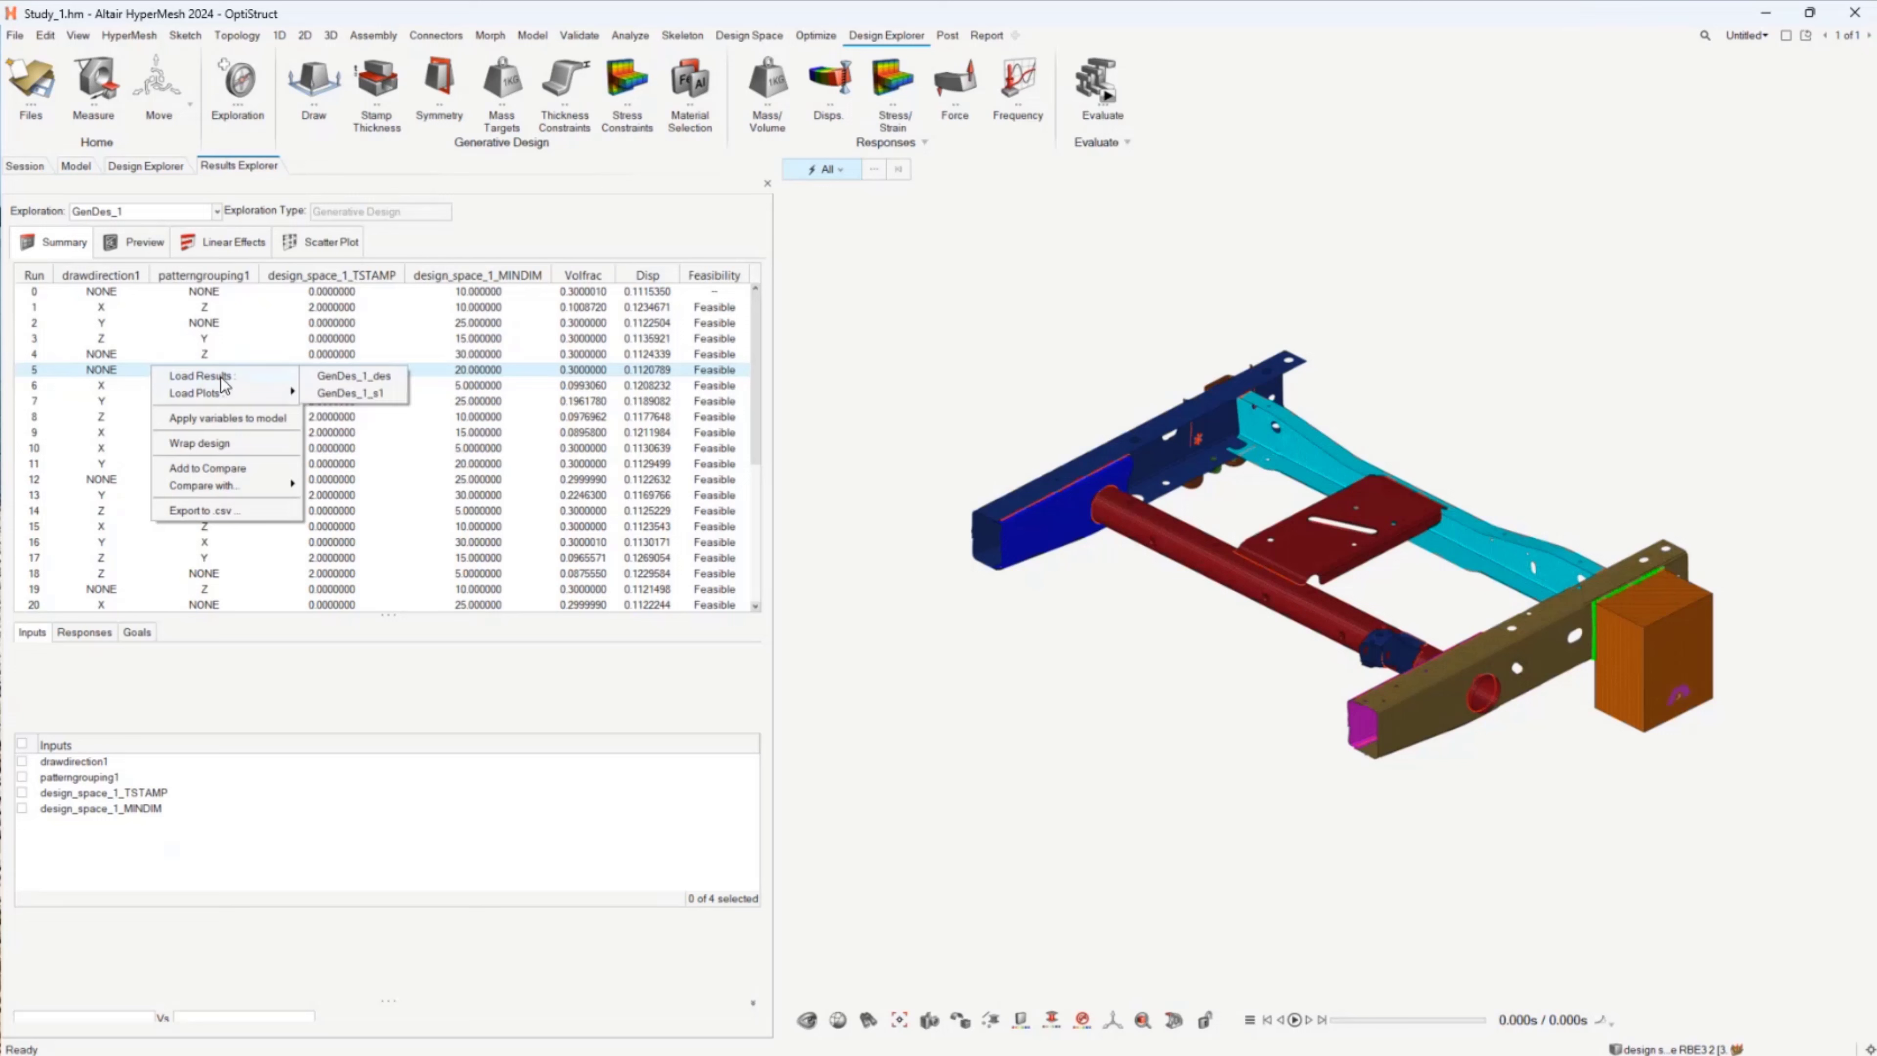
click(339, 392)
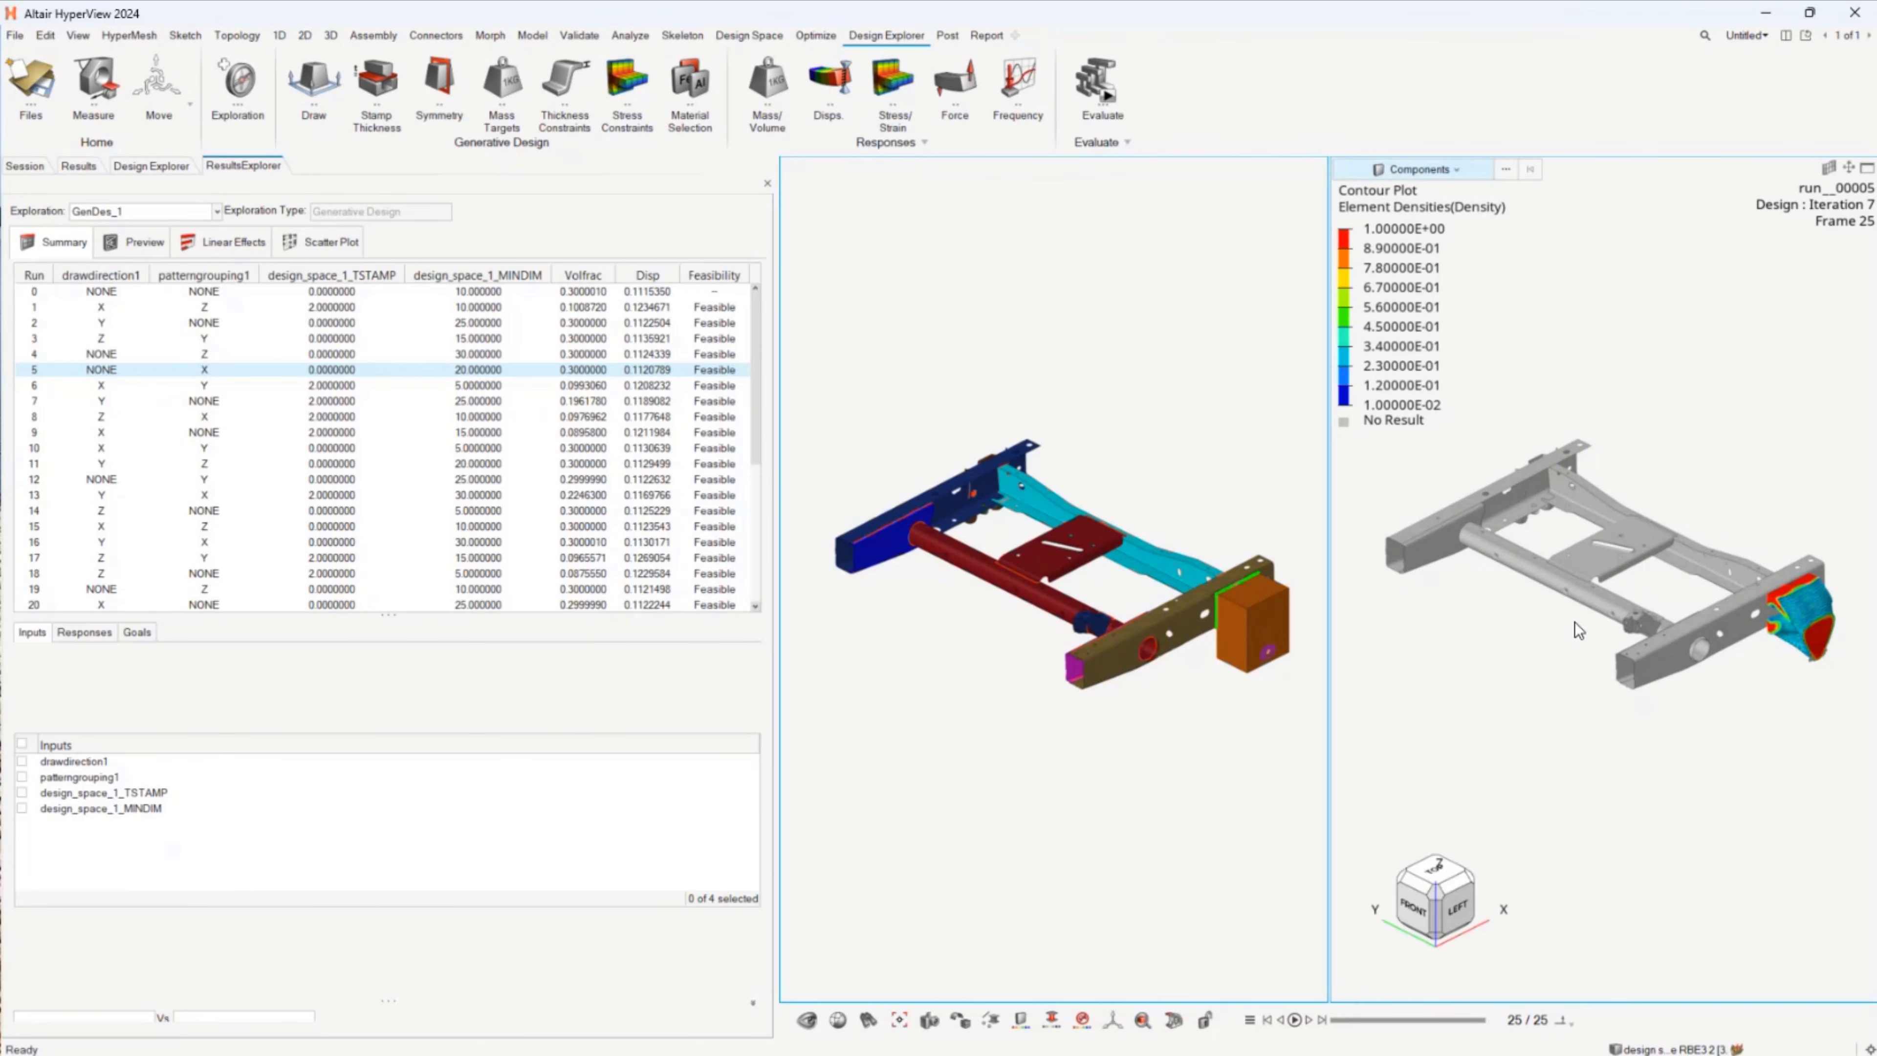
Step: Show the bracket's element densities as an iso plot and raise the density threshold to about 0.70
scroll(1597, 612, up, 3)
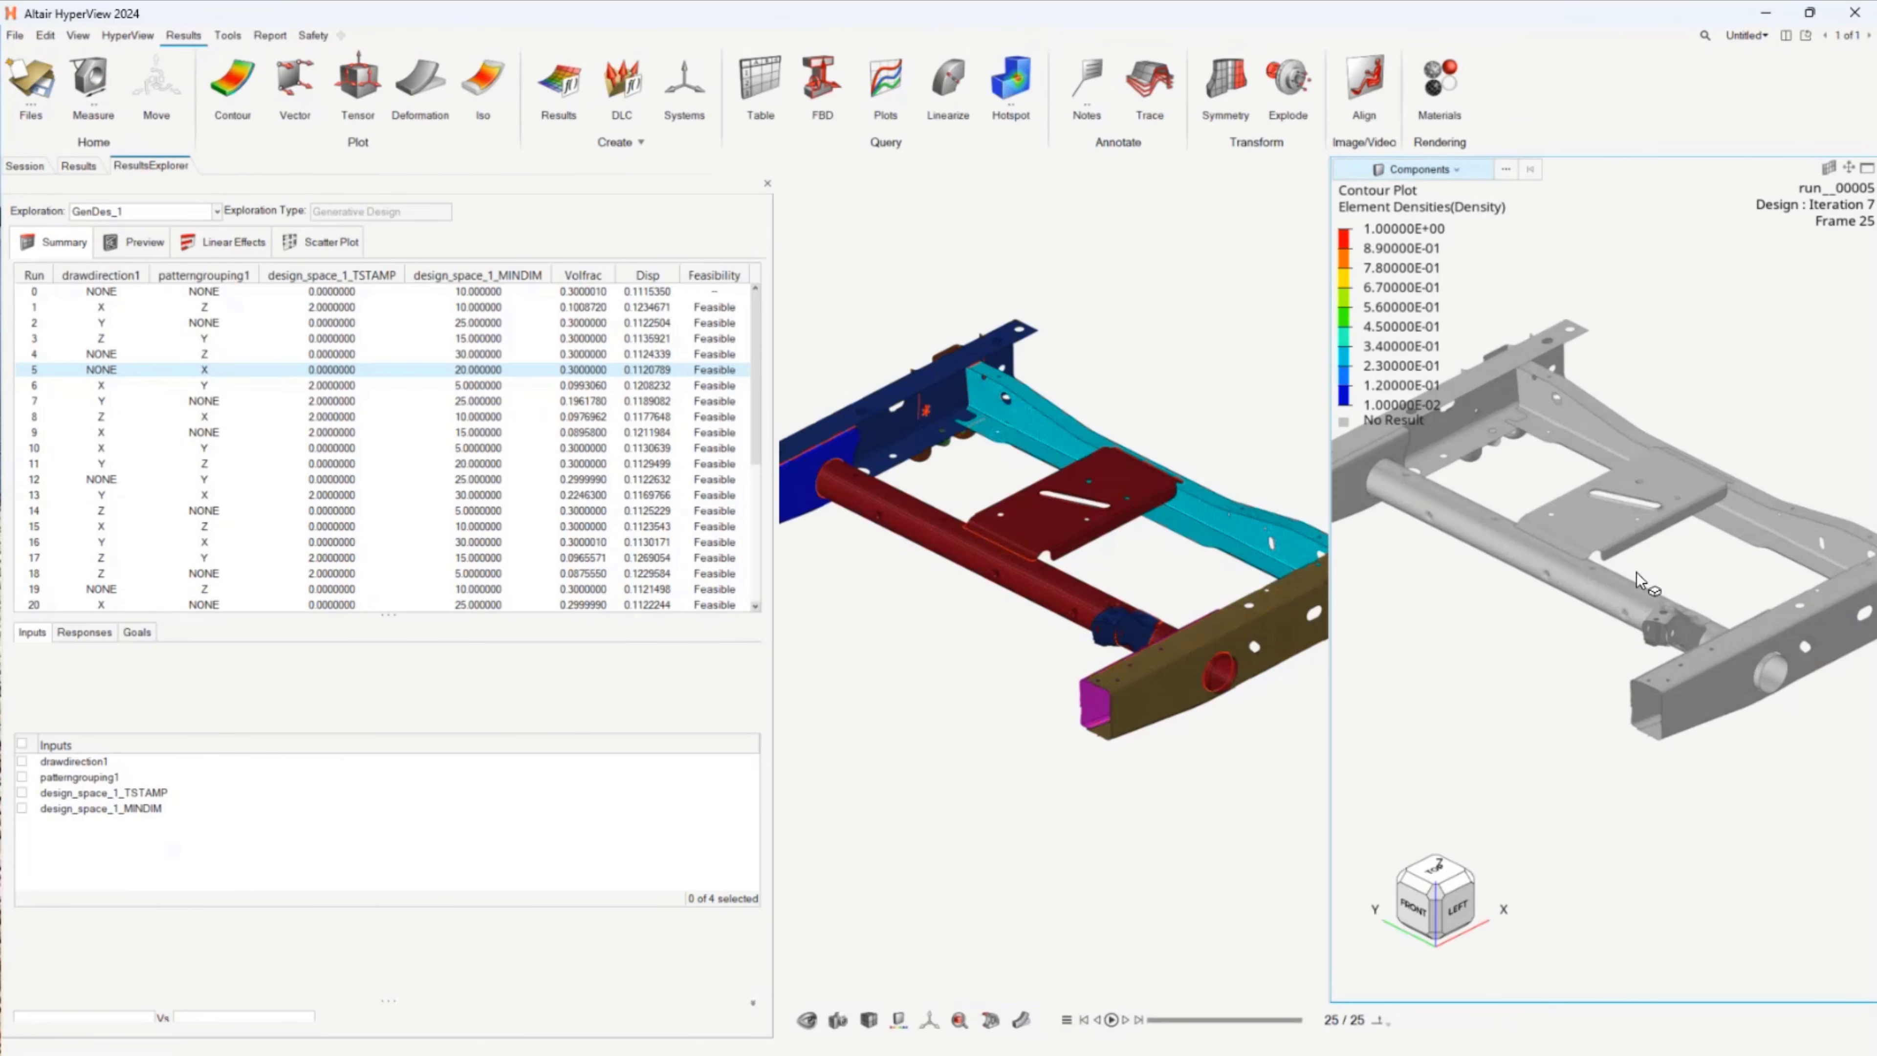
scroll(1685, 527, up, 3)
scroll(1448, 469, up, 3)
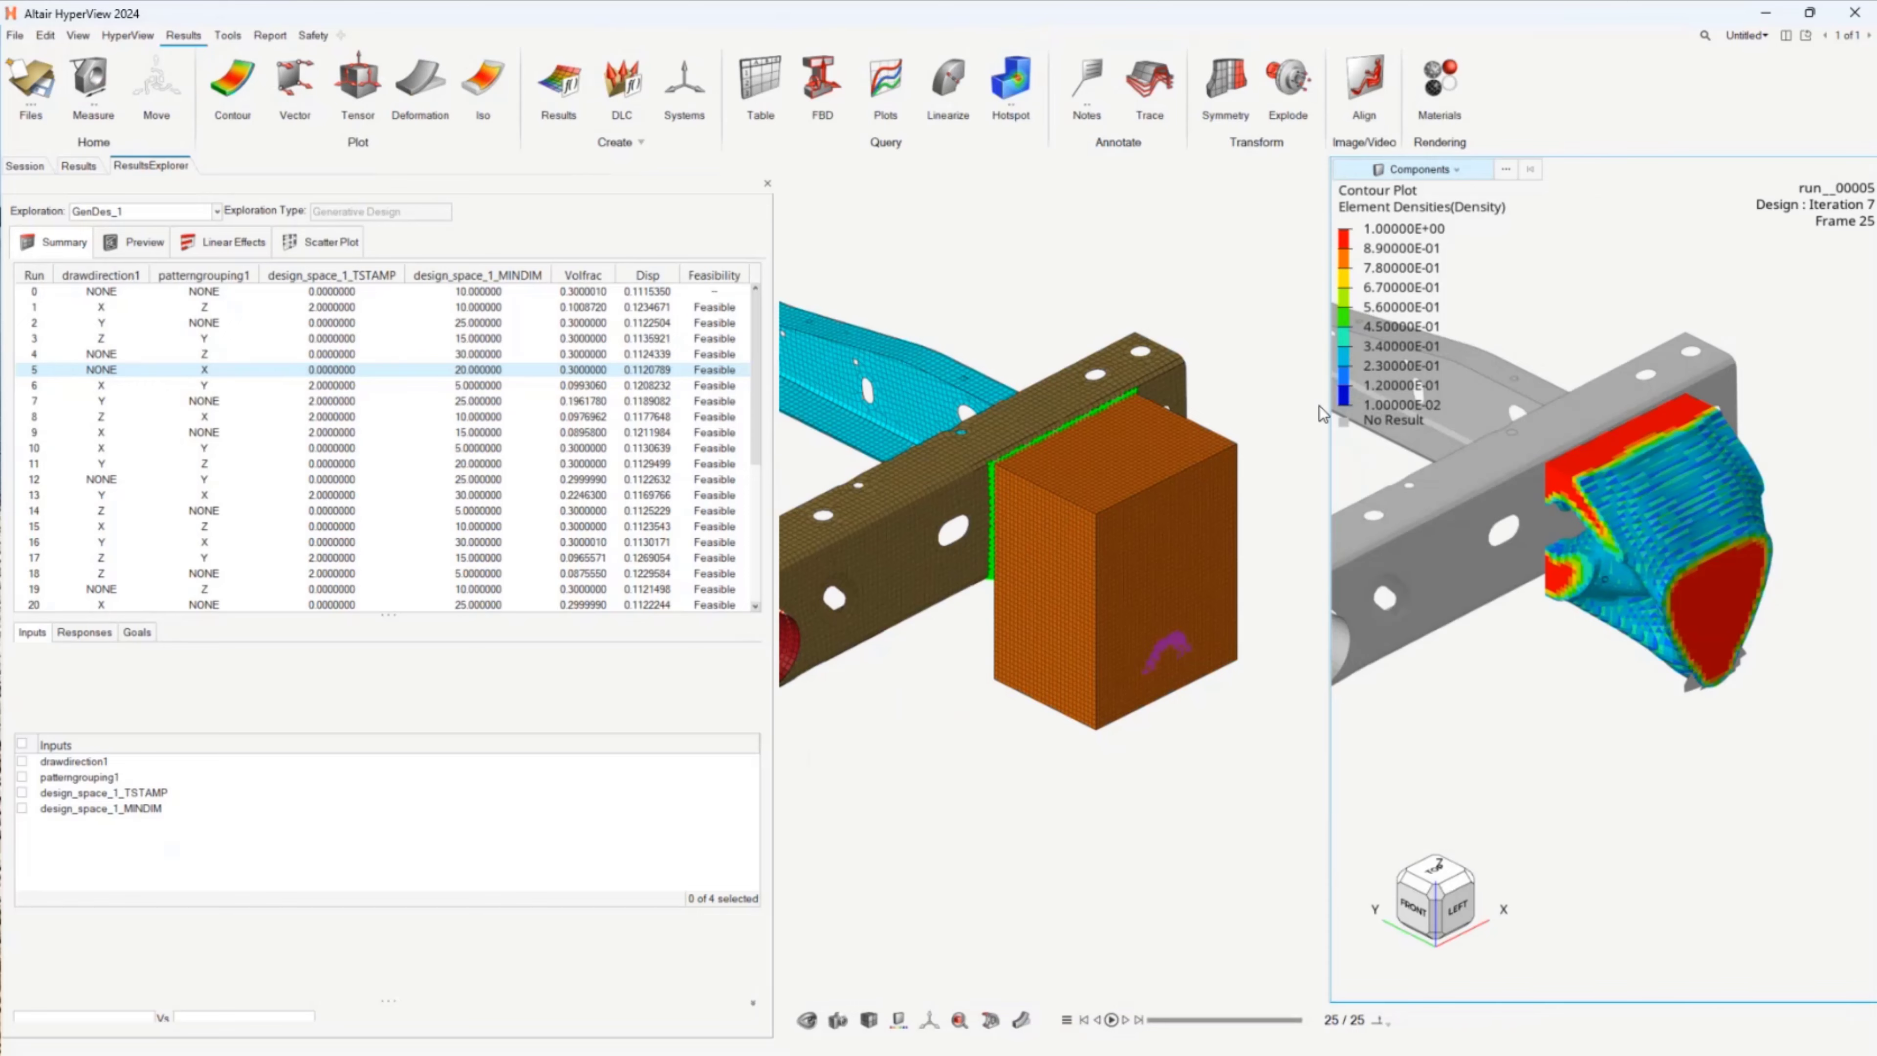
click(482, 80)
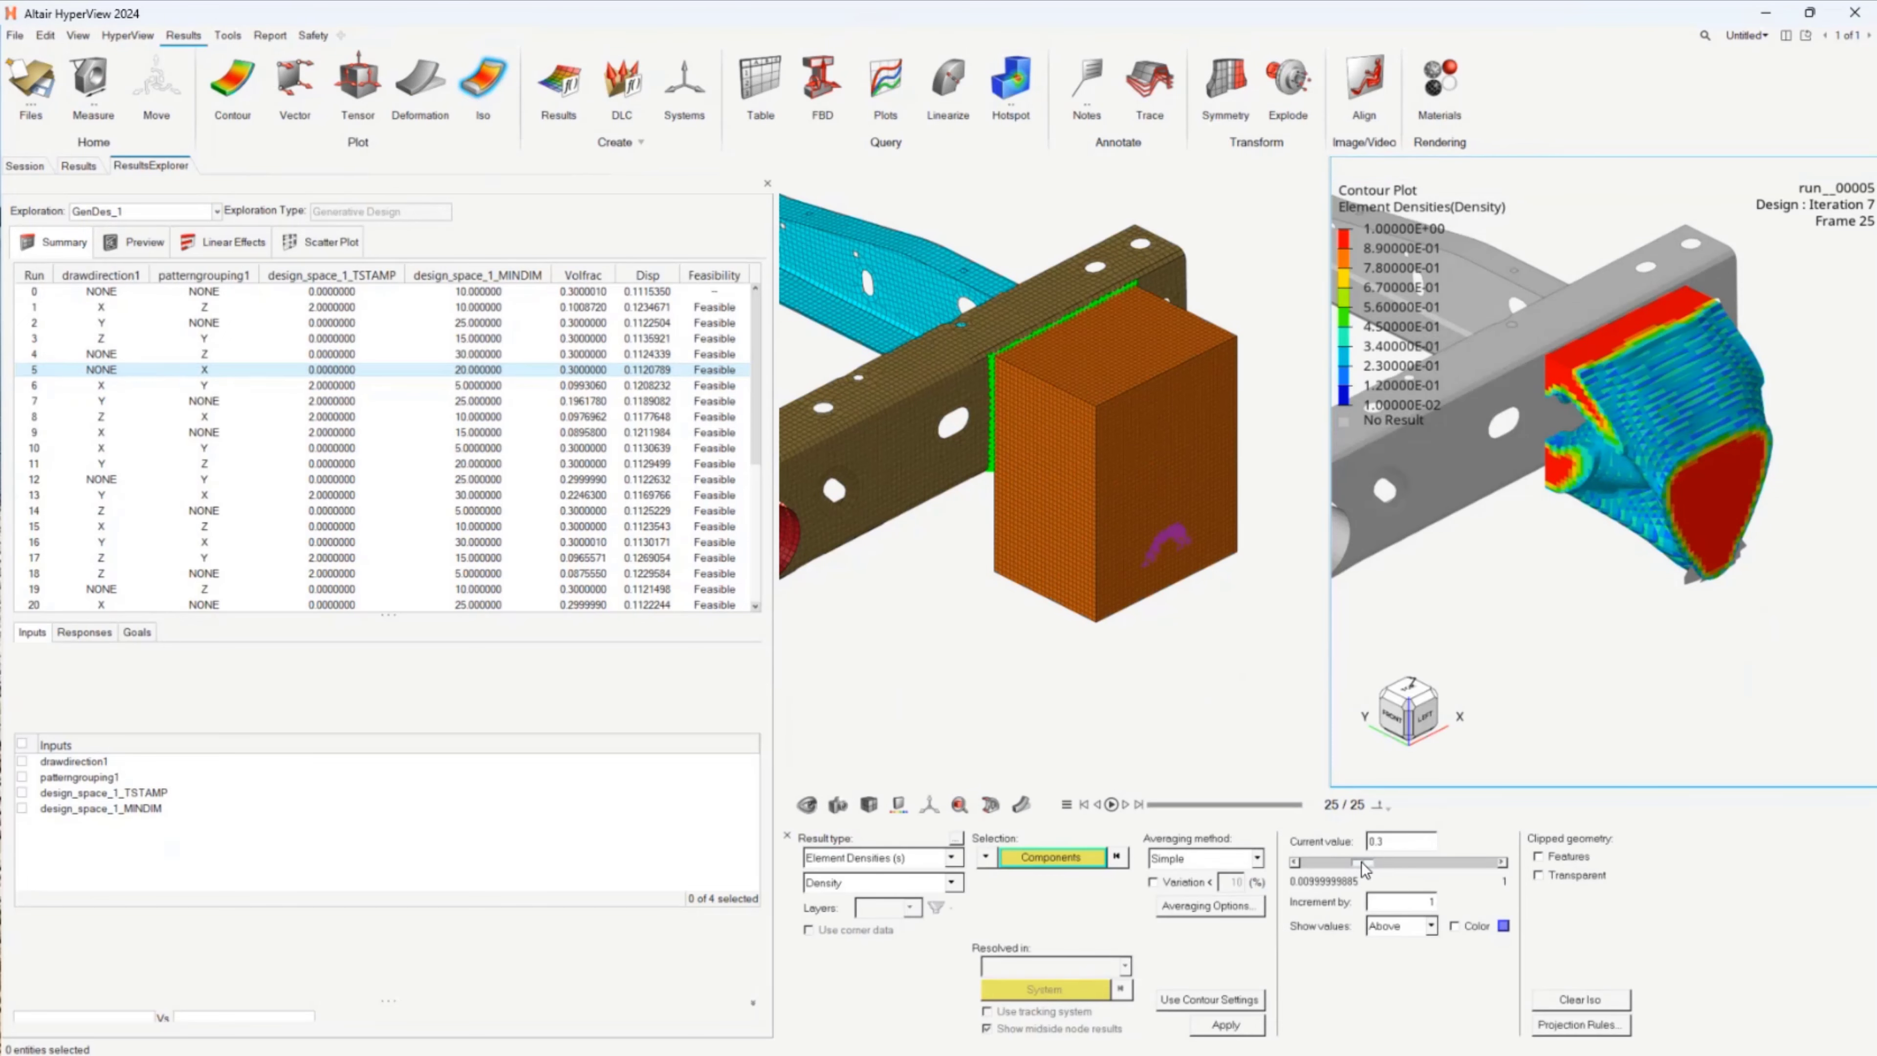
drag(1361, 861, 1433, 864)
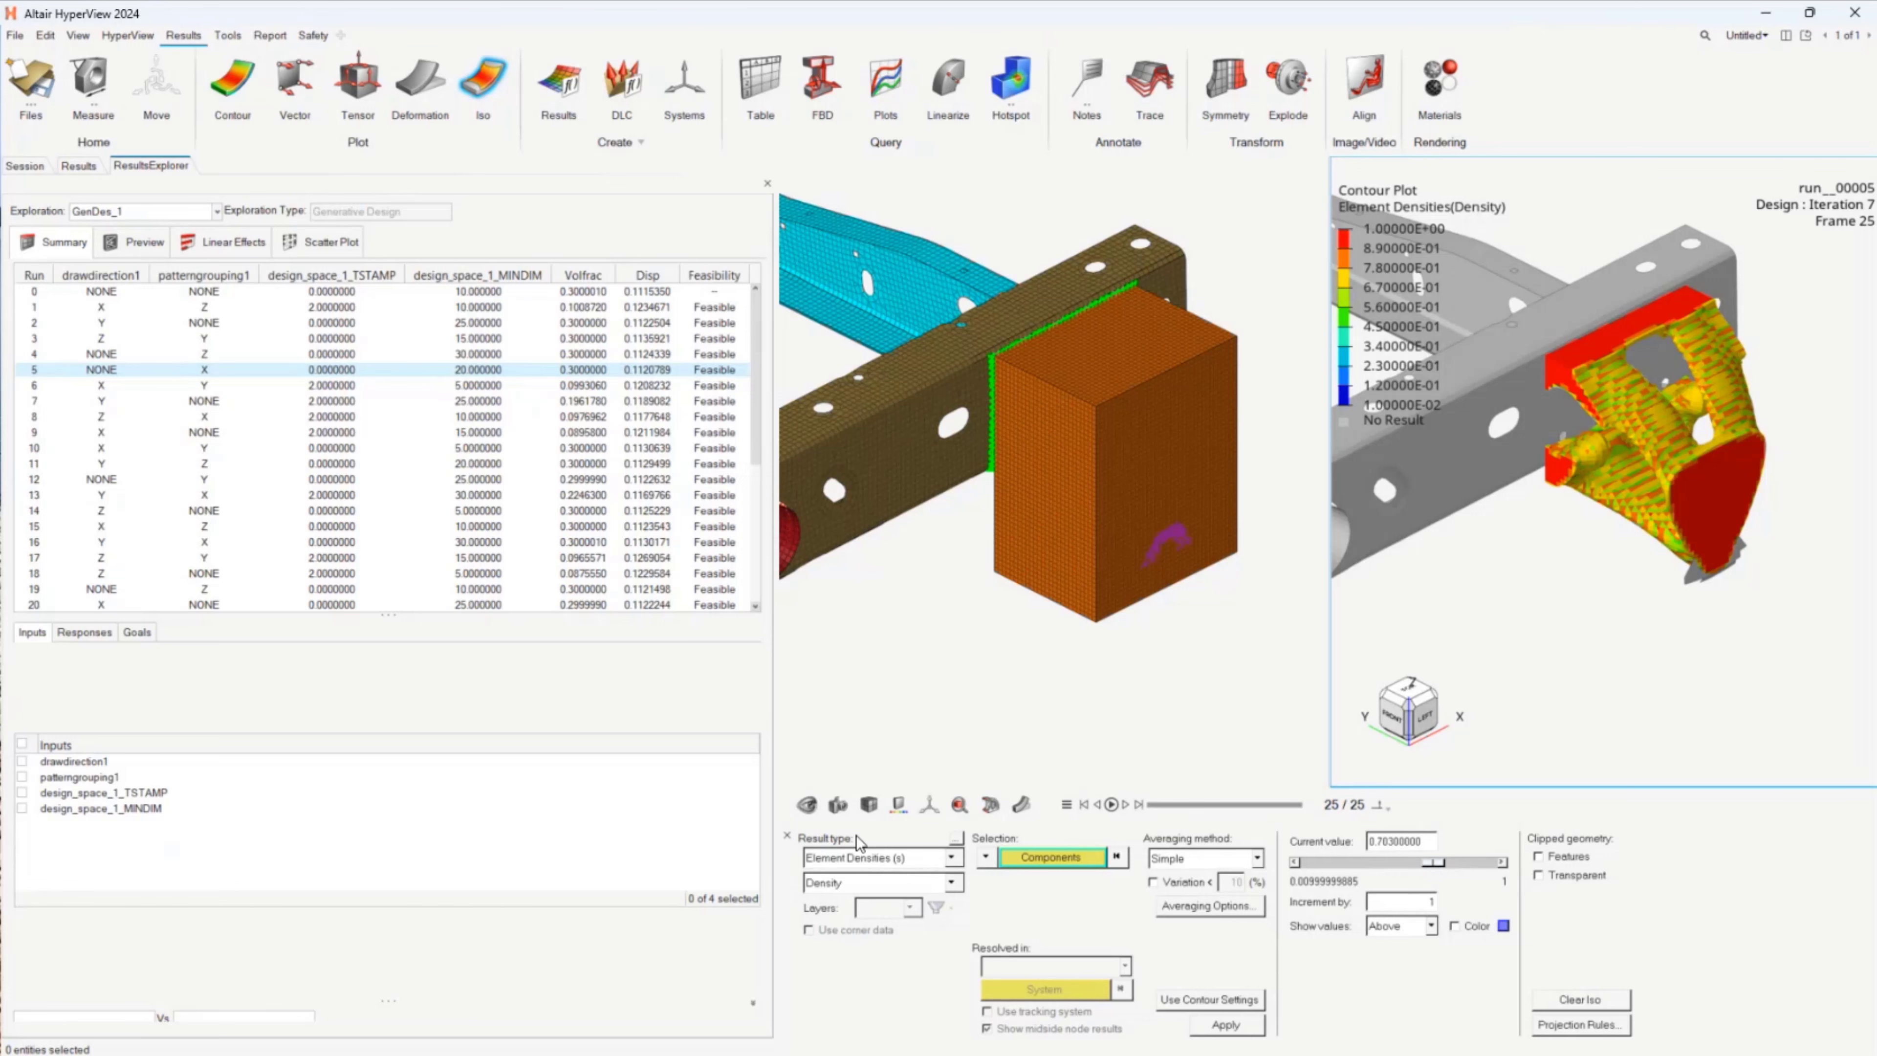
click(788, 838)
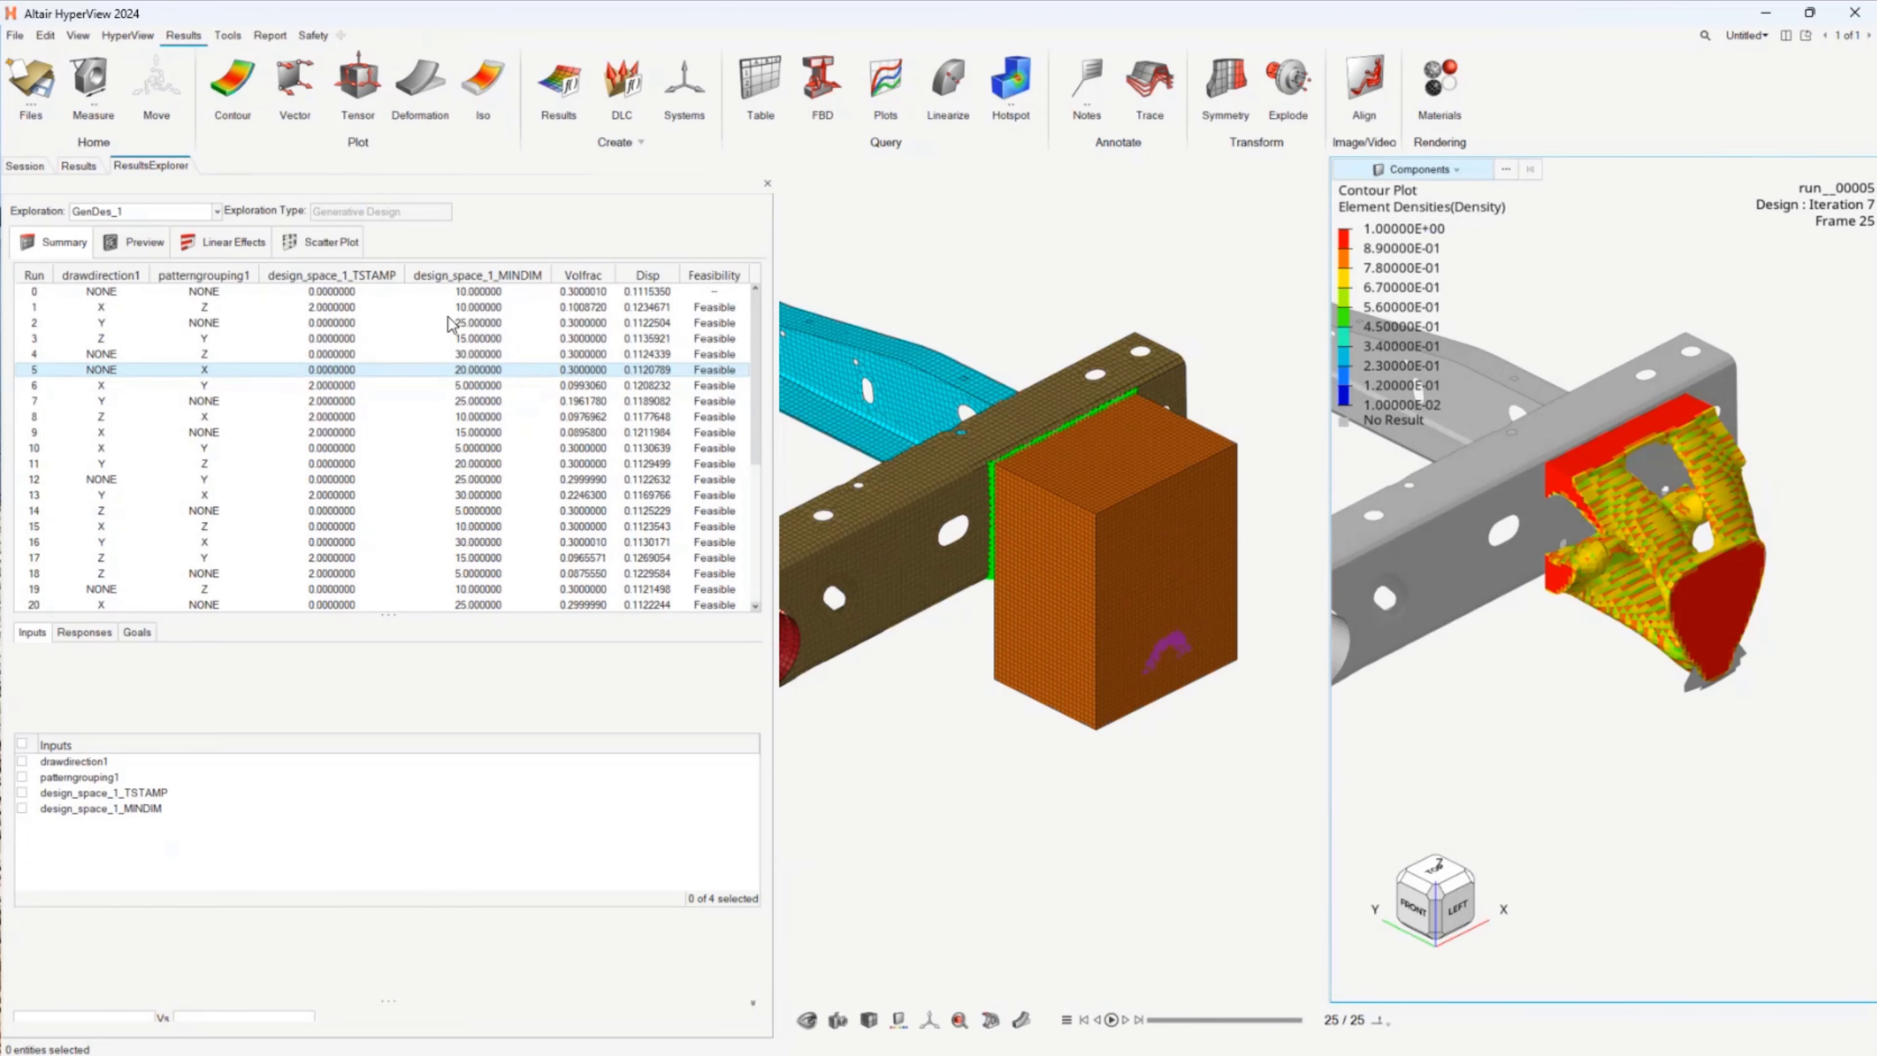
Step: Display the concept thumbnails of all feasible runs in a widened view and look through them
click(151, 243)
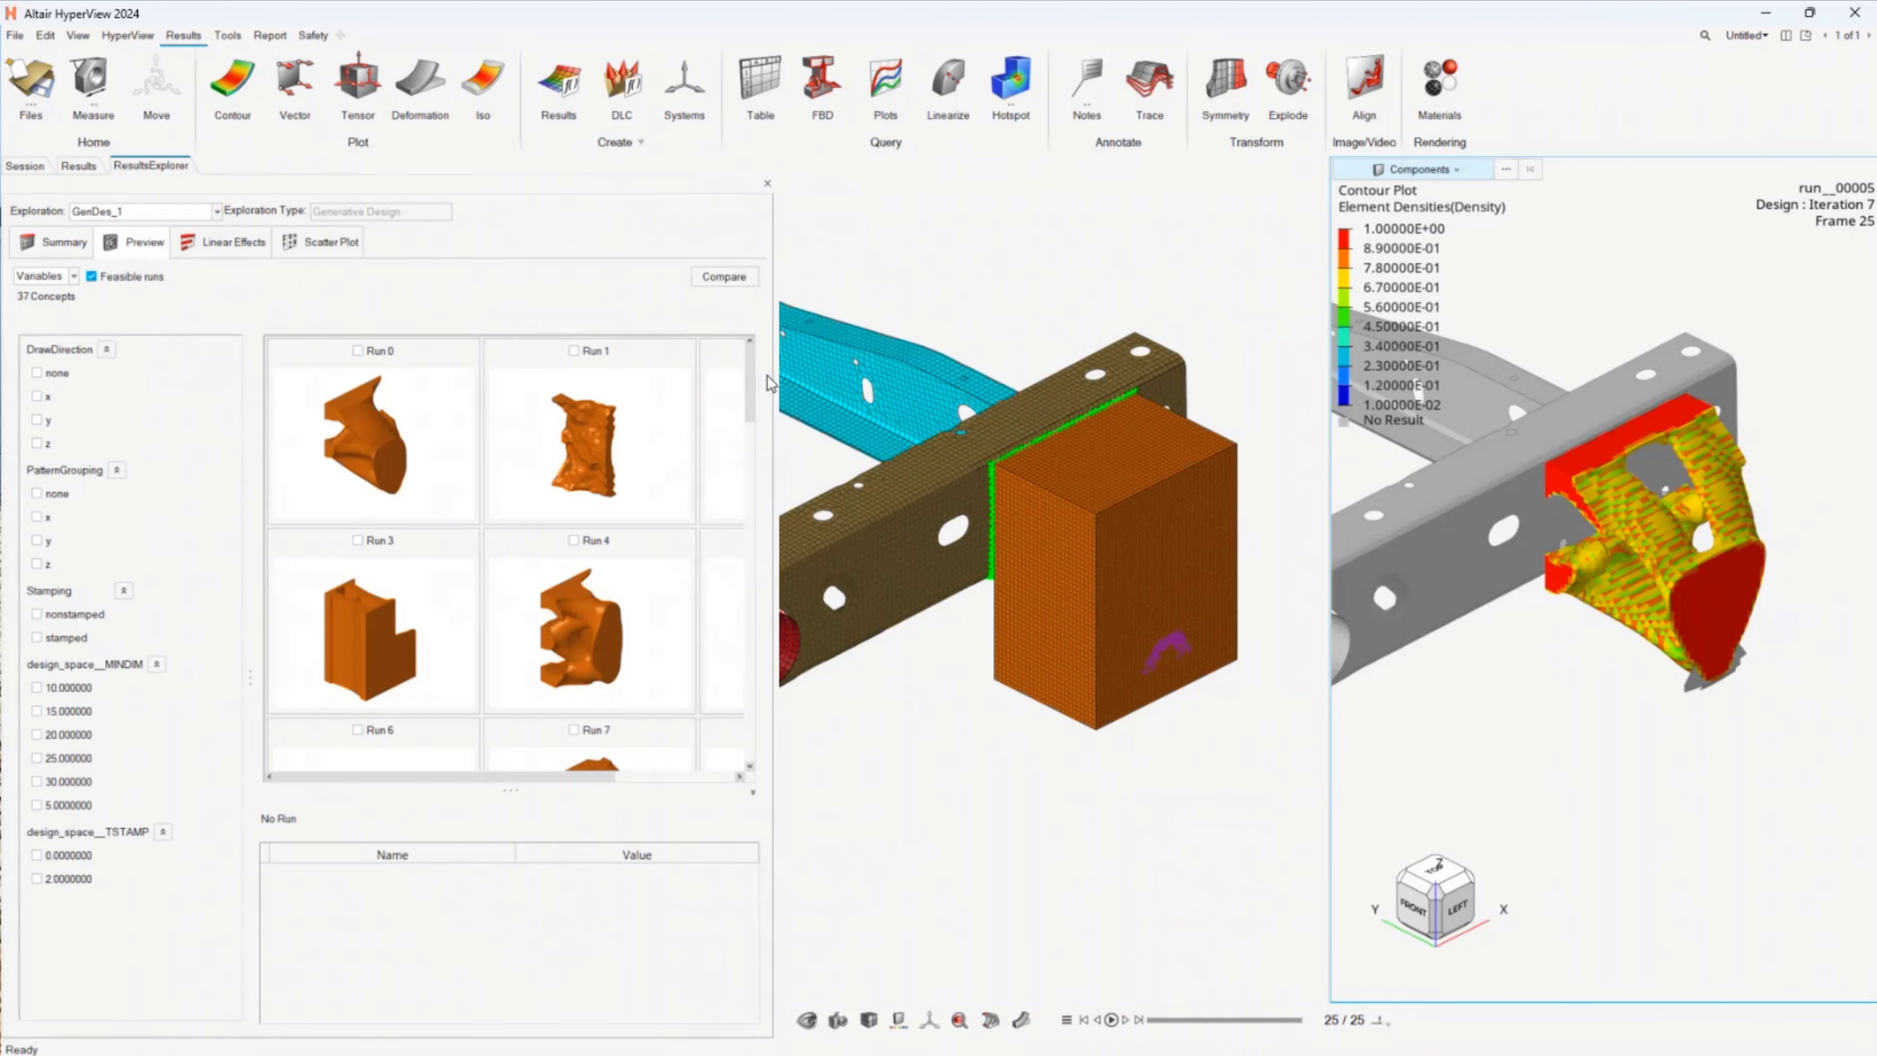
drag(773, 376, 986, 373)
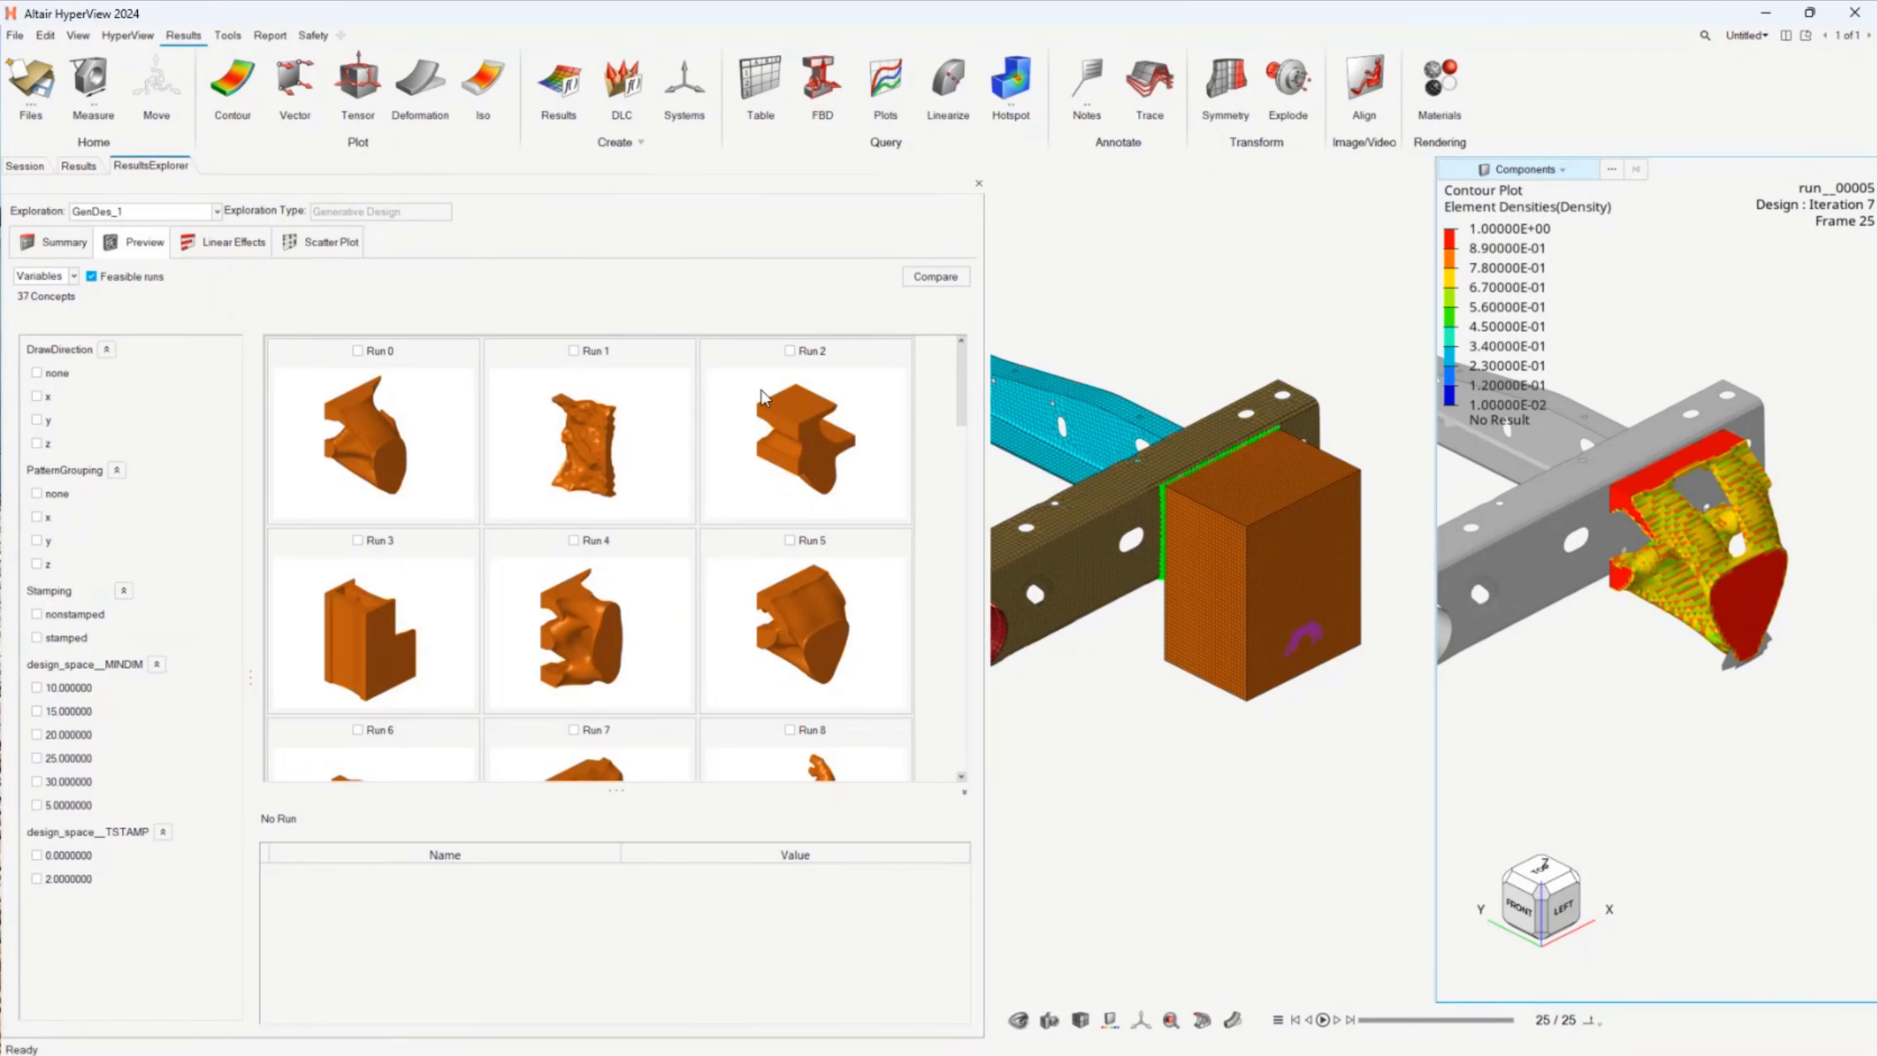
drag(958, 370, 960, 717)
drag(950, 762, 1004, 328)
Step: Filter the previewed concepts to the draw directions none, x and y
click(39, 374)
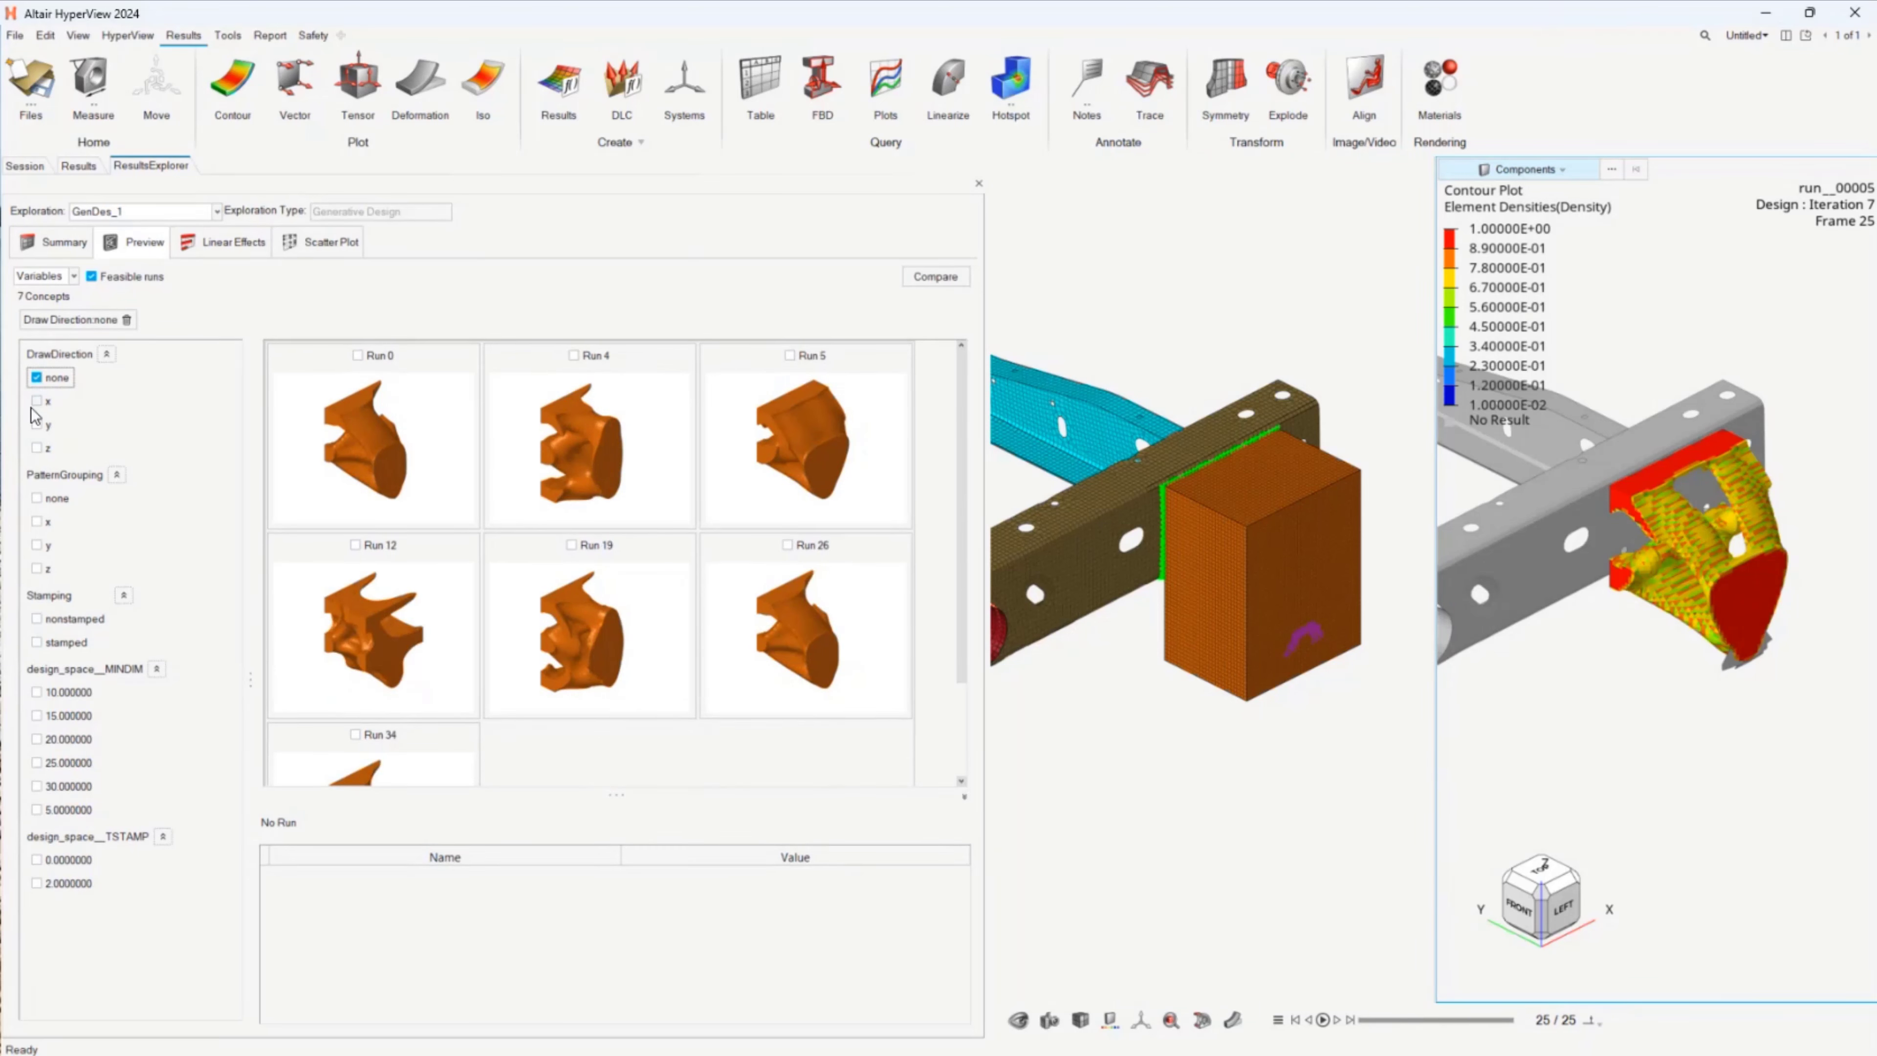
click(37, 401)
click(37, 424)
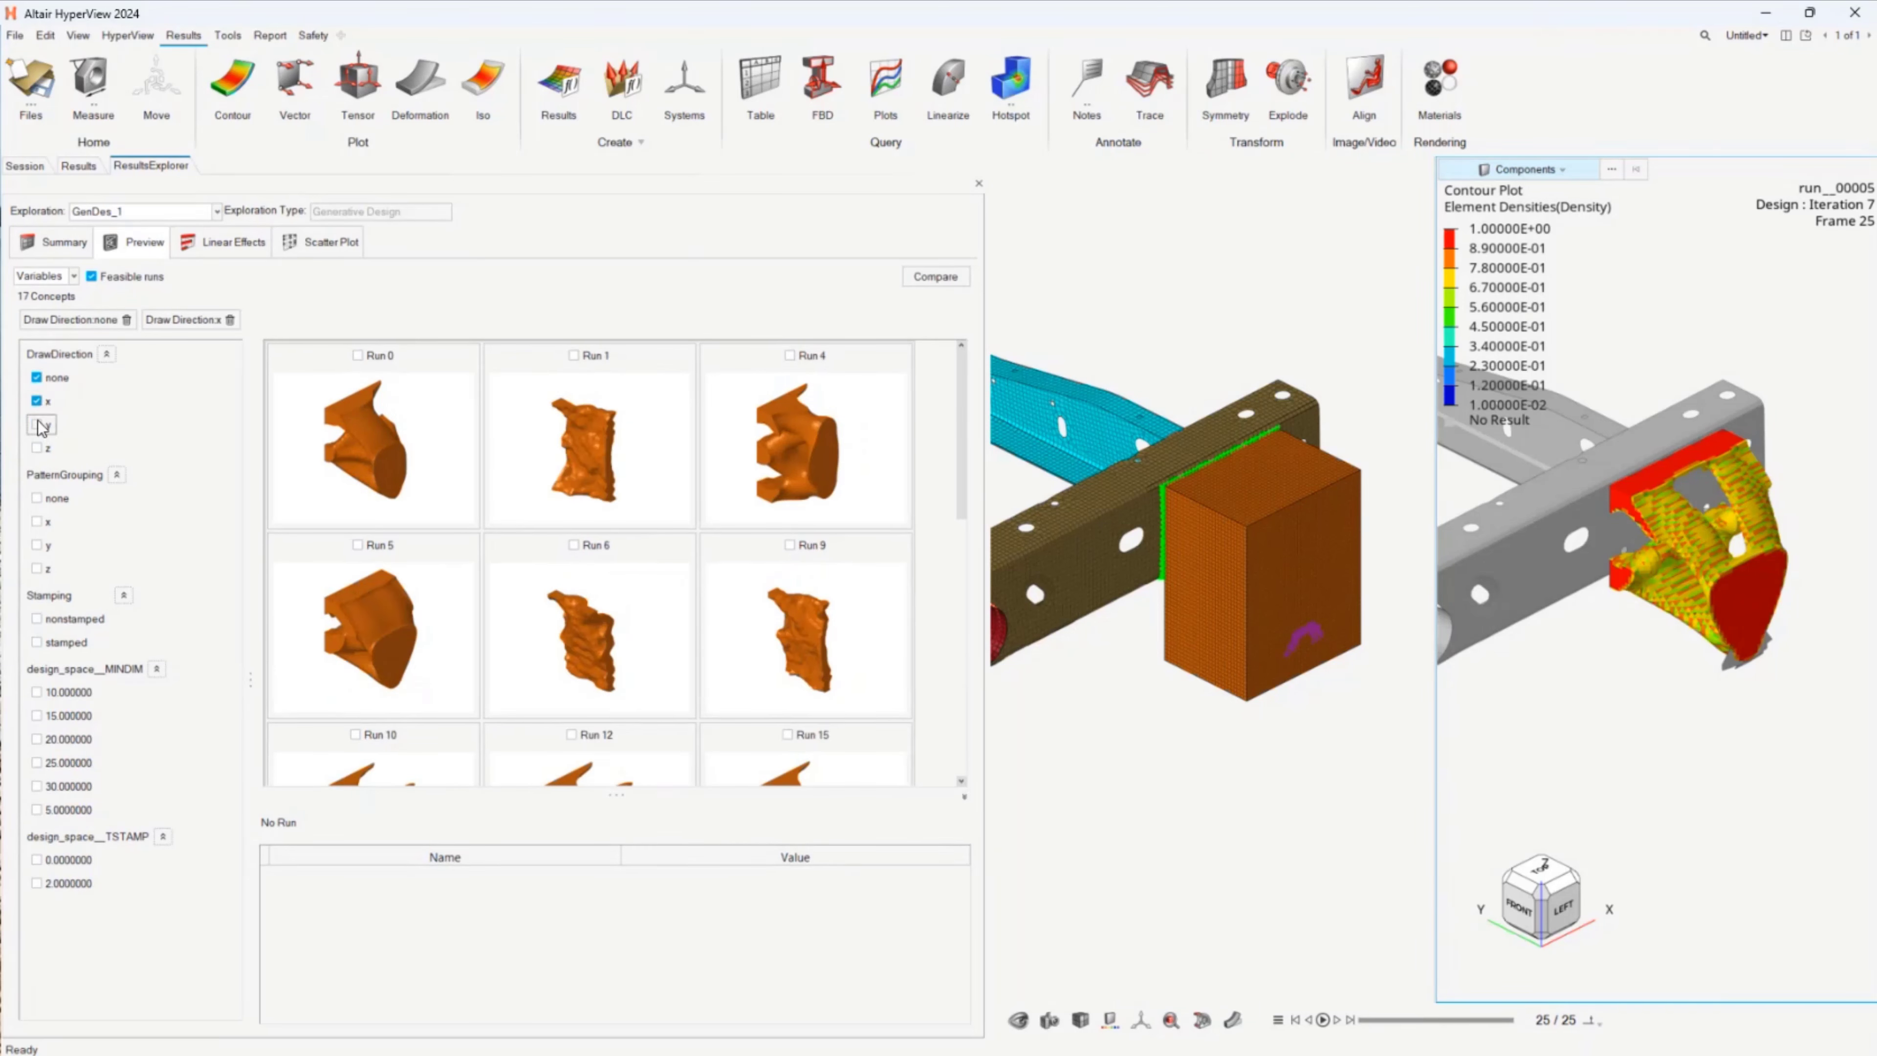
Step: Narrow the previewed concepts to pattern groupings none, x and y, and to nonstamped designs
click(37, 498)
click(37, 521)
click(37, 545)
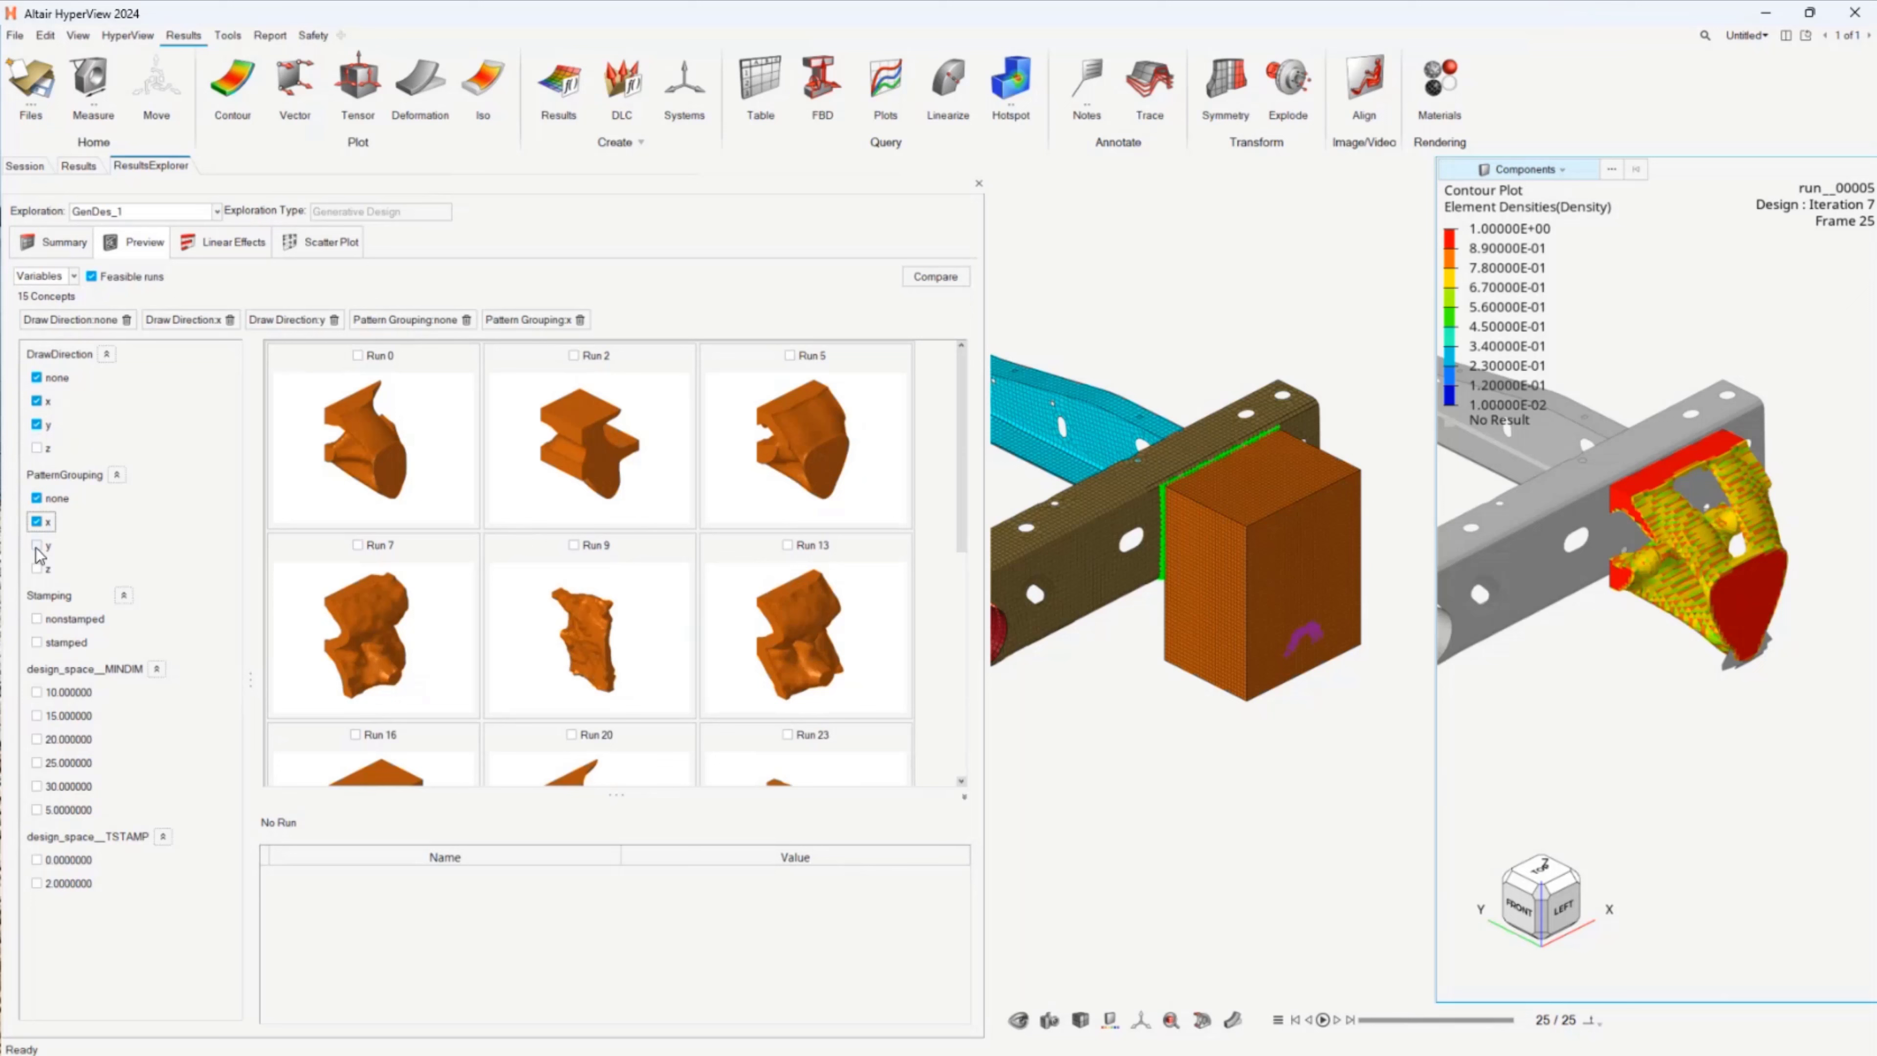
click(36, 620)
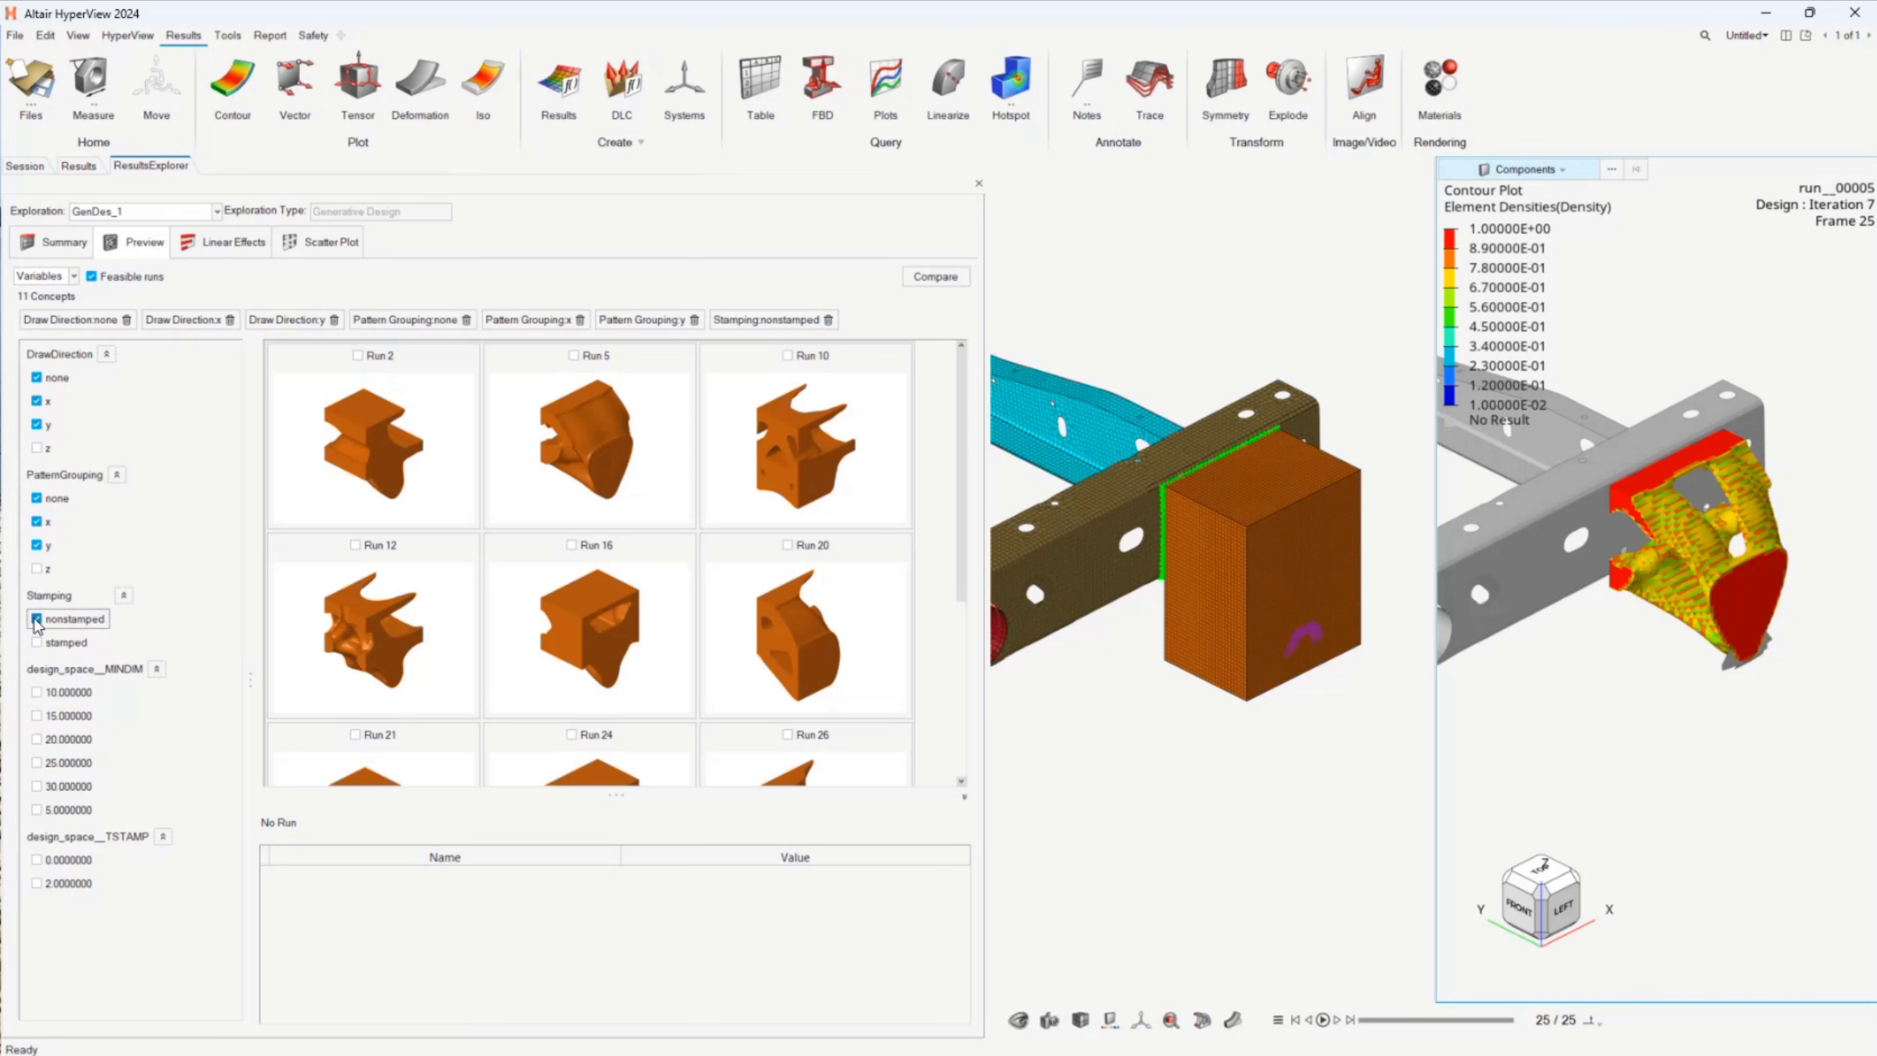
Step: Examine the draw direction, pattern grouping, stamp thickness and minimum dimension values of runs 16, 12, 10 and 5
mouse_move(964, 394)
mouse_down()
mouse_move(968, 587)
mouse_move(975, 389)
mouse_up()
click(715, 497)
click(584, 656)
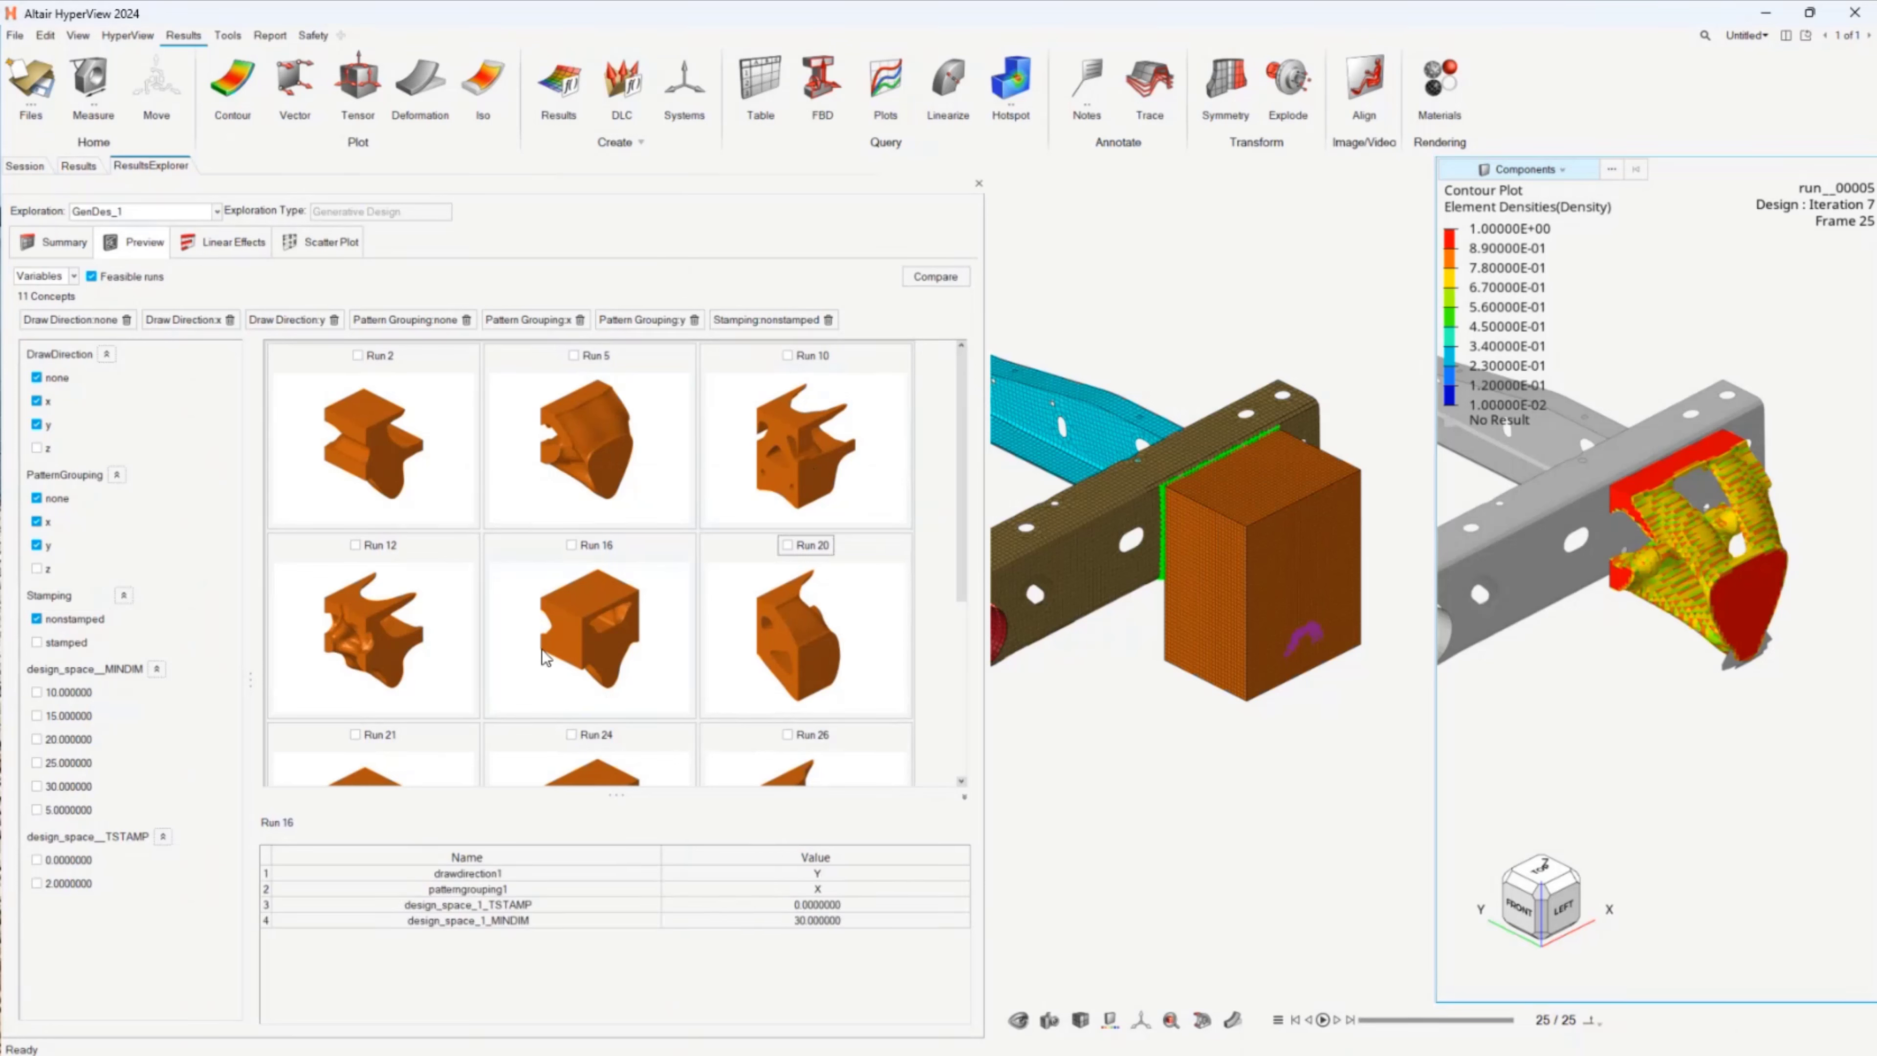
click(408, 617)
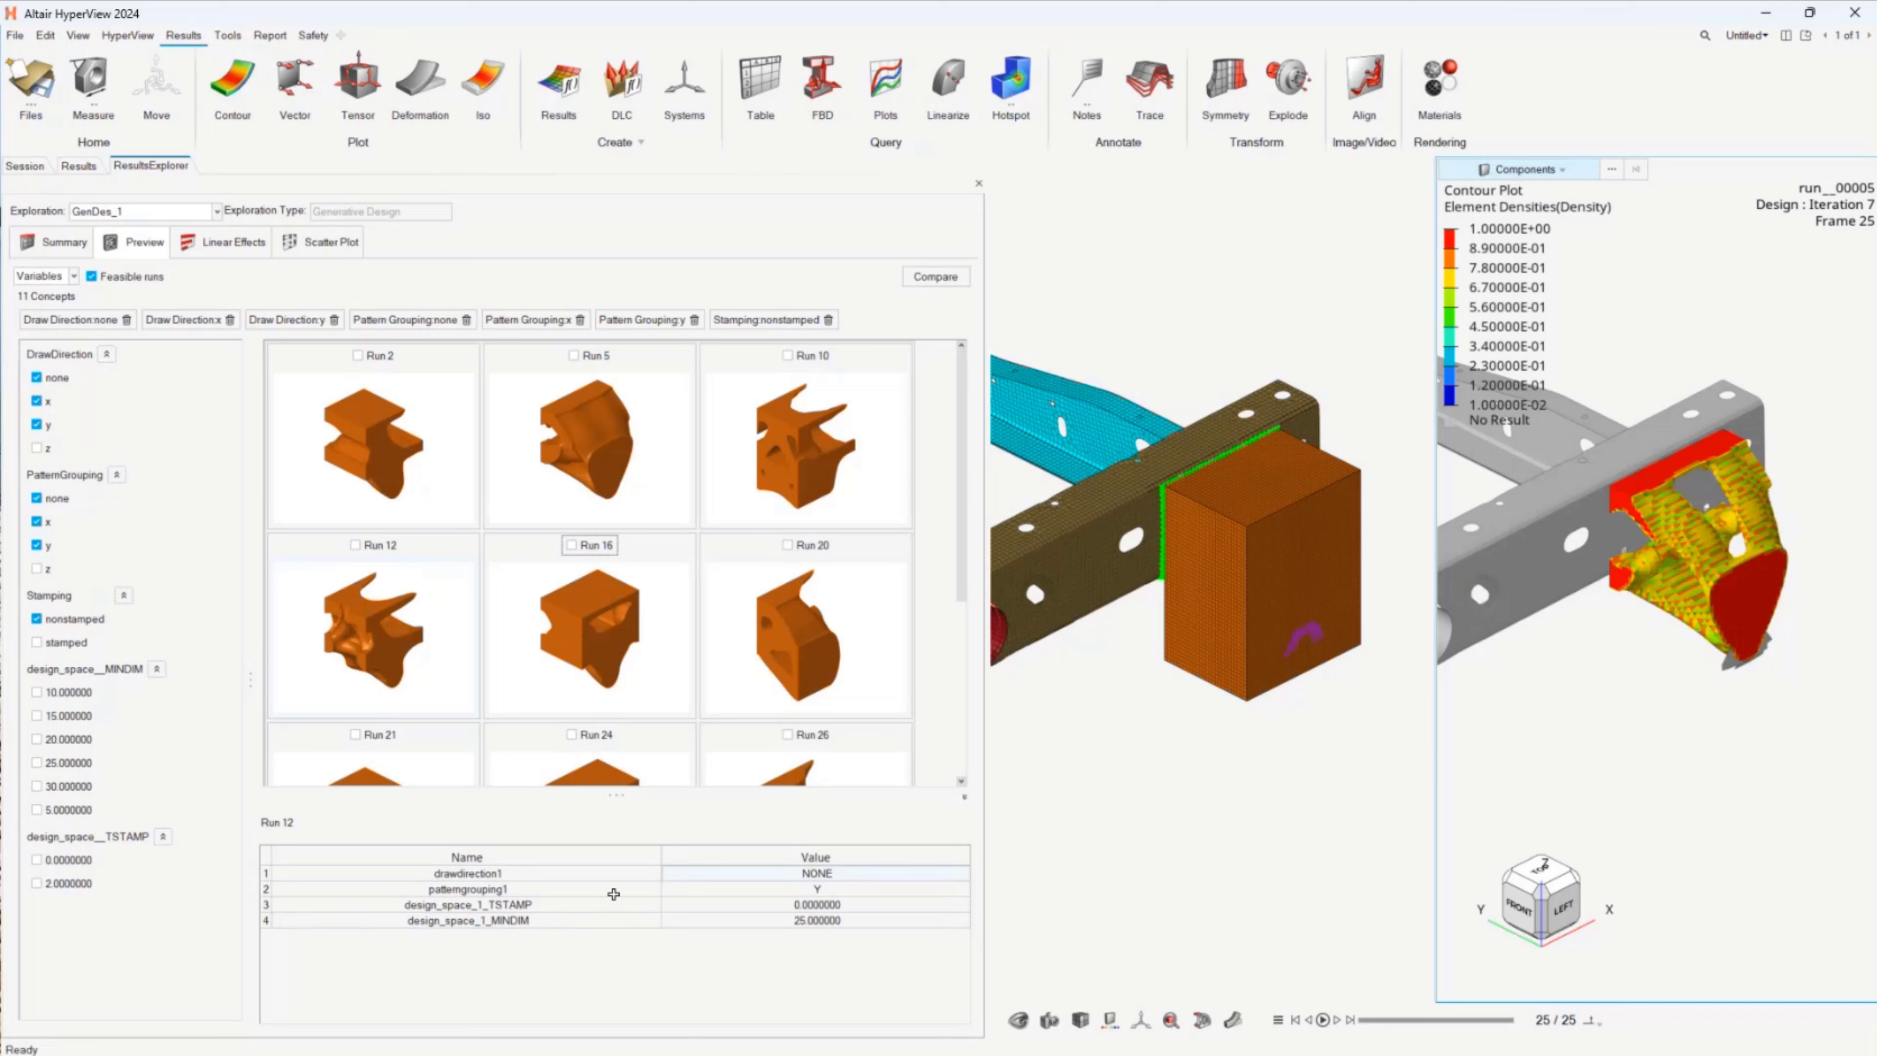
click(583, 454)
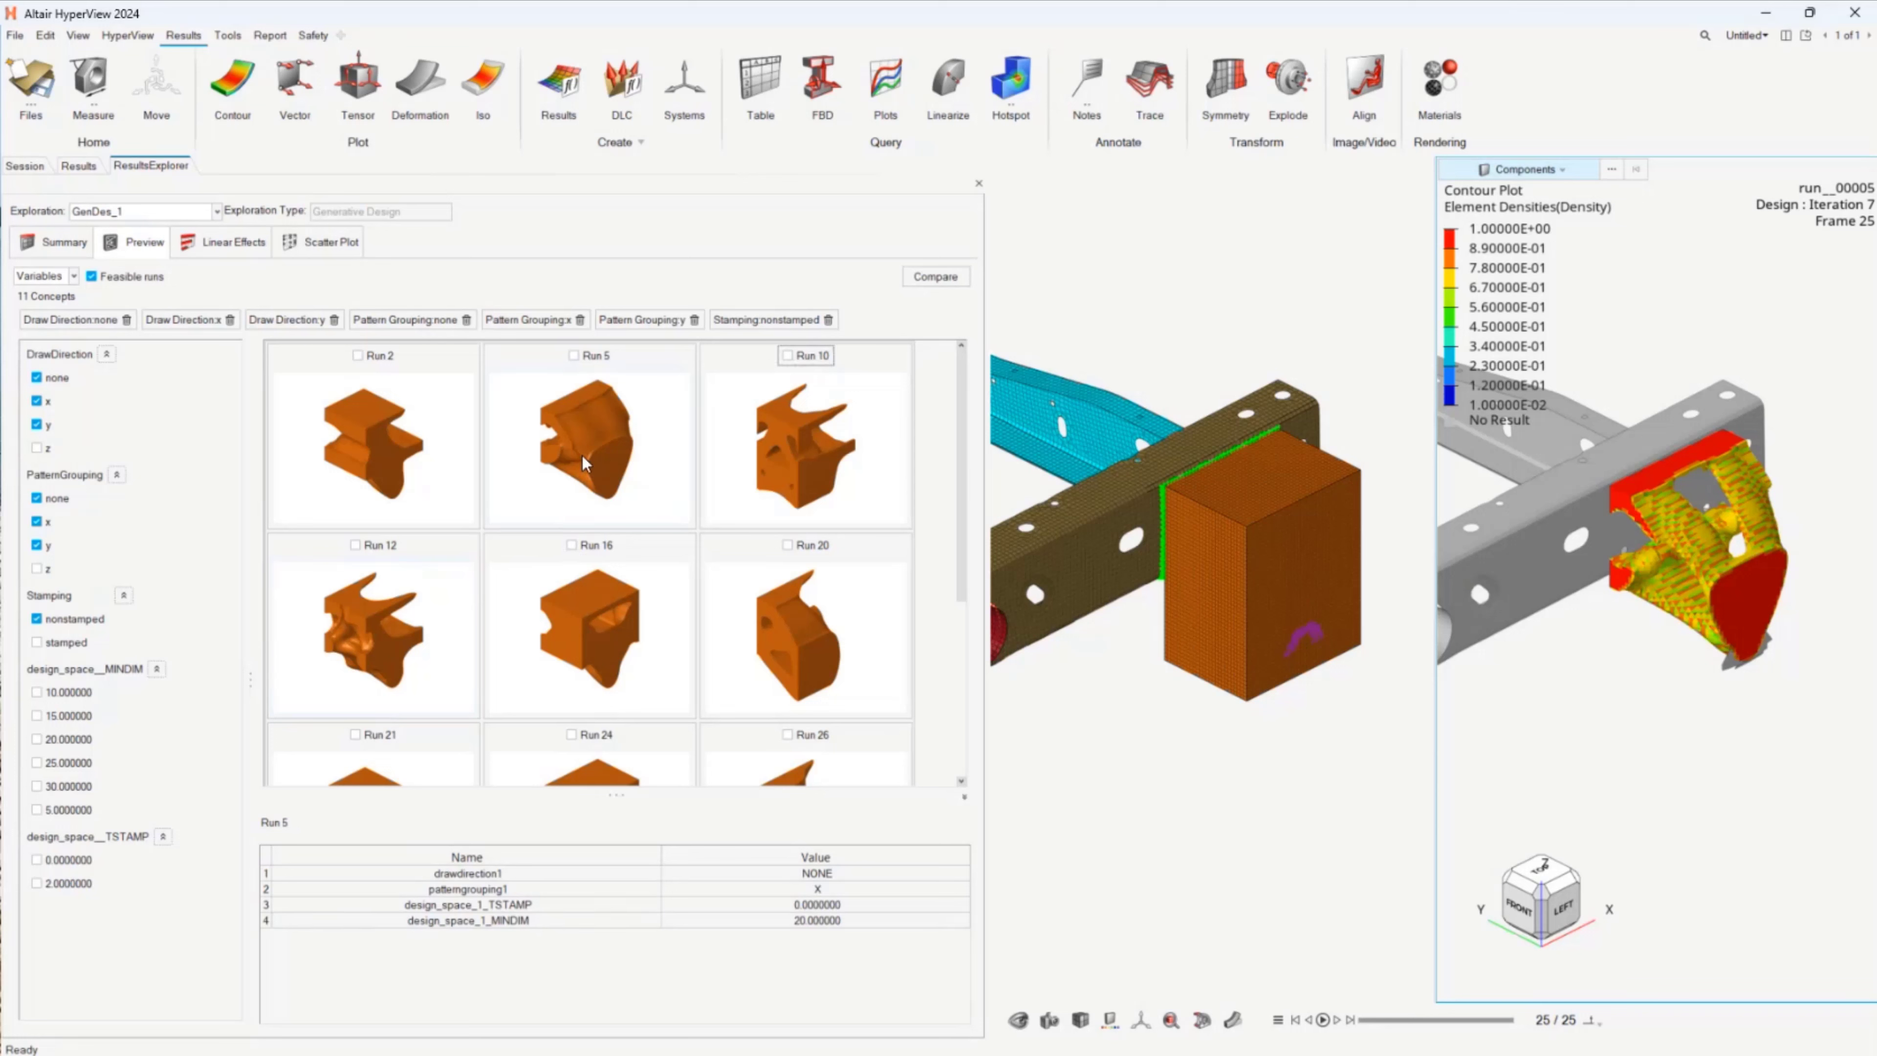
click(797, 436)
click(590, 453)
click(820, 890)
Step: Compare runs 5, 12, 16 and 26 side by side as element density contour plots
click(574, 357)
click(354, 546)
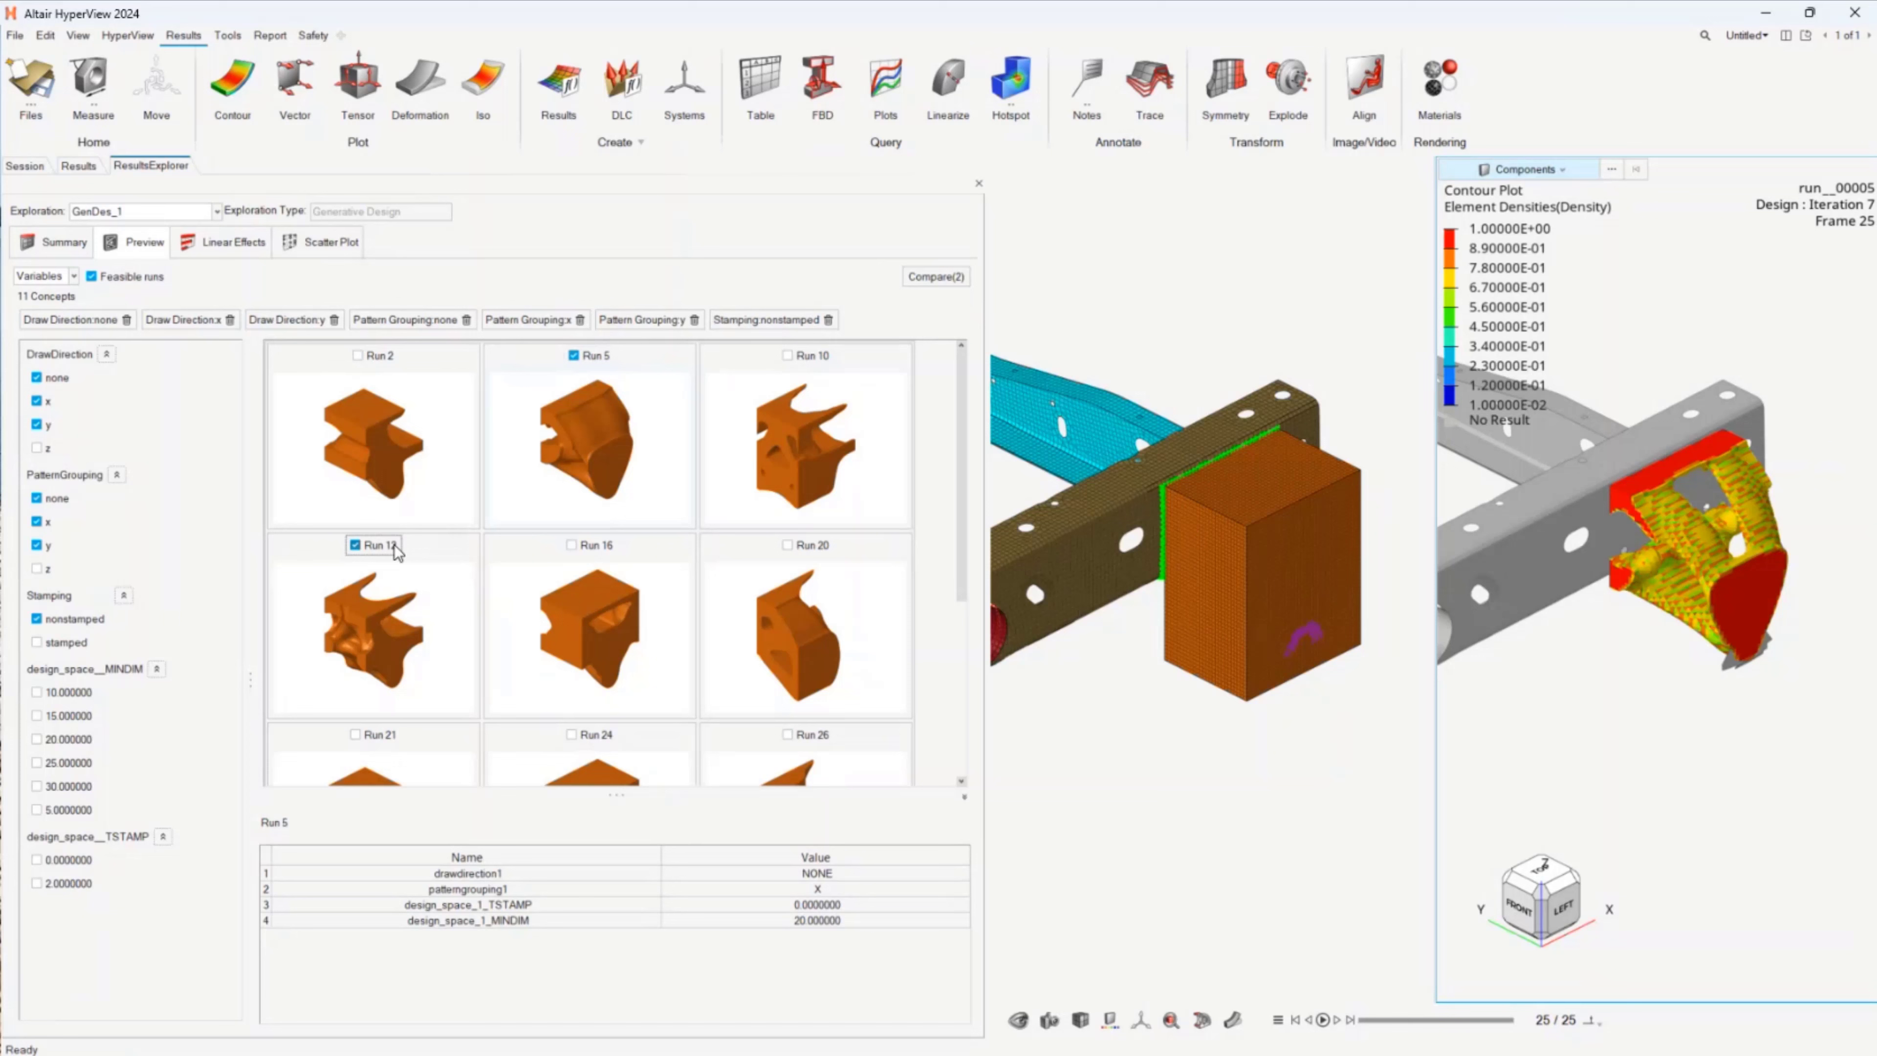
click(570, 549)
click(788, 736)
click(935, 277)
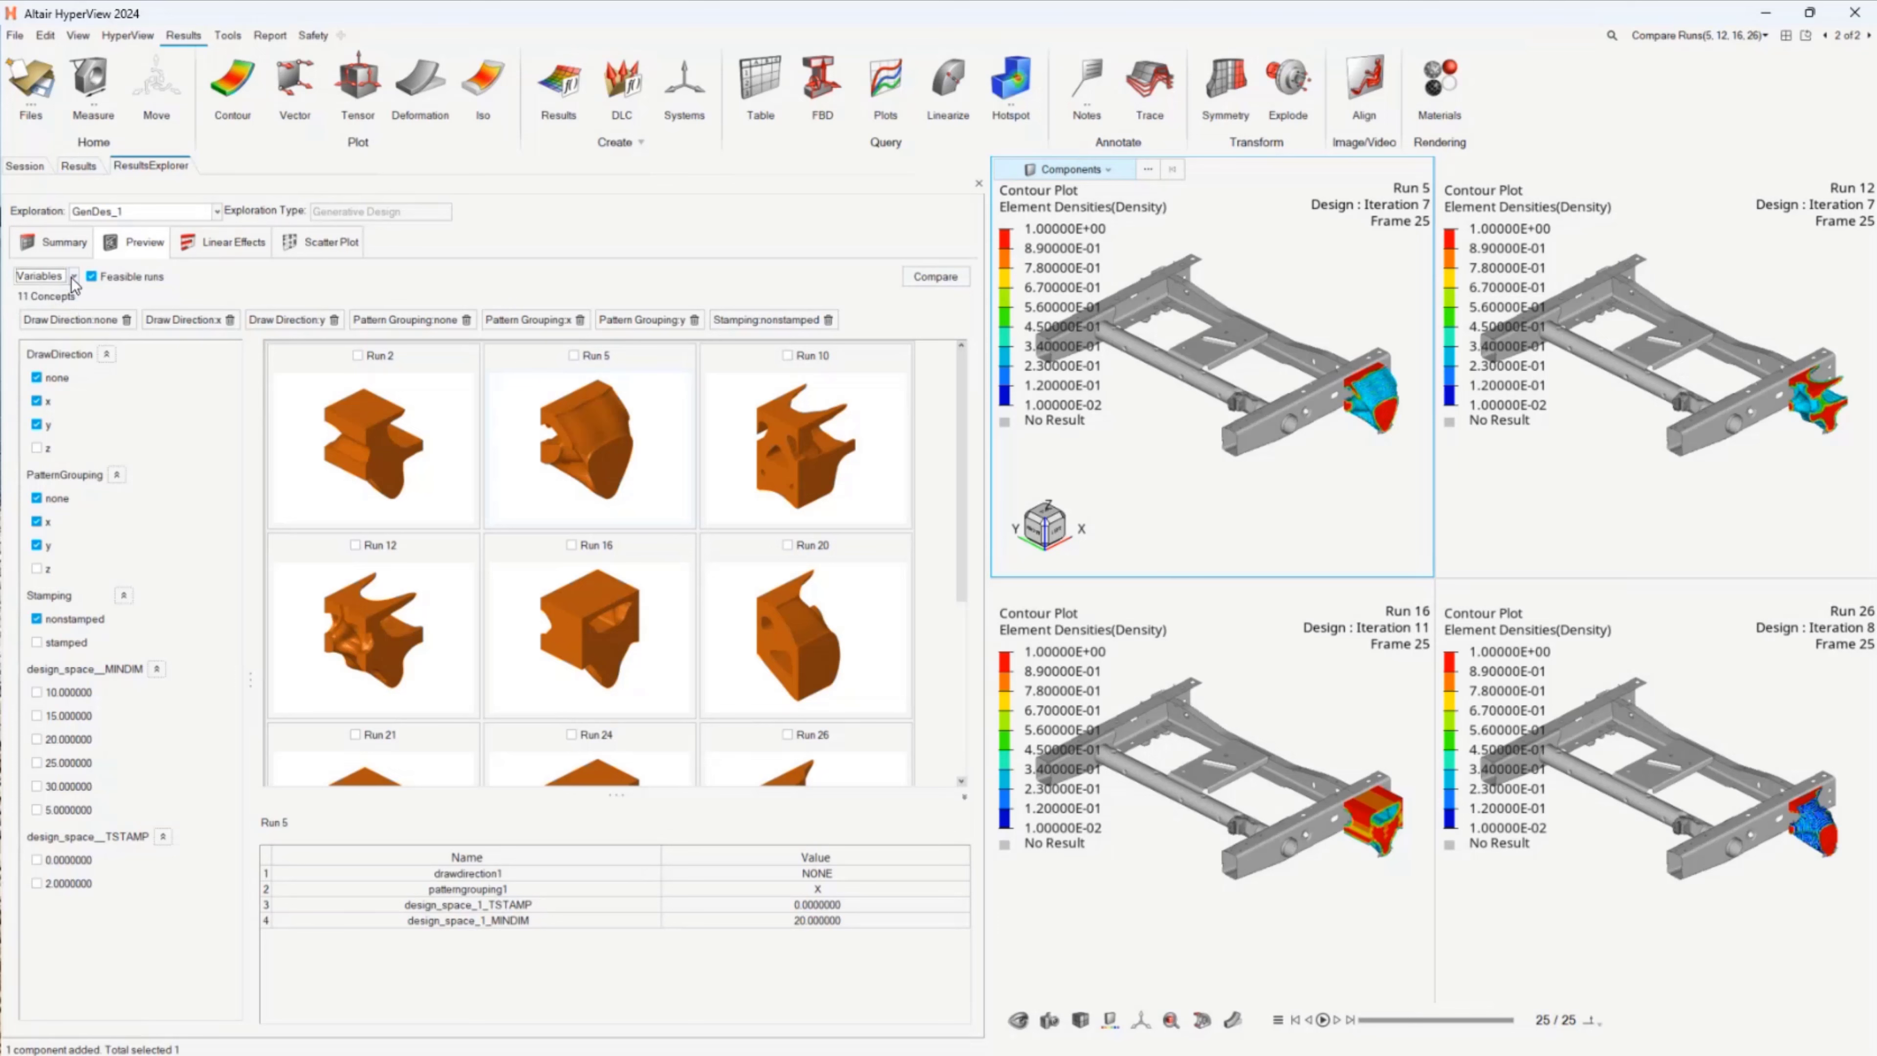
Step: Remove the nonstamped filter and the x and y pattern grouping filters from the previewed designs
click(828, 320)
click(694, 320)
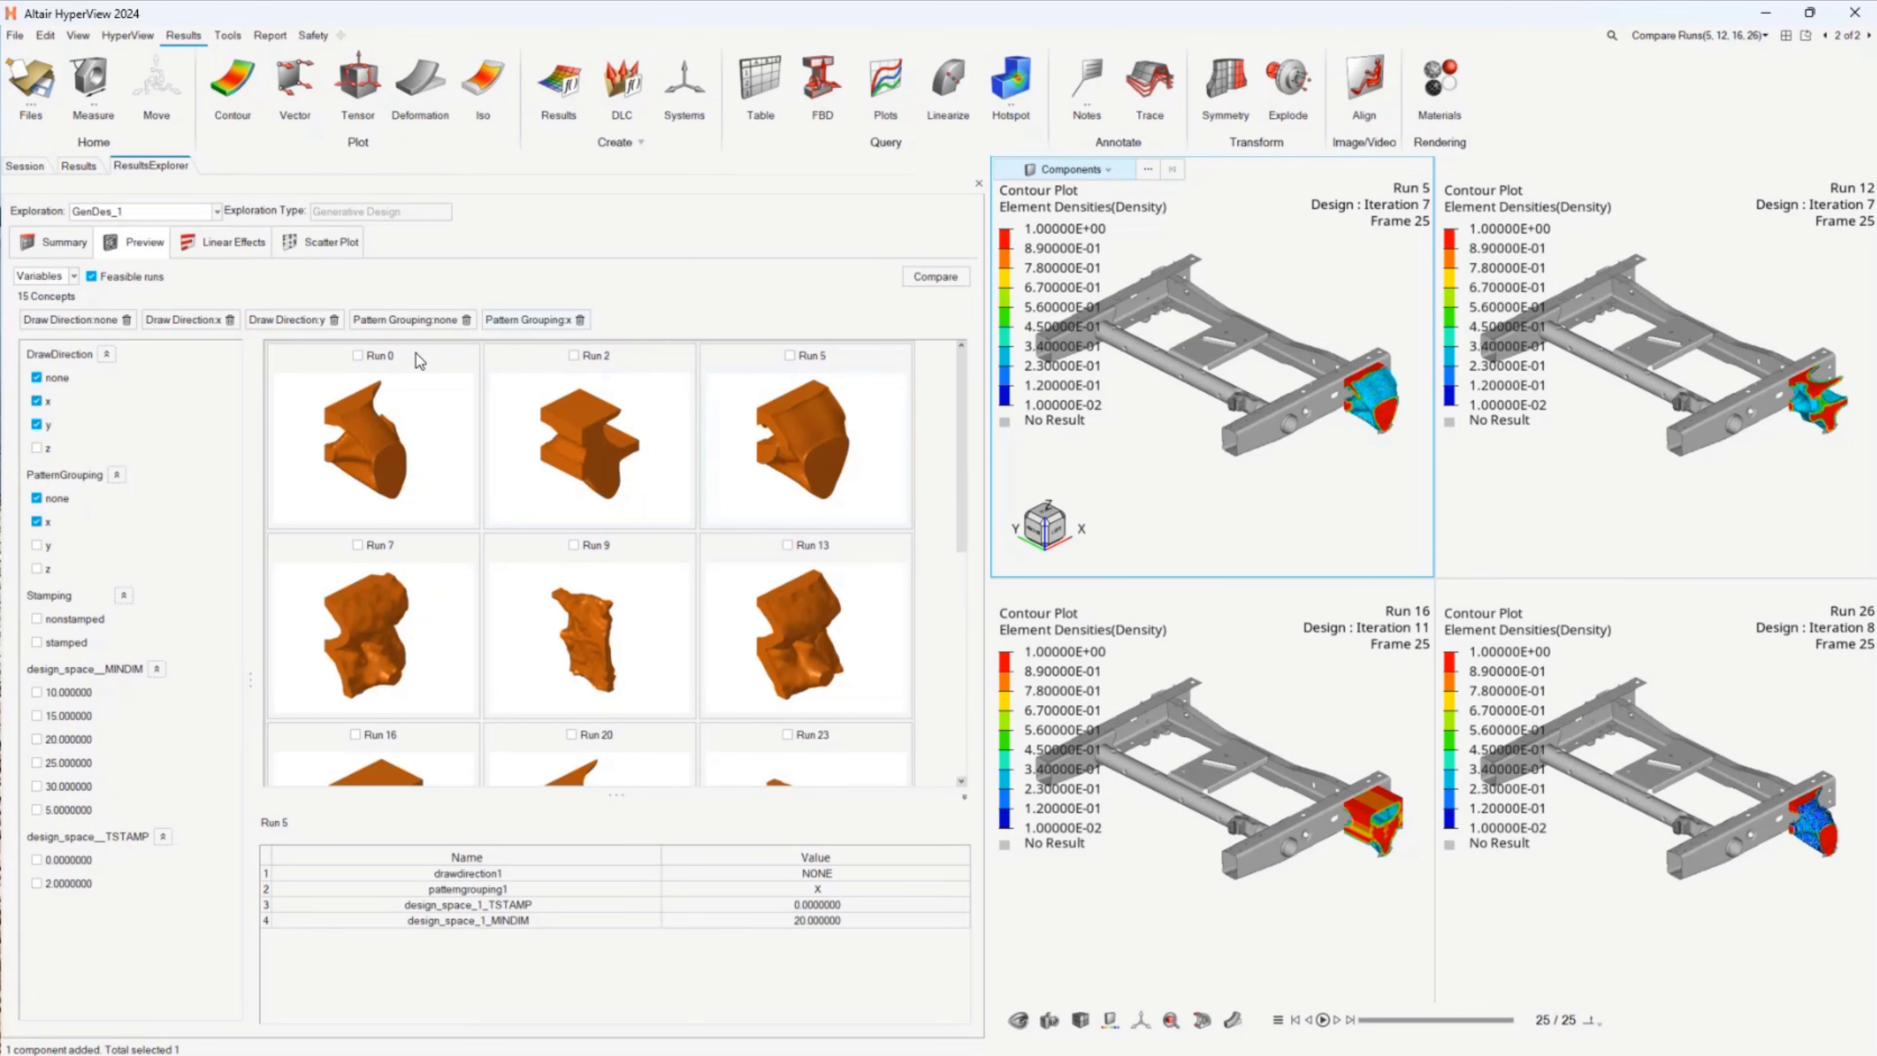
click(36, 521)
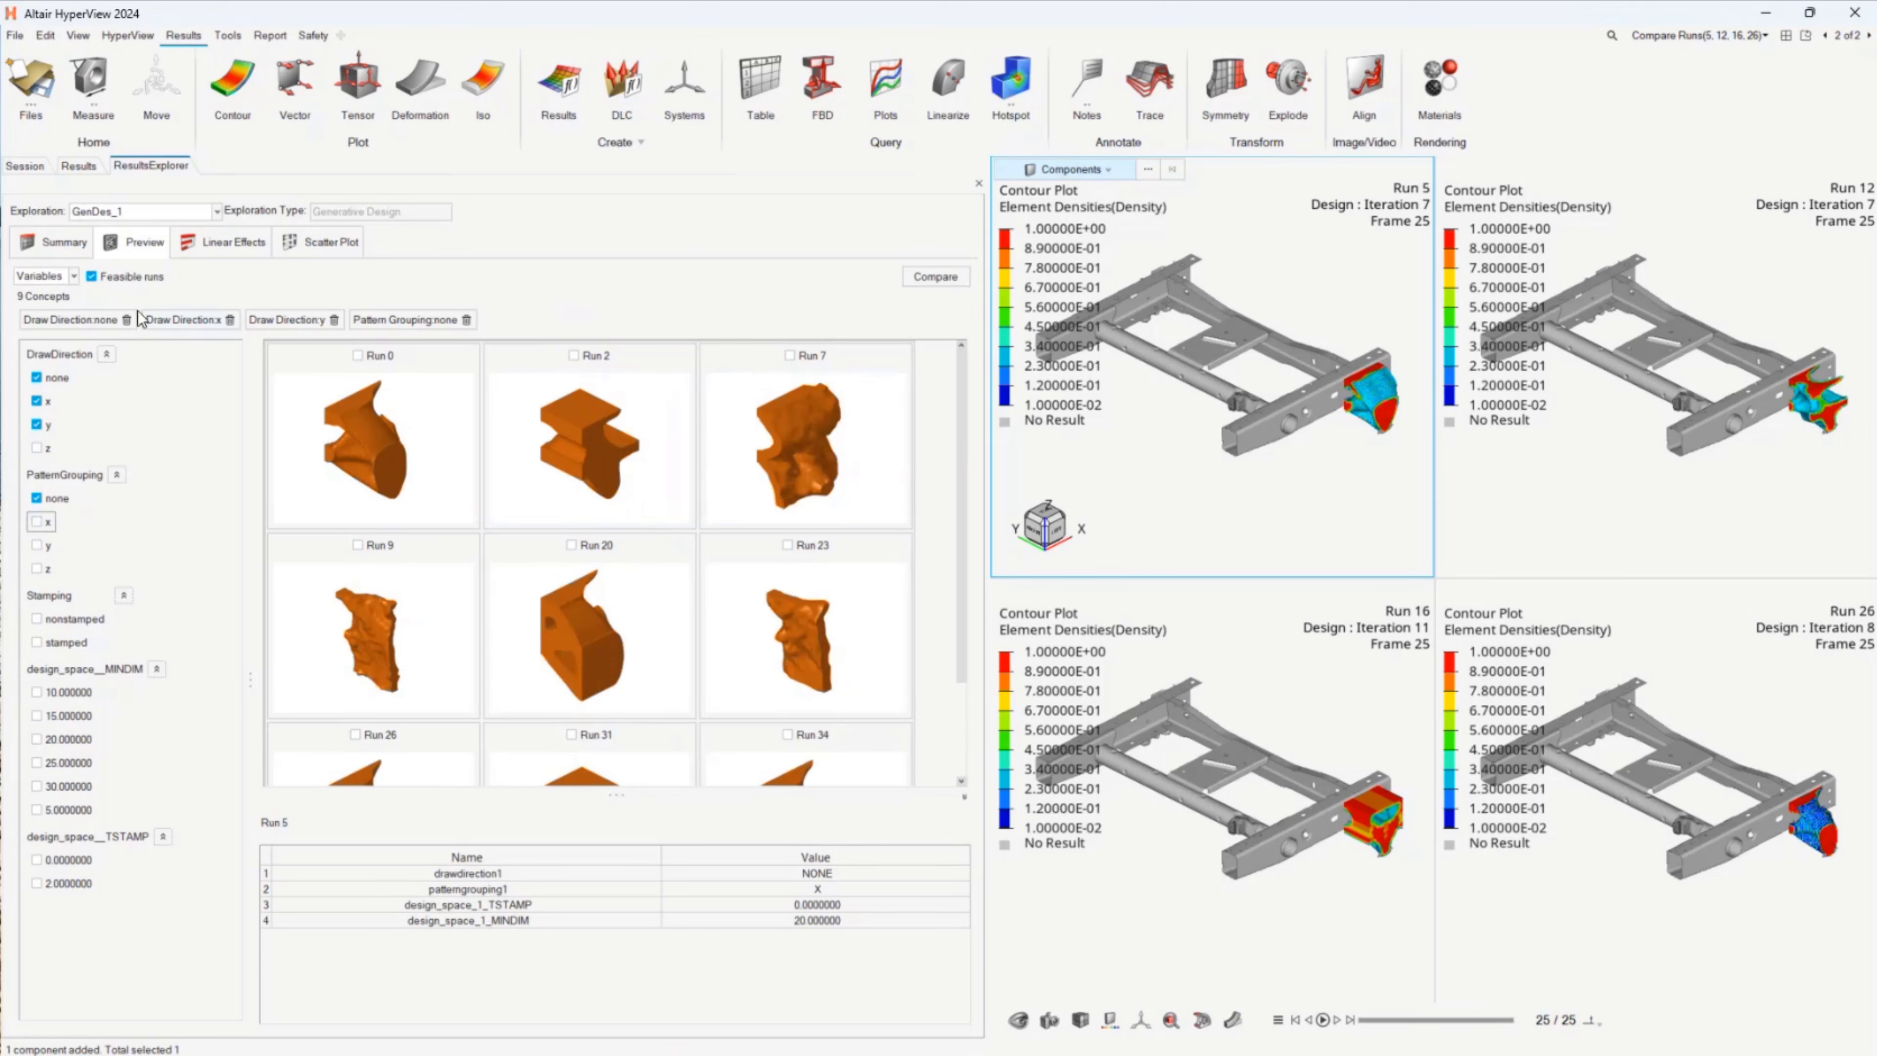
Step: Switch the preview from variables to concepts, try seven concepts and set the number back to 6
click(71, 278)
click(59, 305)
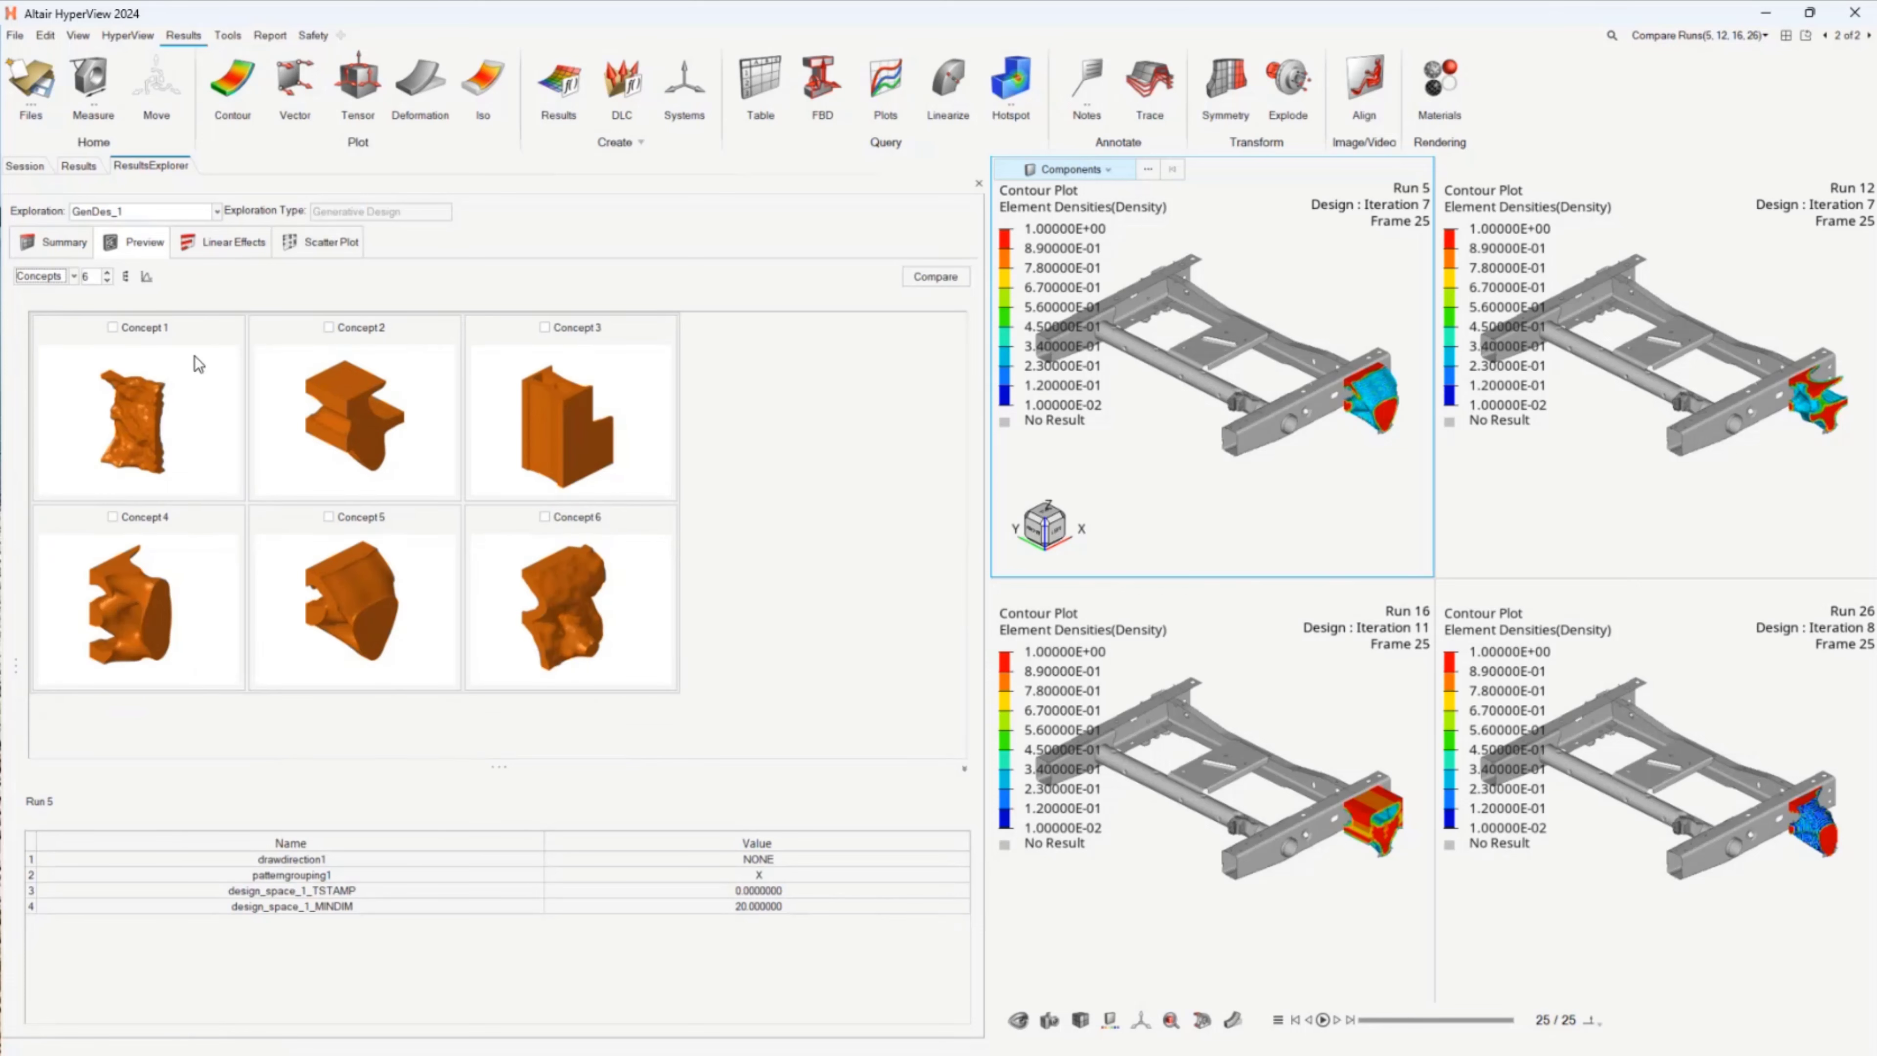
click(106, 280)
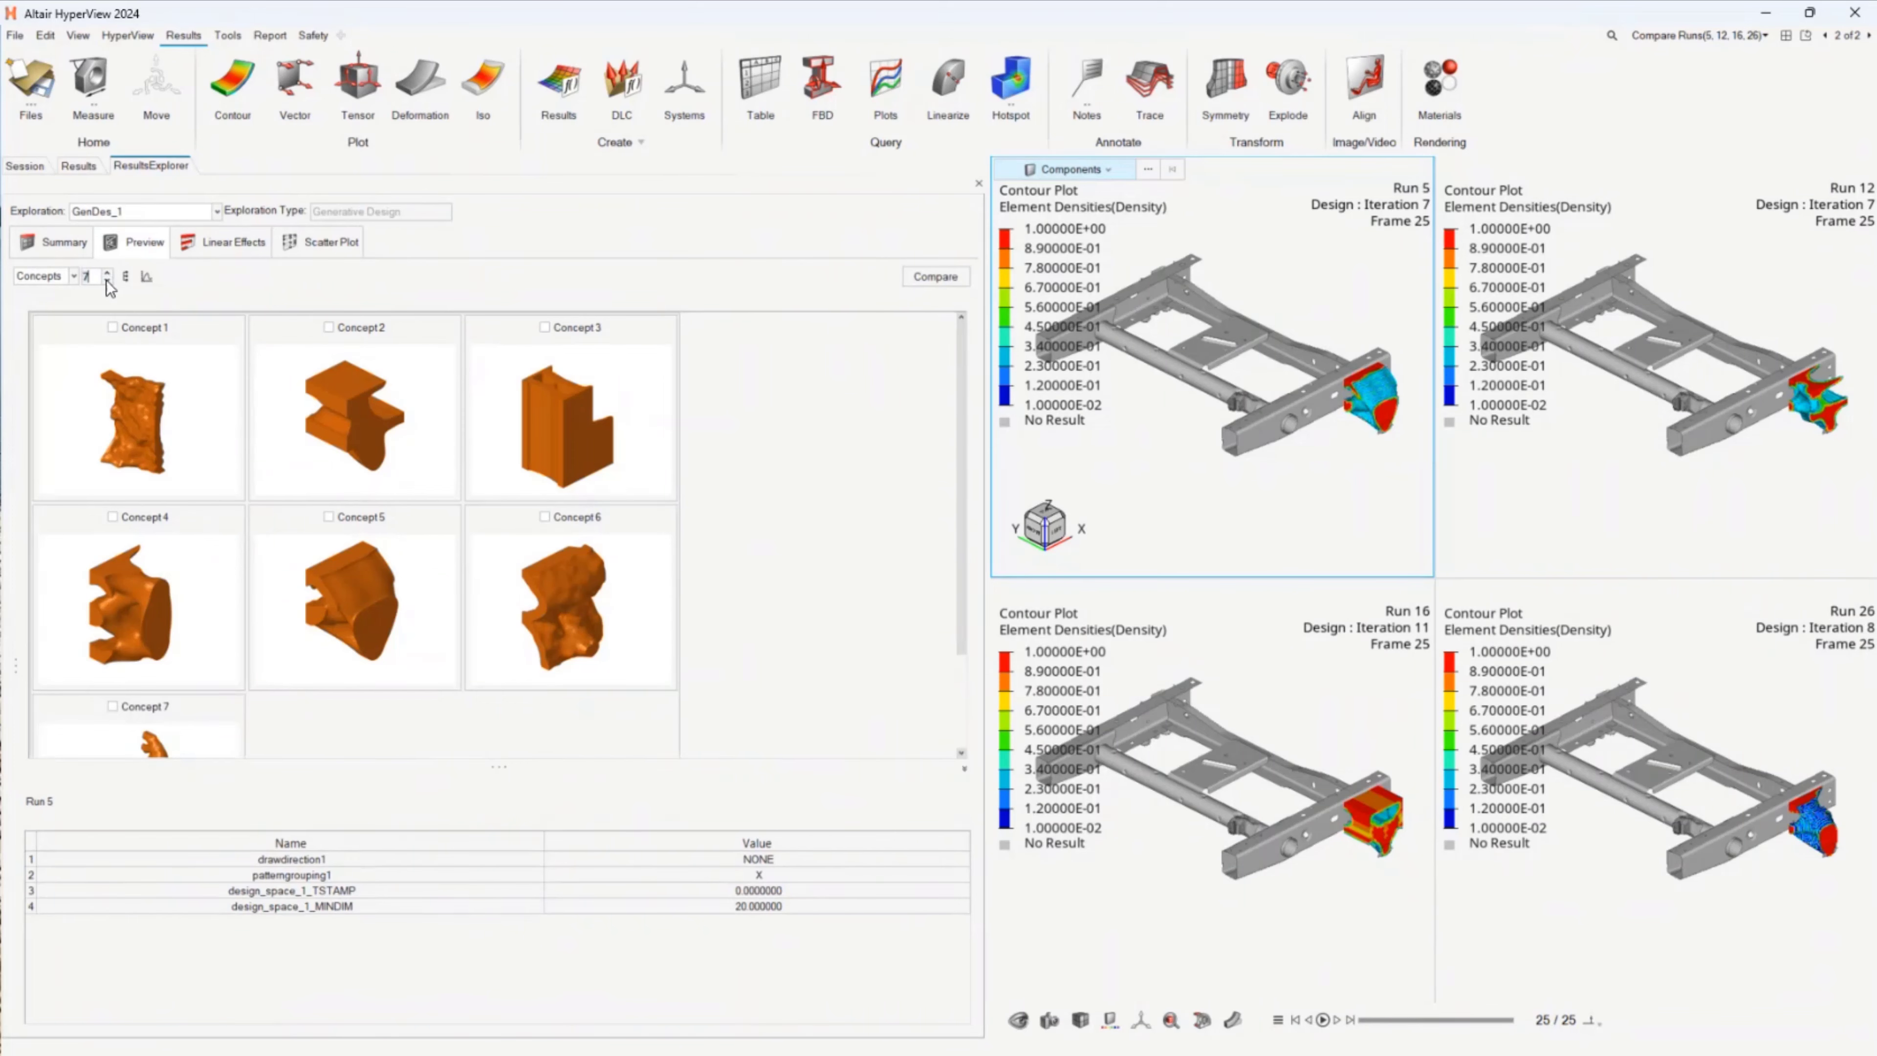
click(107, 273)
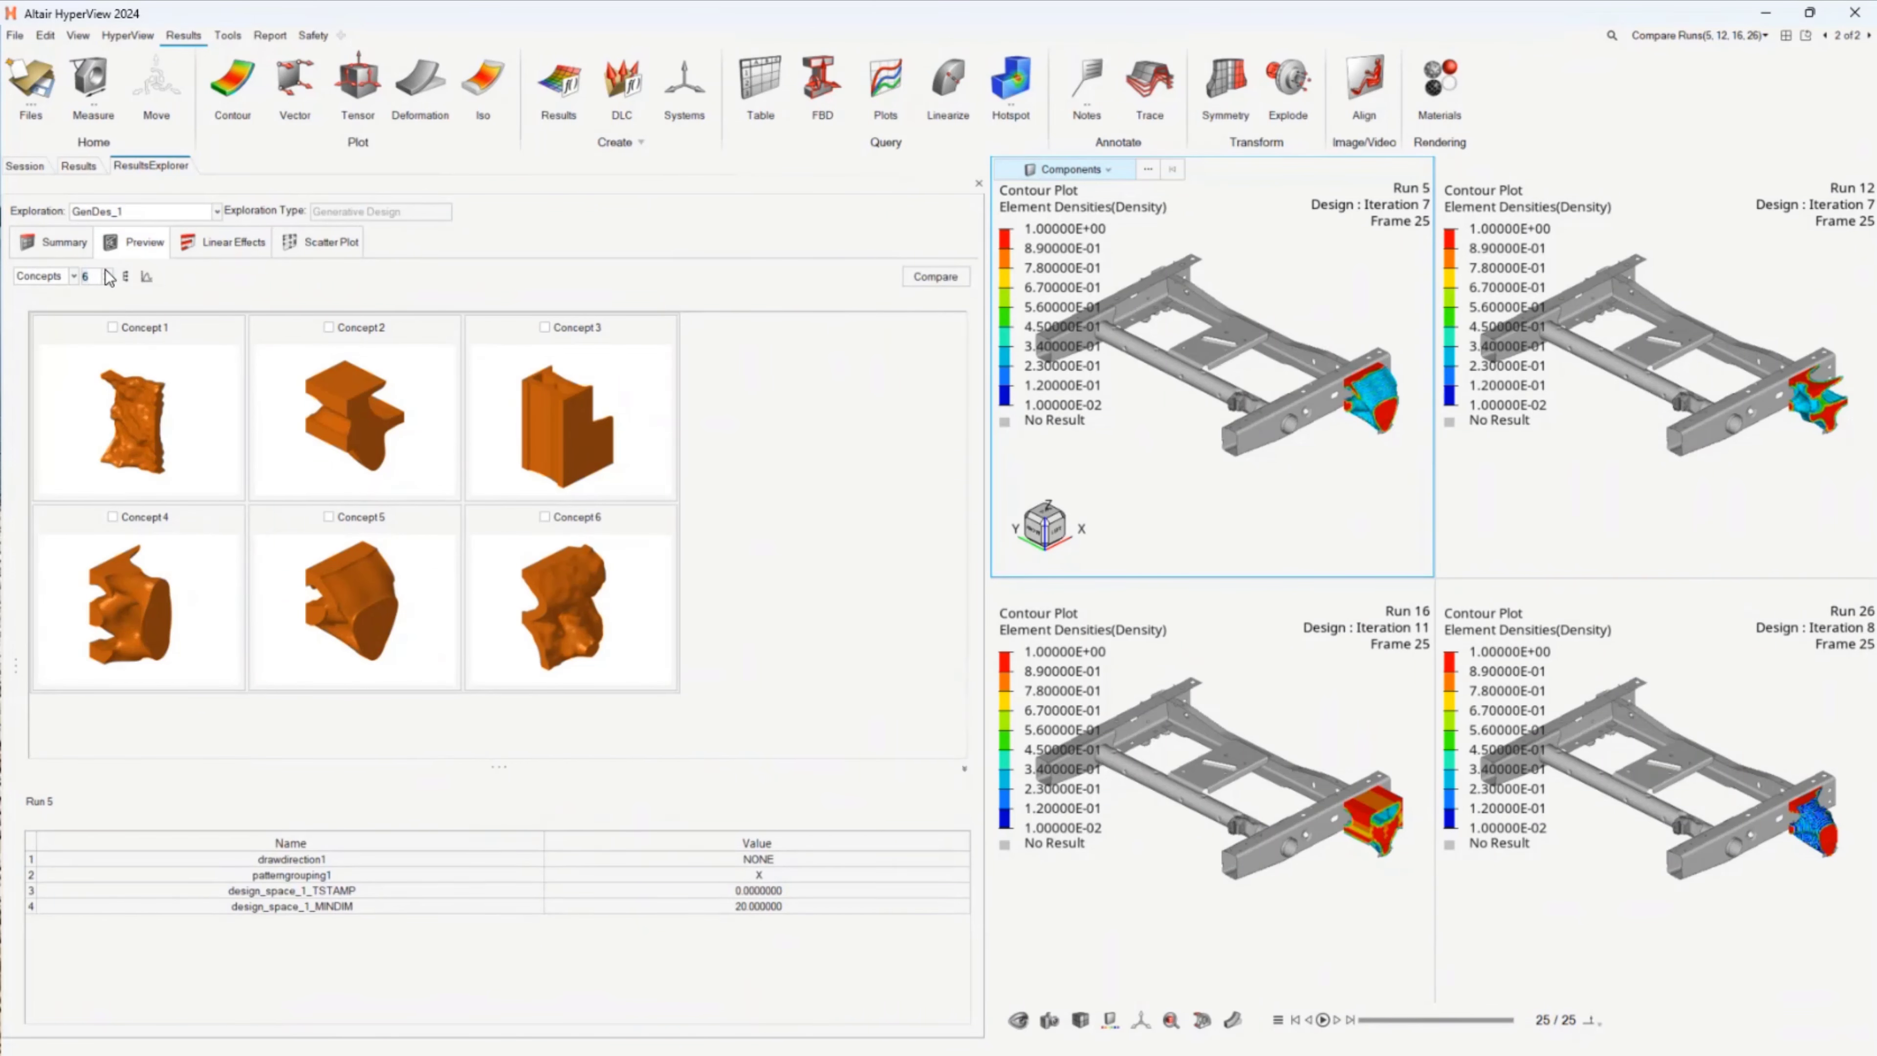
Step: Examine which runs are grouped under concepts 5, 4 and 2
click(322, 574)
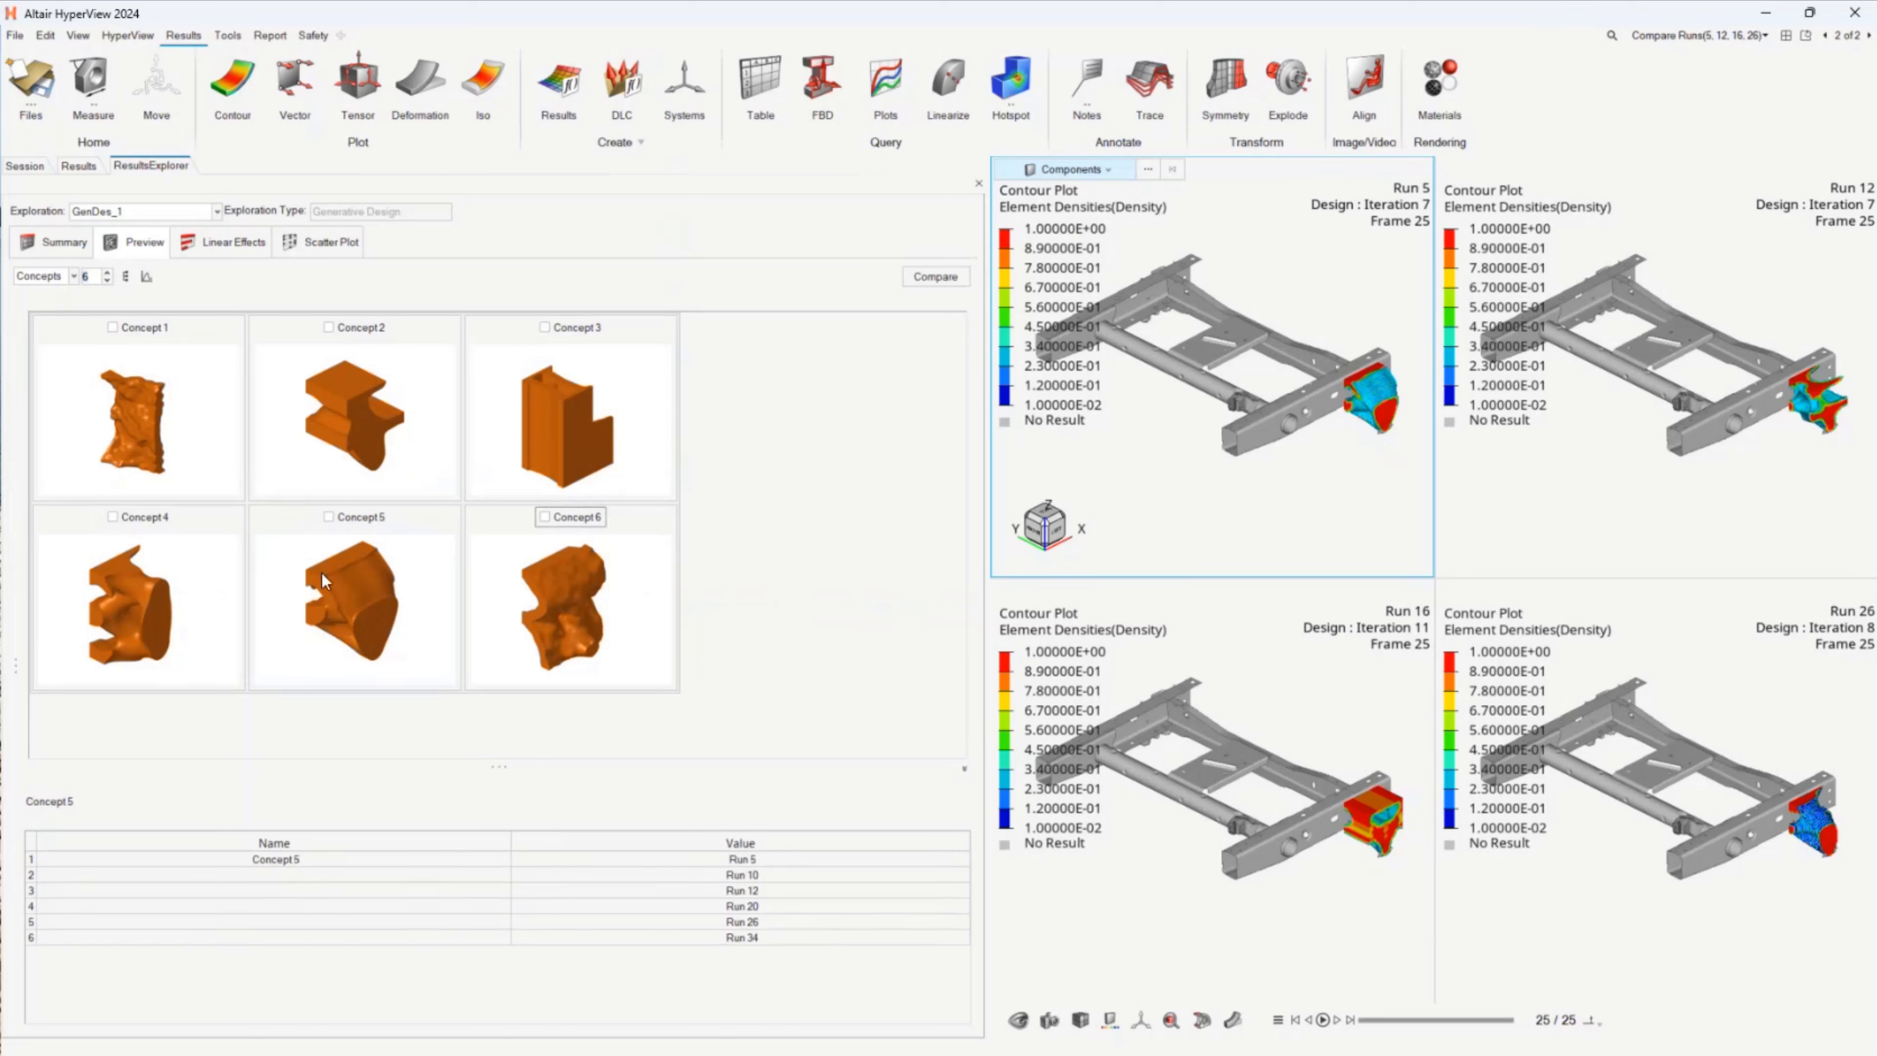
click(174, 550)
click(320, 406)
Step: Load only Concept 2 for comparison on a new page, leaving Concept 5 out of the selection
click(328, 327)
click(328, 517)
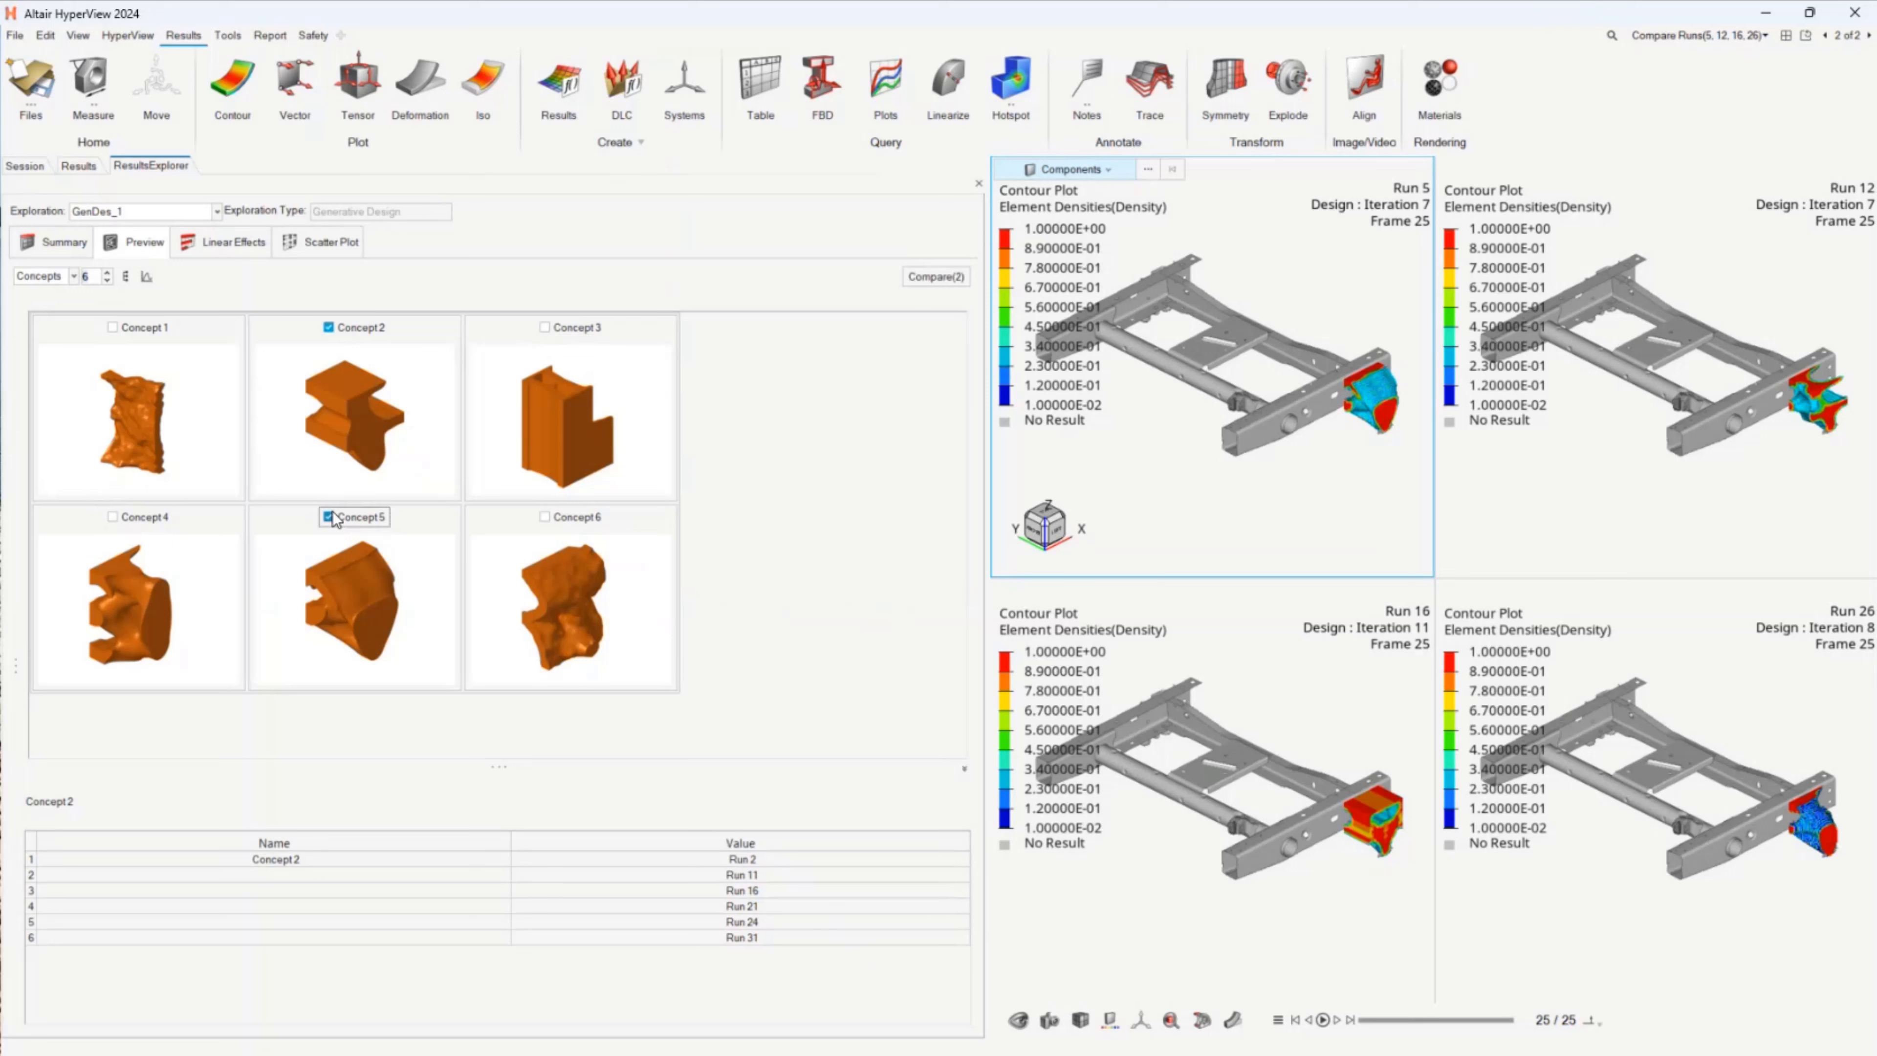
click(329, 517)
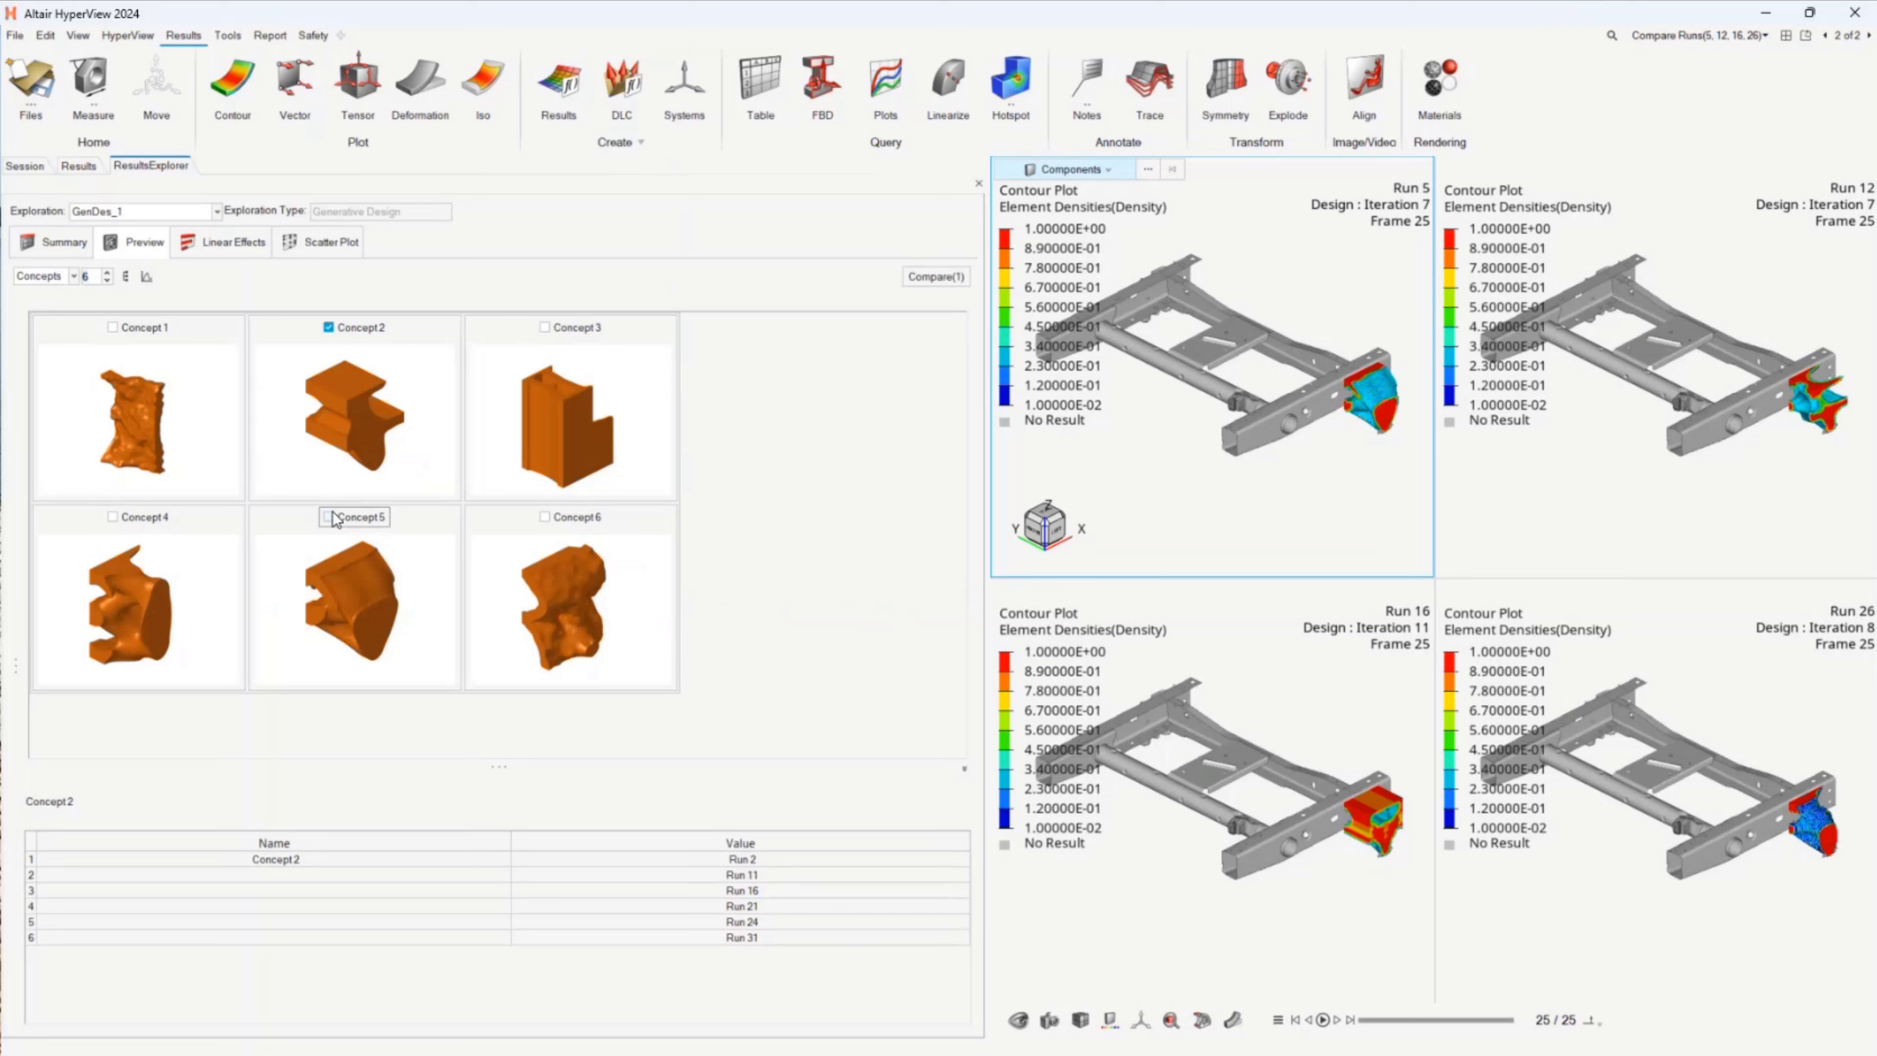
click(928, 282)
click(929, 279)
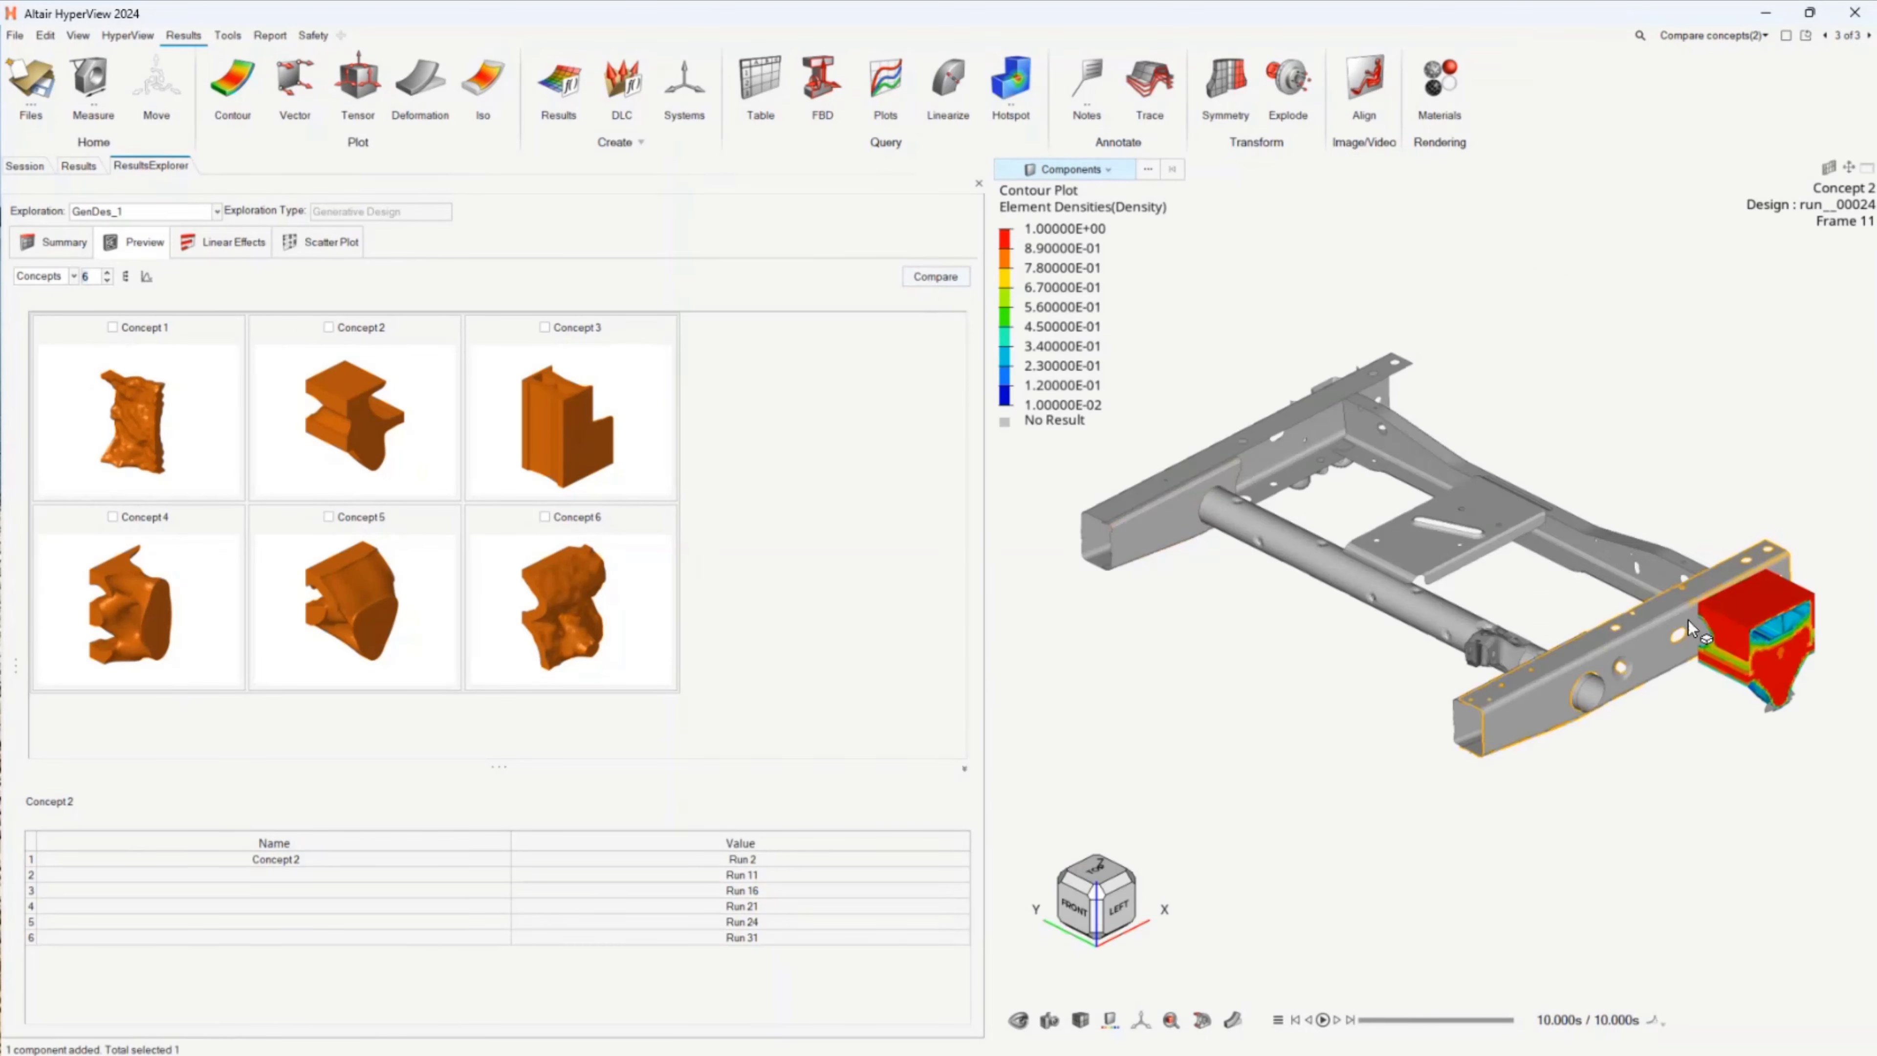
Step: Step through the Concept 2 runs frame by frame to examine their element density contours
click(1322, 1019)
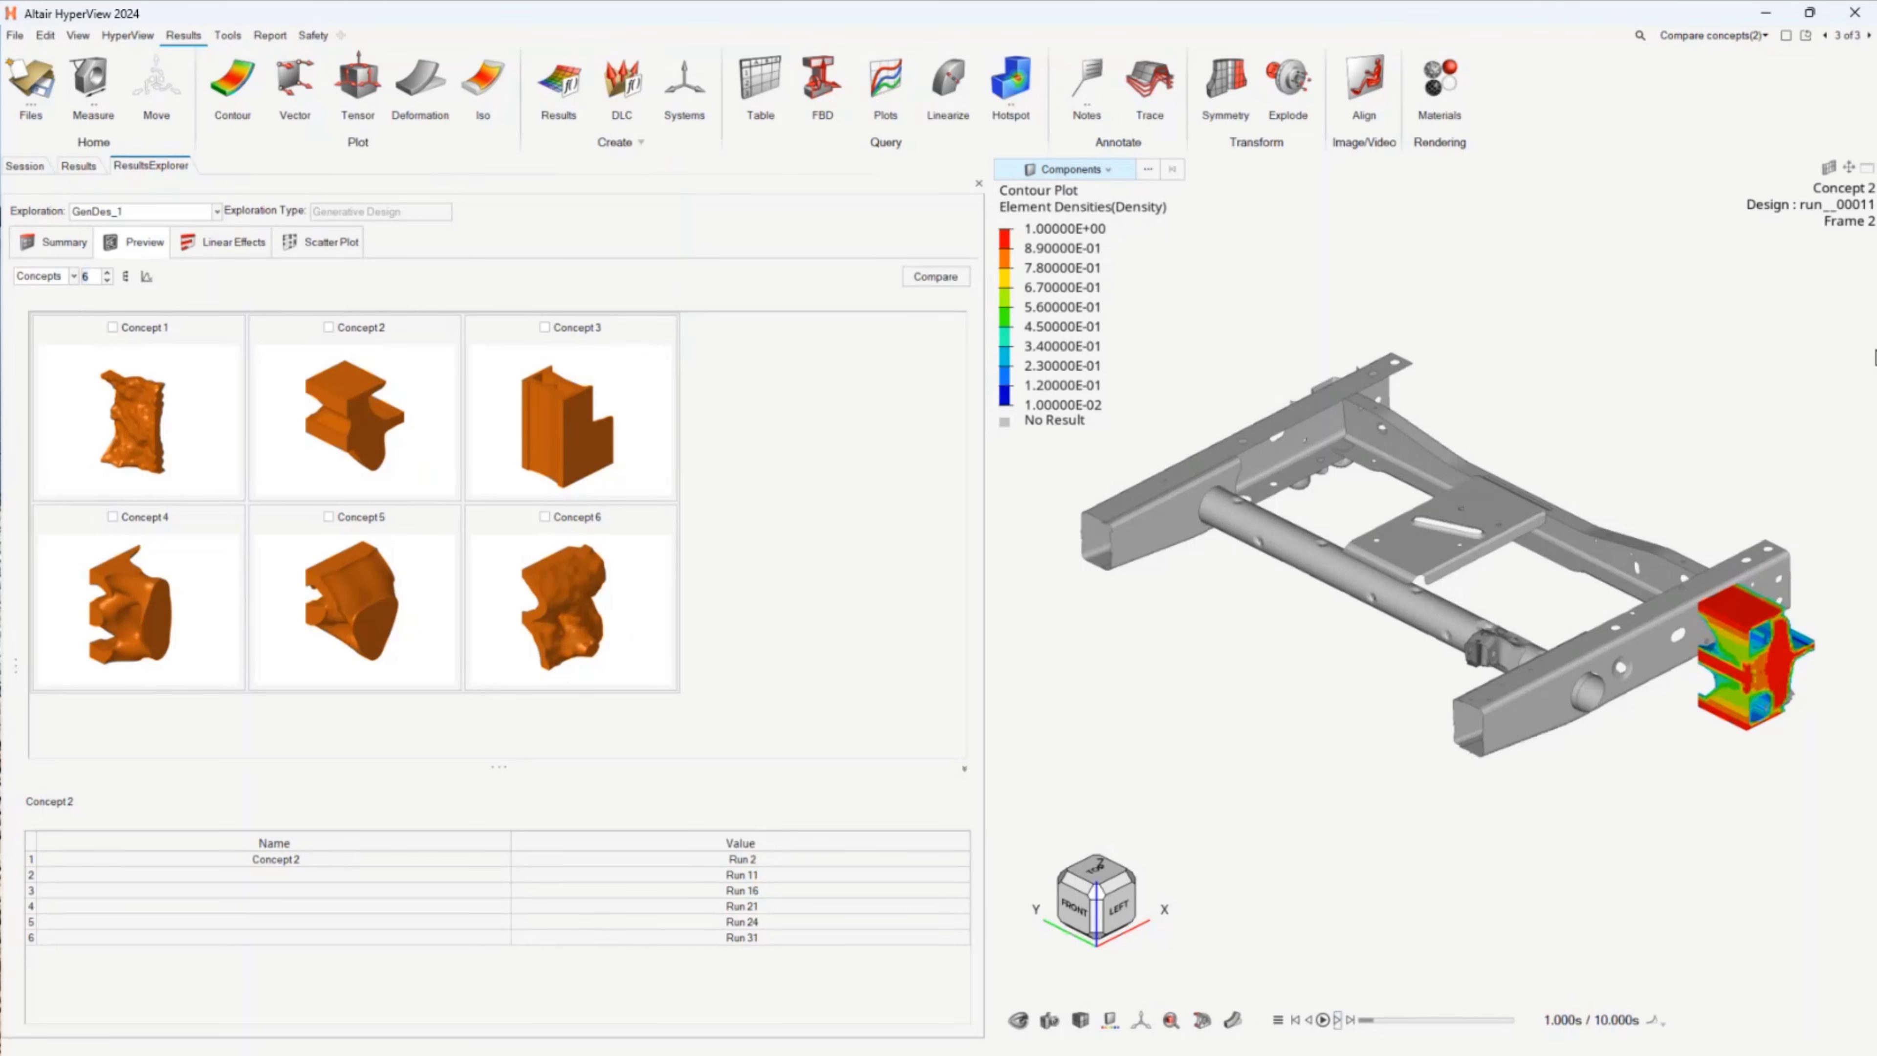
click(1330, 1020)
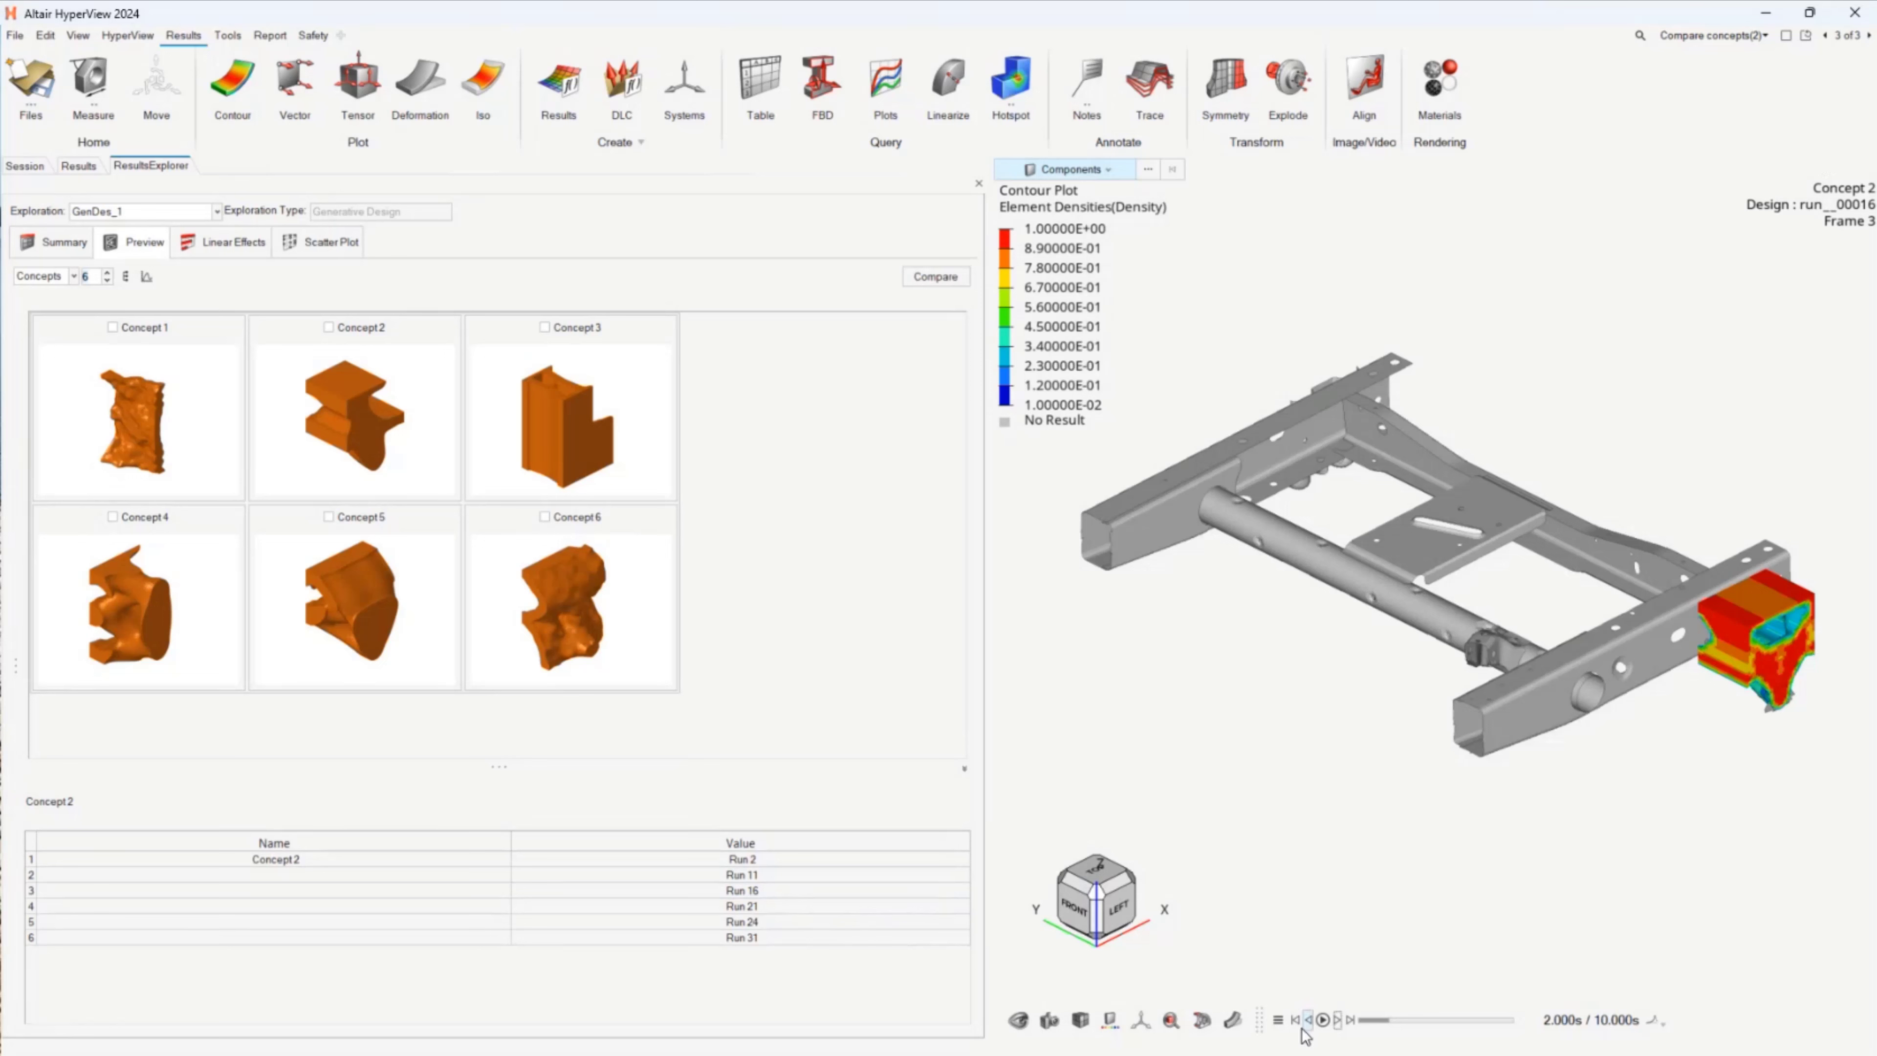
click(1337, 1021)
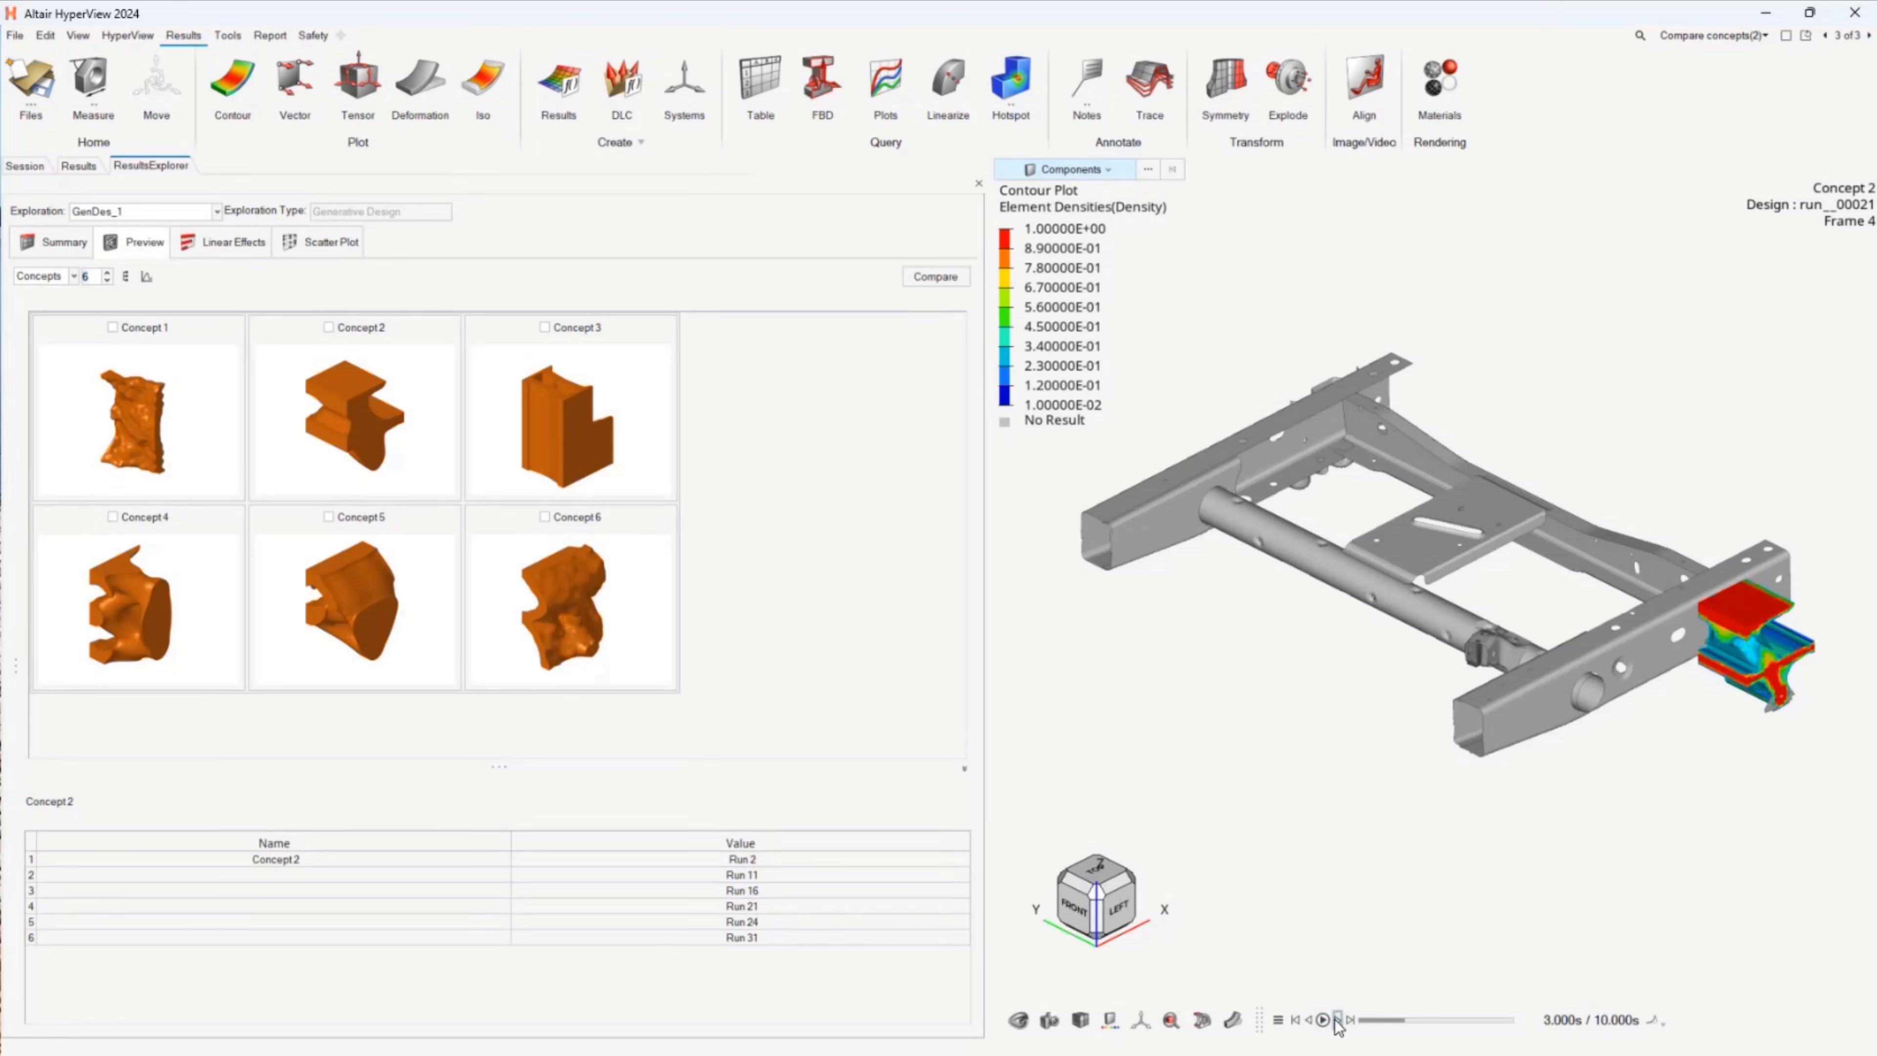
click(1335, 1020)
click(1336, 1021)
click(1336, 1020)
click(1336, 1020)
click(1336, 1020)
click(1336, 1020)
click(1335, 1020)
click(1335, 1020)
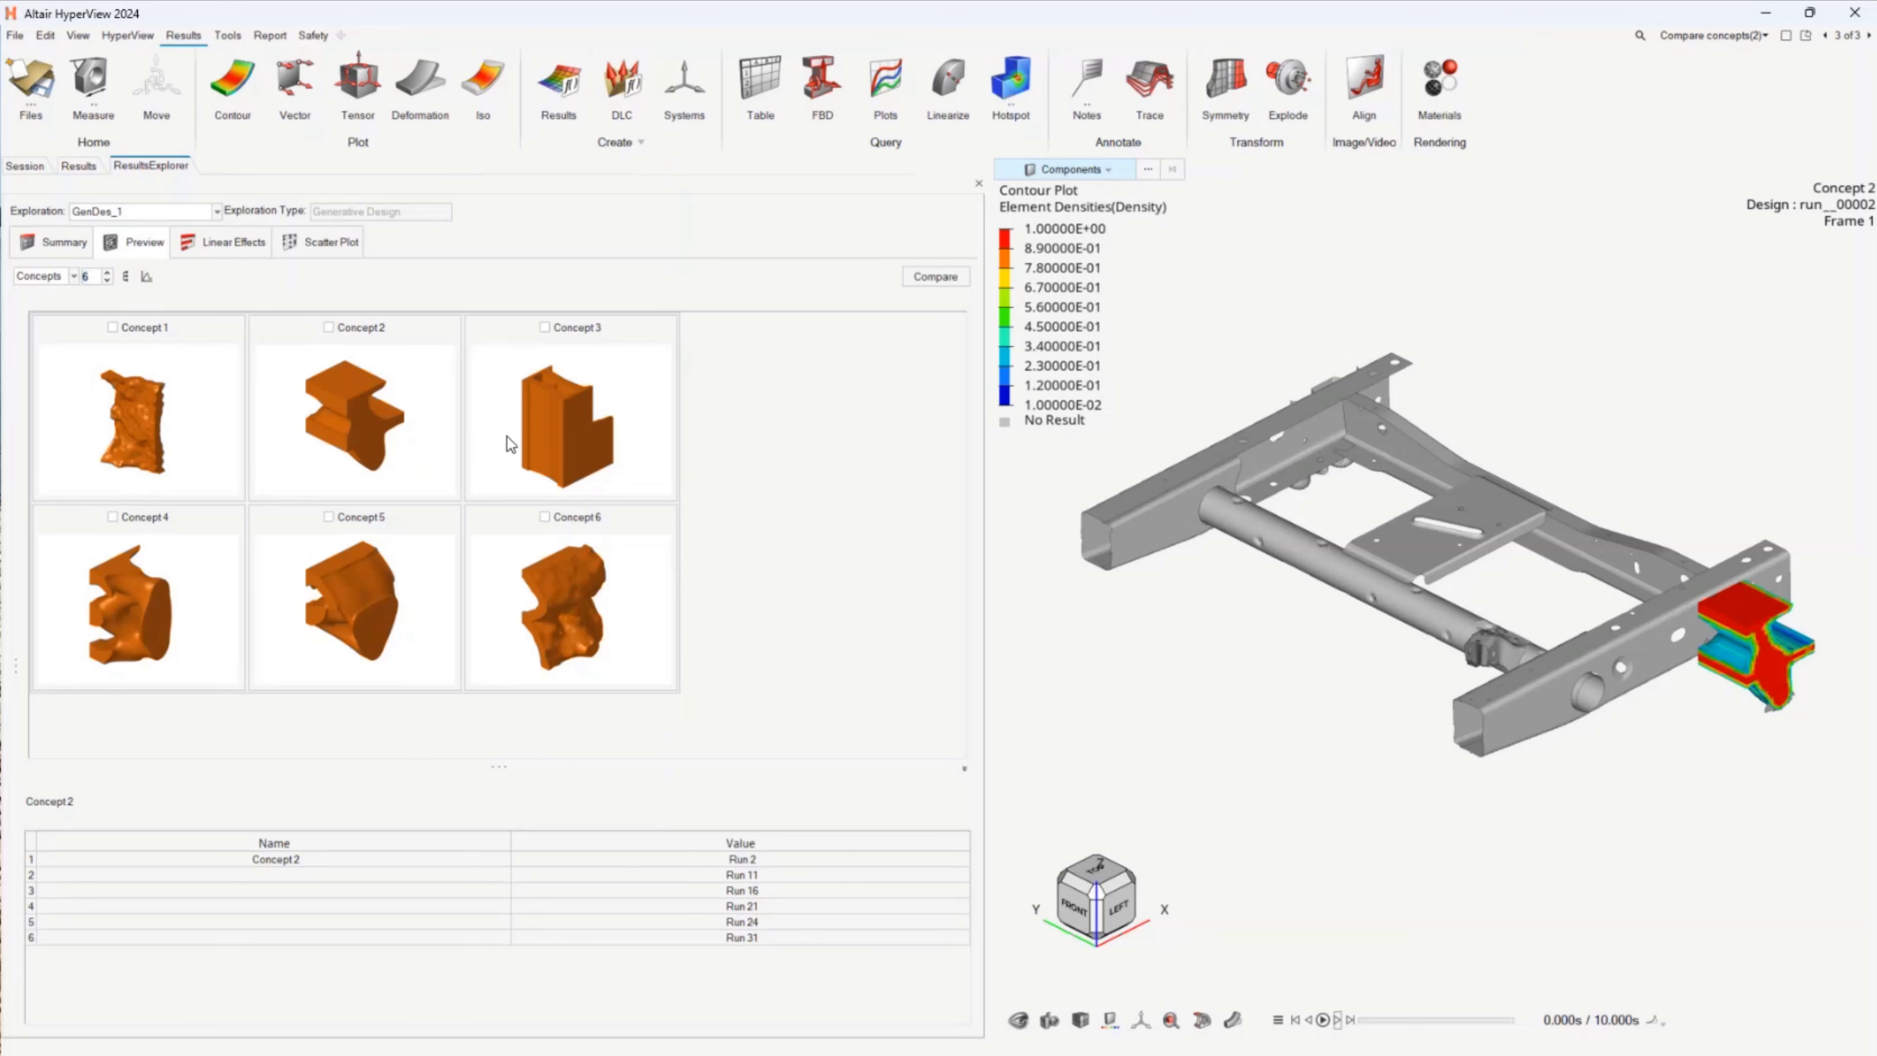
Step: Return to the first page and wrap the run 5 design from the run summary with a minimum element density of 0.70
click(69, 249)
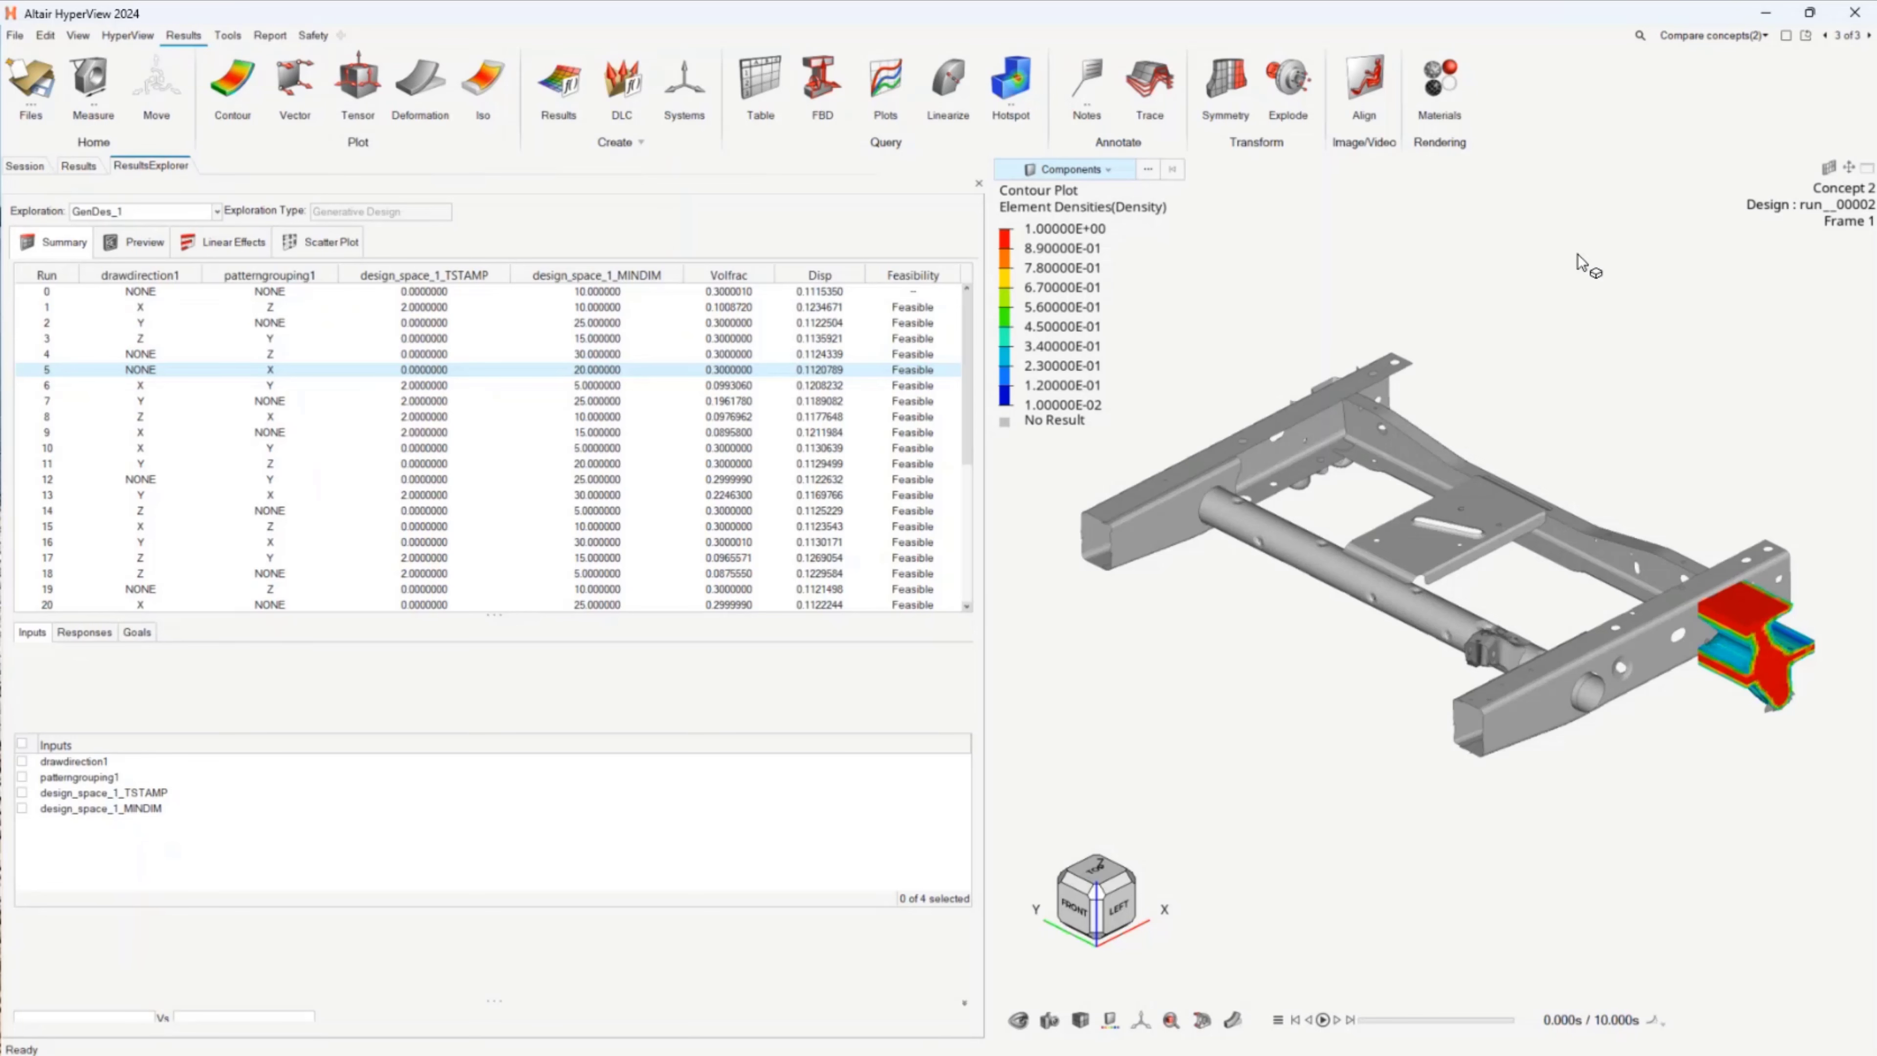
click(1869, 35)
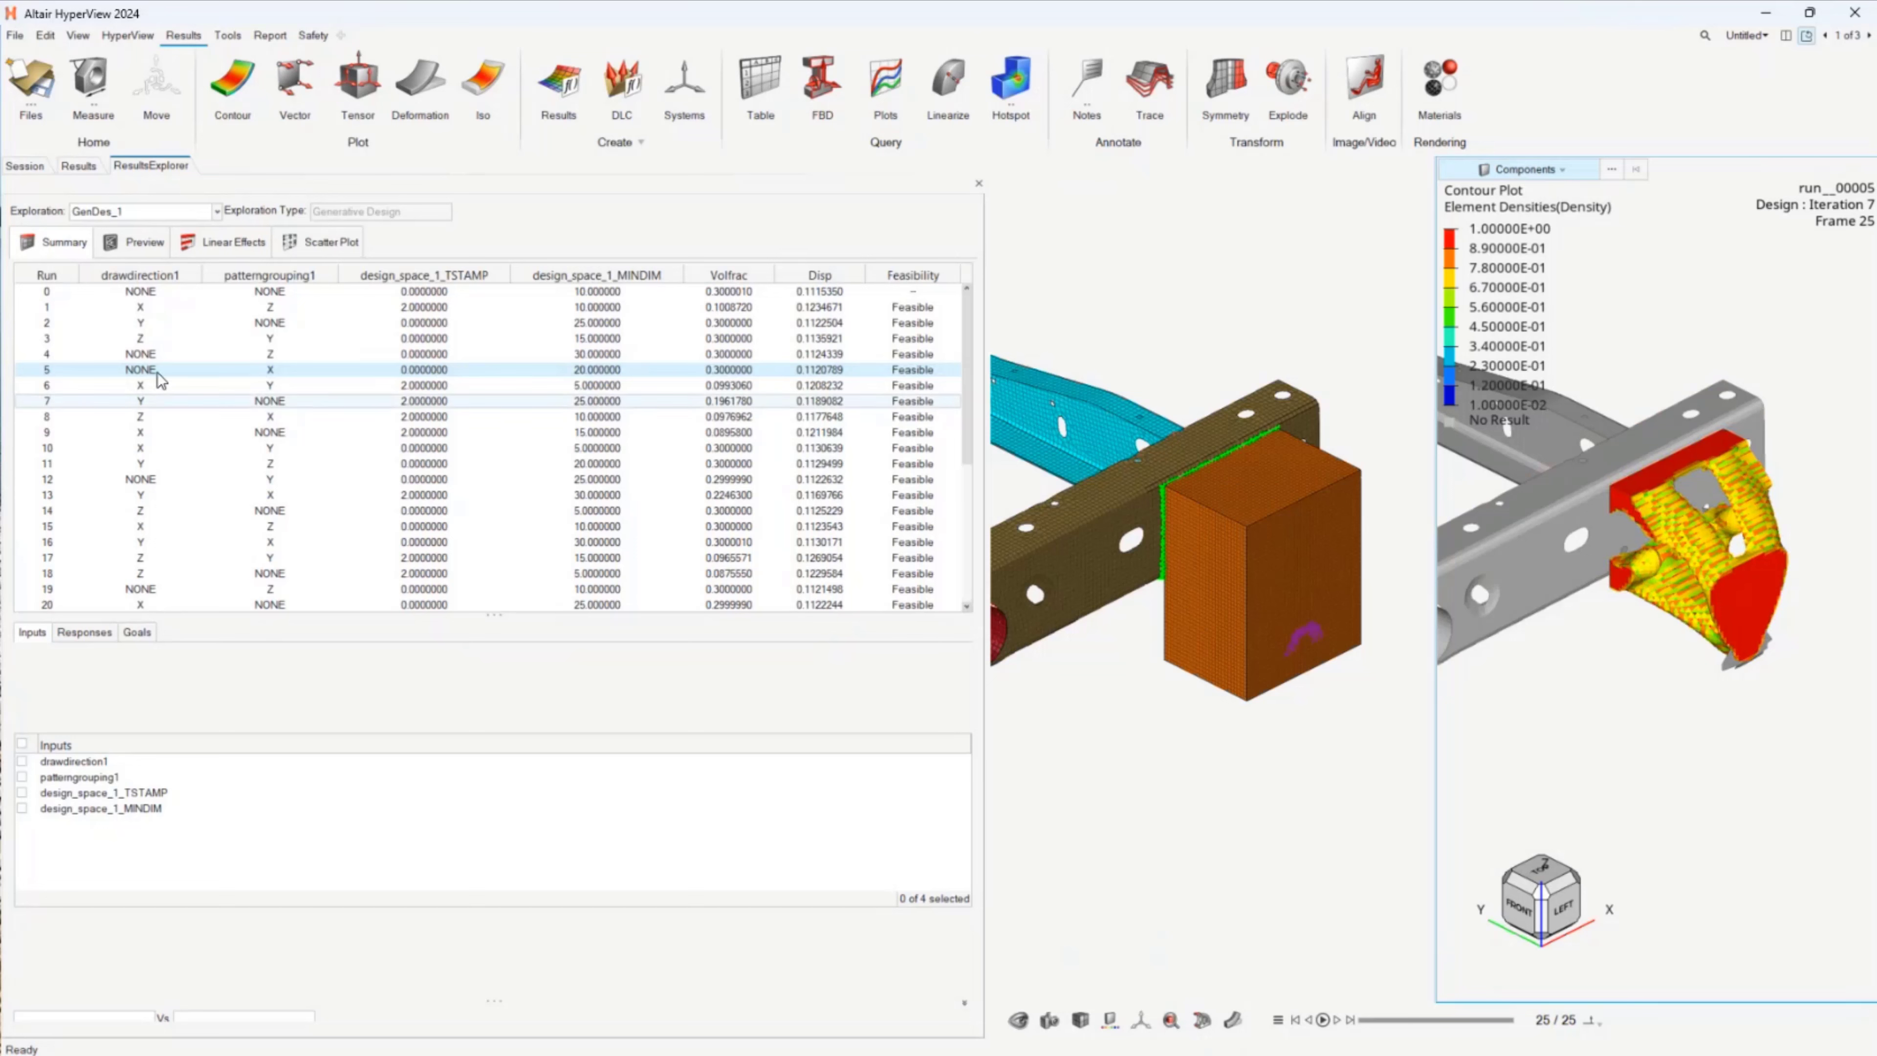
mouse_move(93, 368)
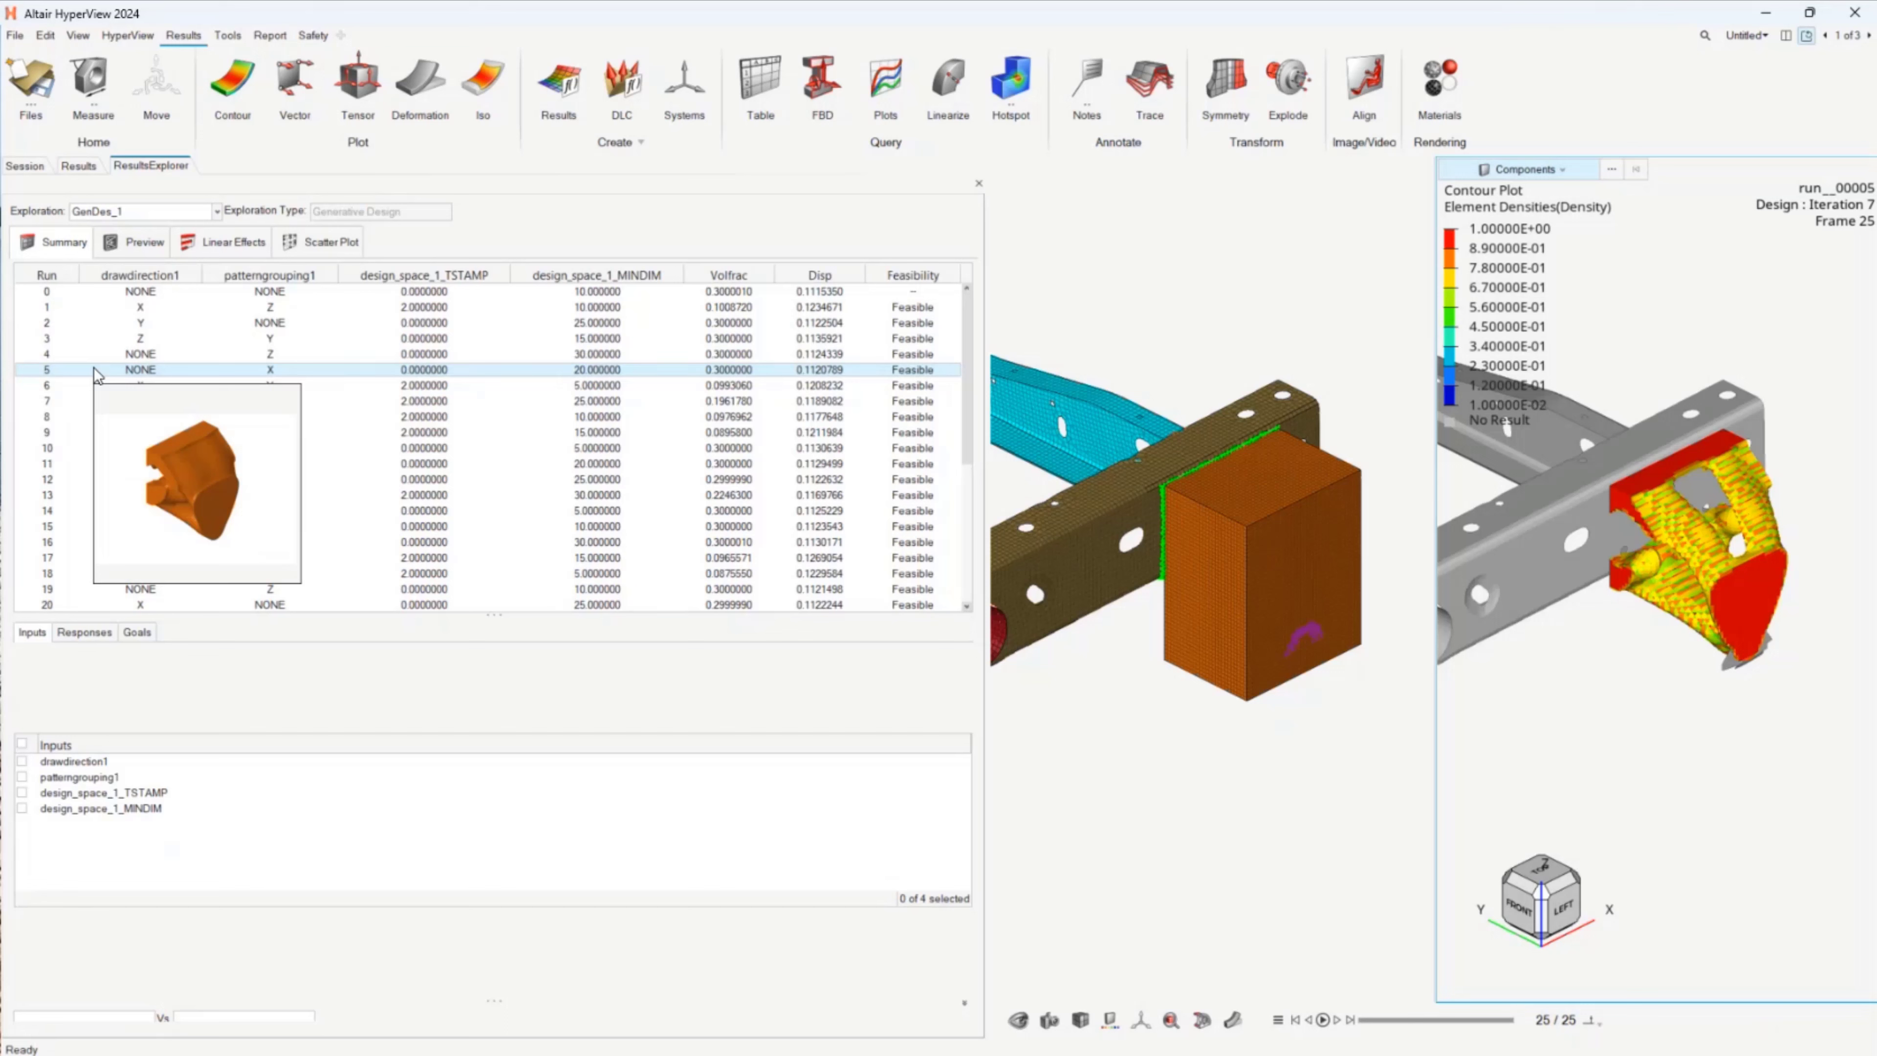
right_click(95, 374)
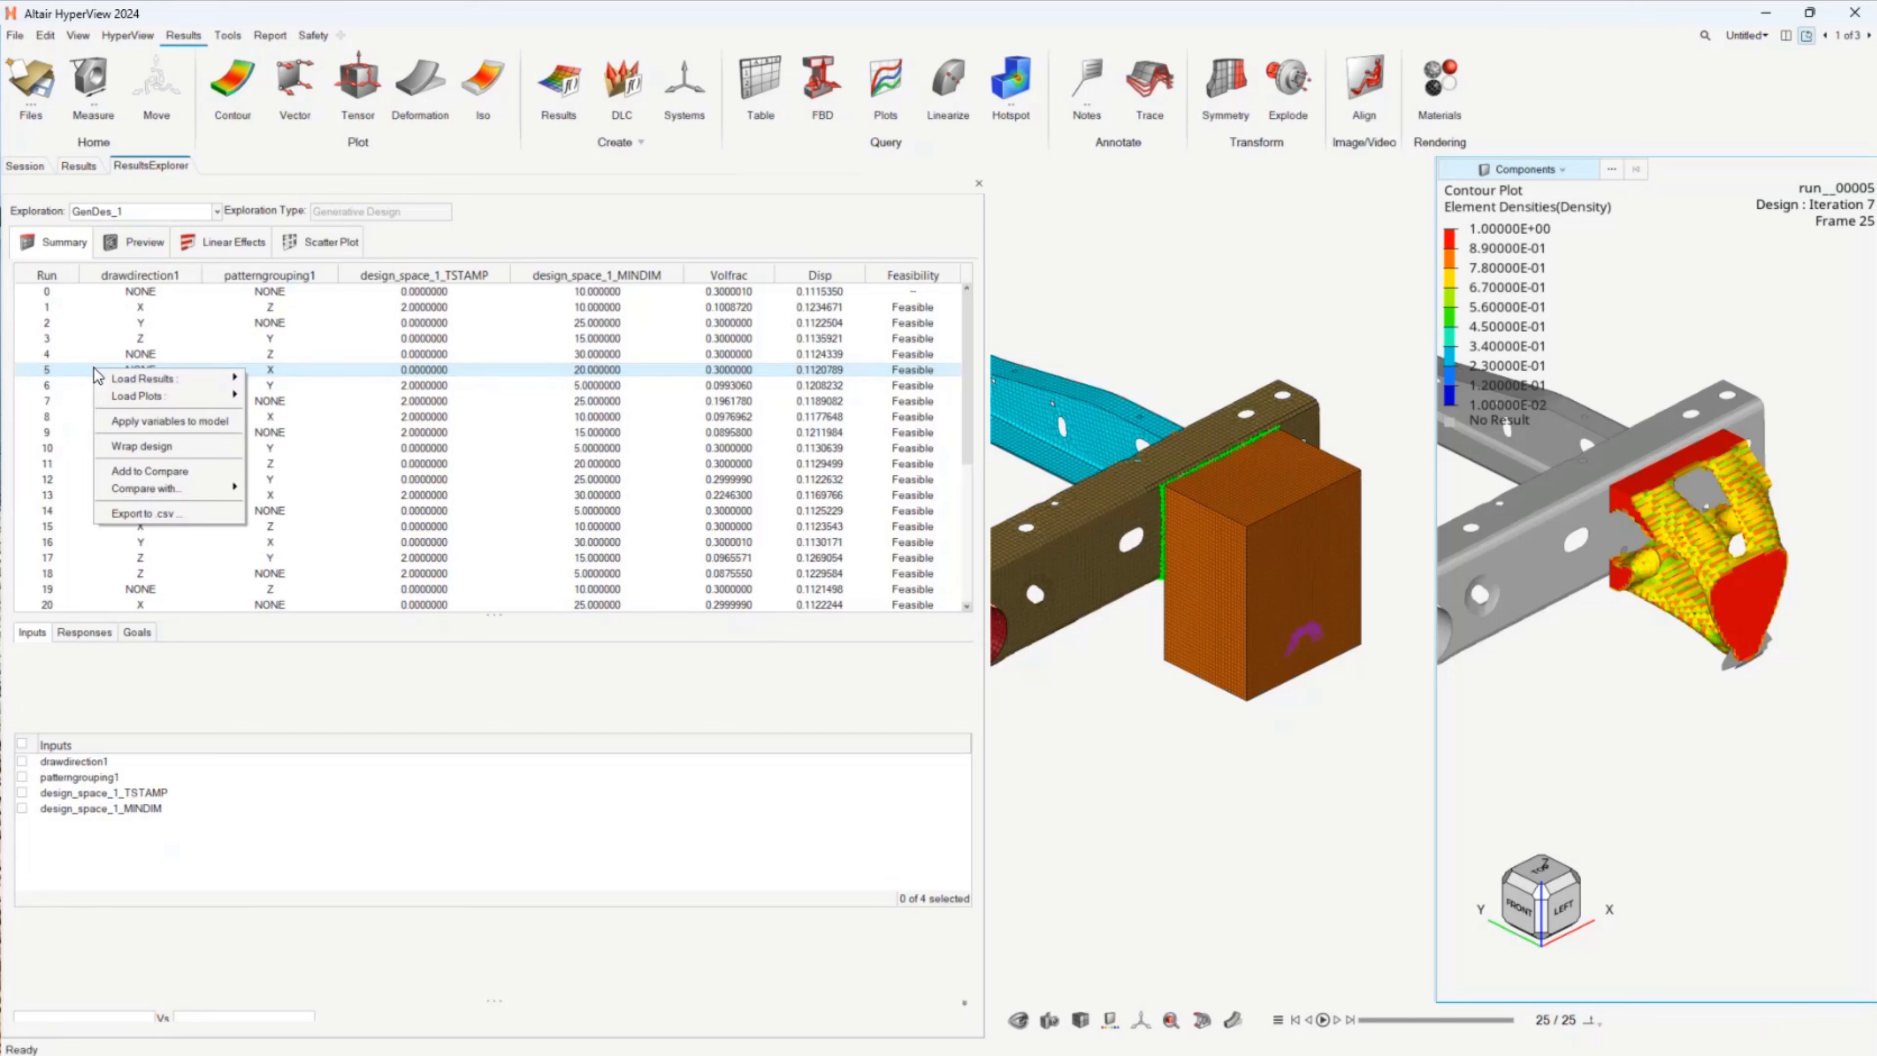
click(150, 448)
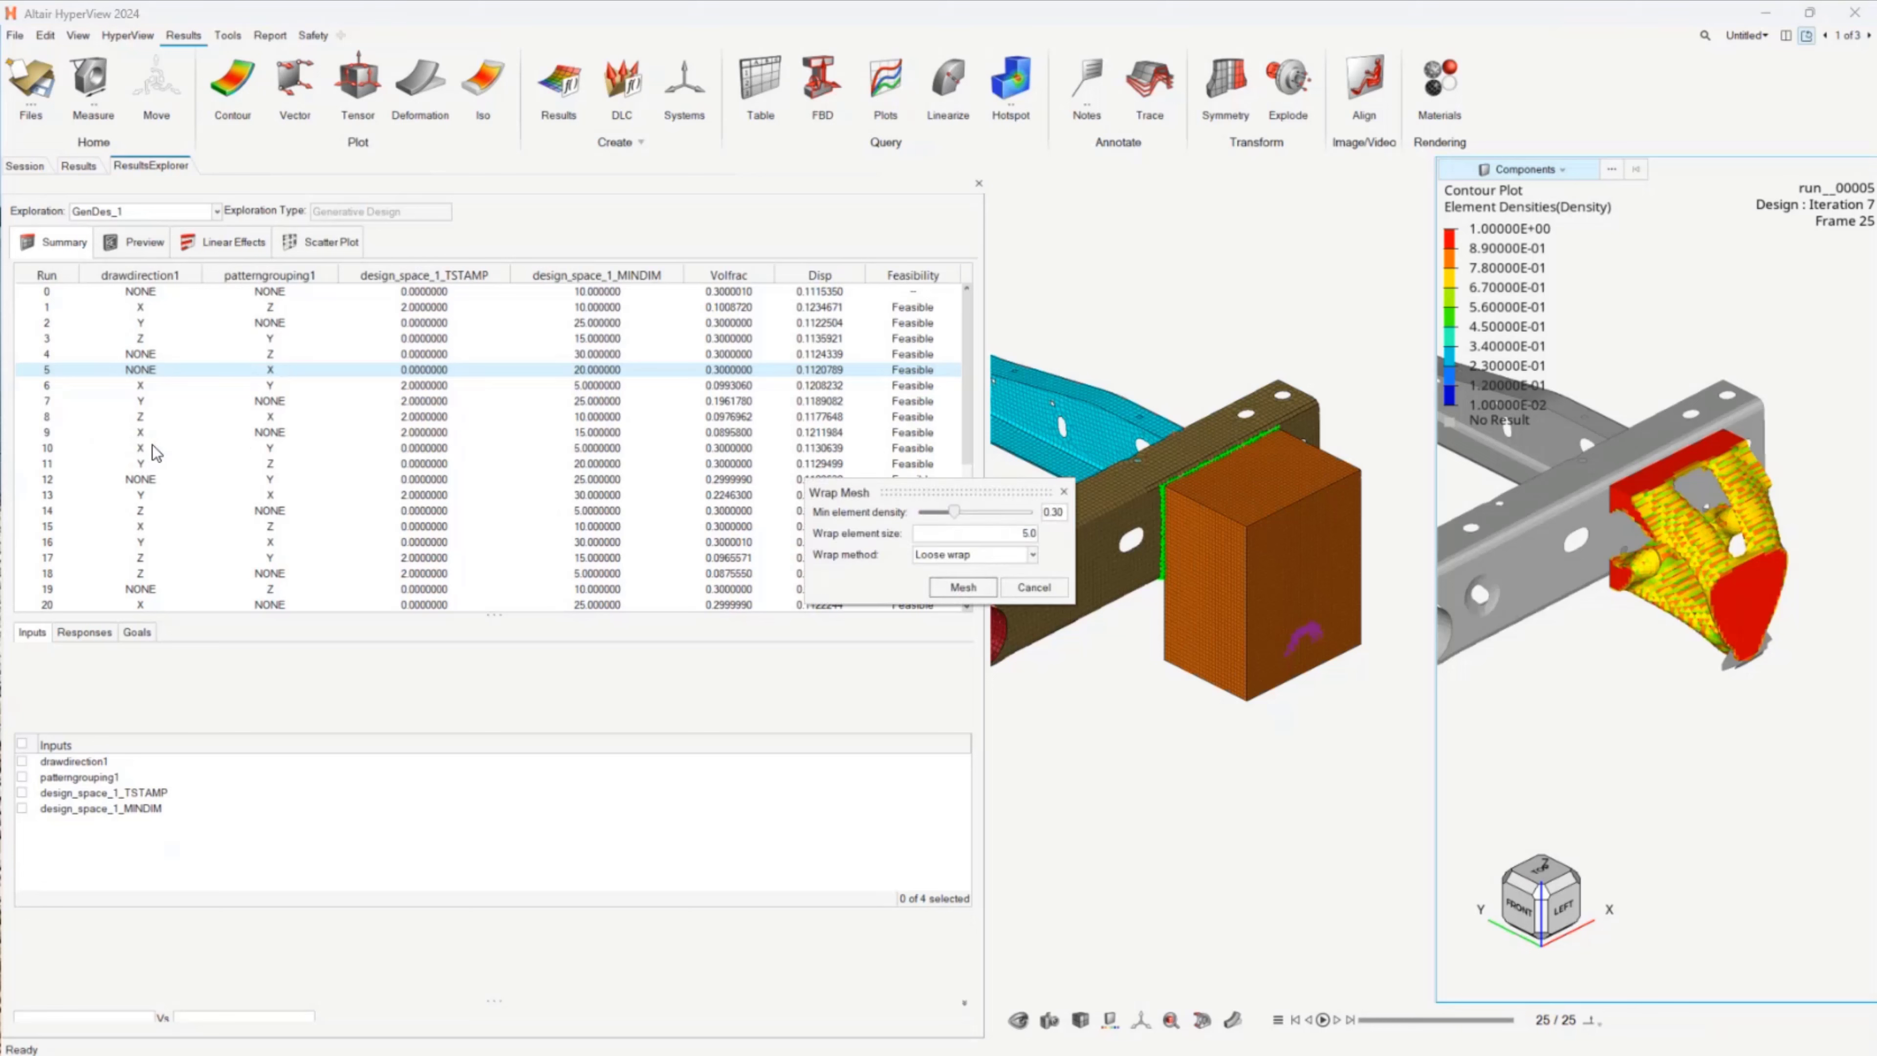
drag(922, 489, 891, 543)
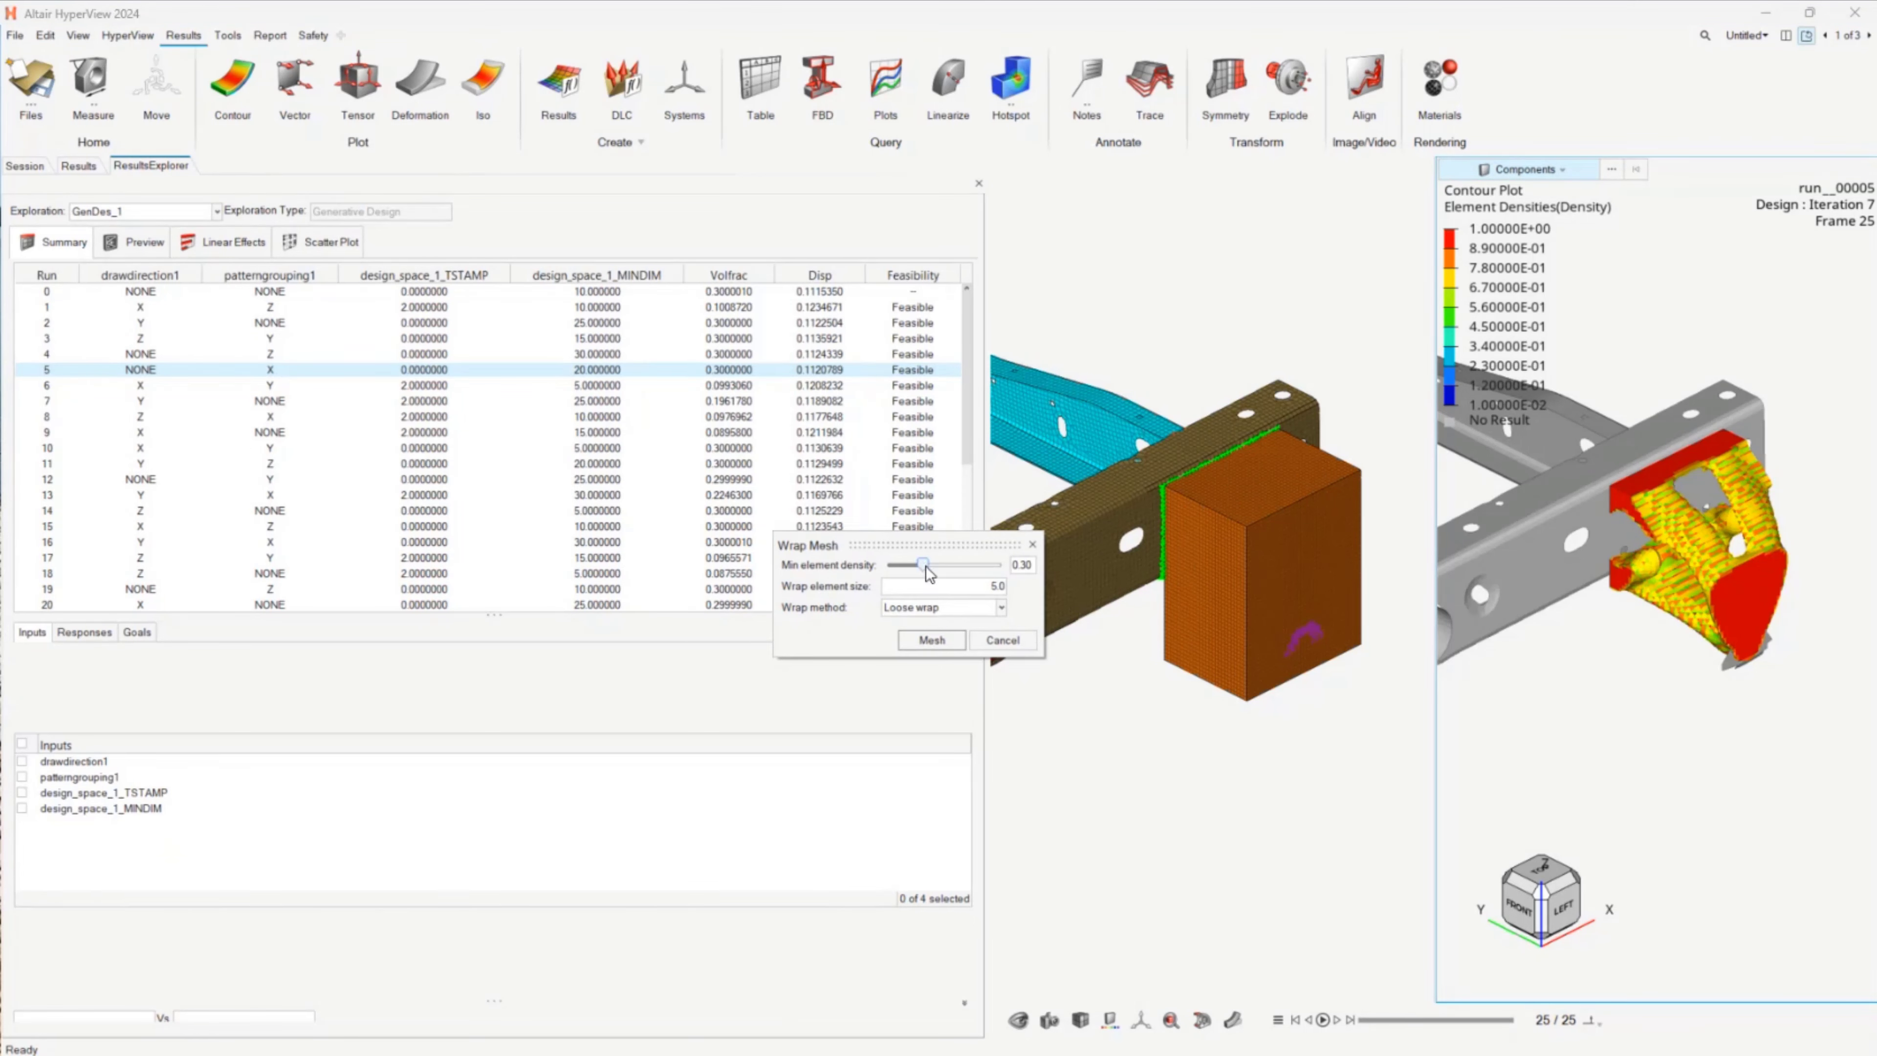
drag(927, 568, 975, 566)
click(932, 640)
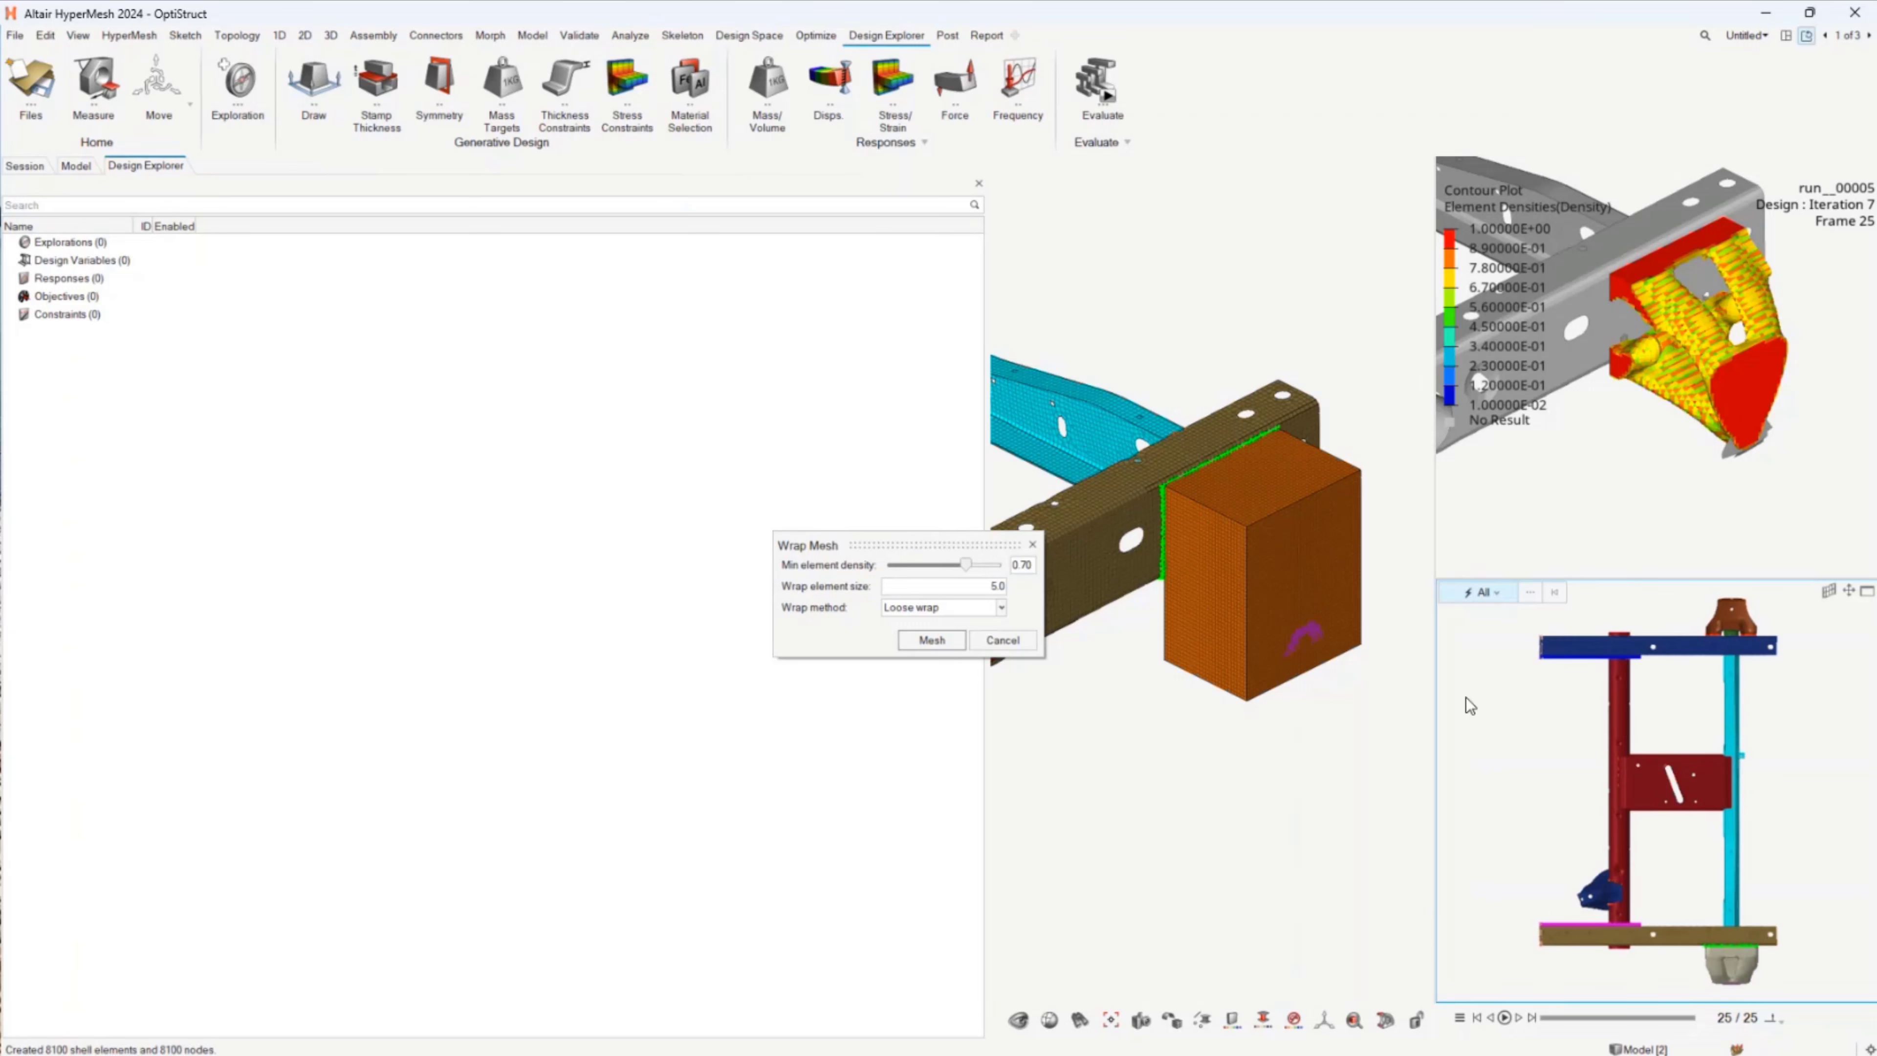
click(1035, 535)
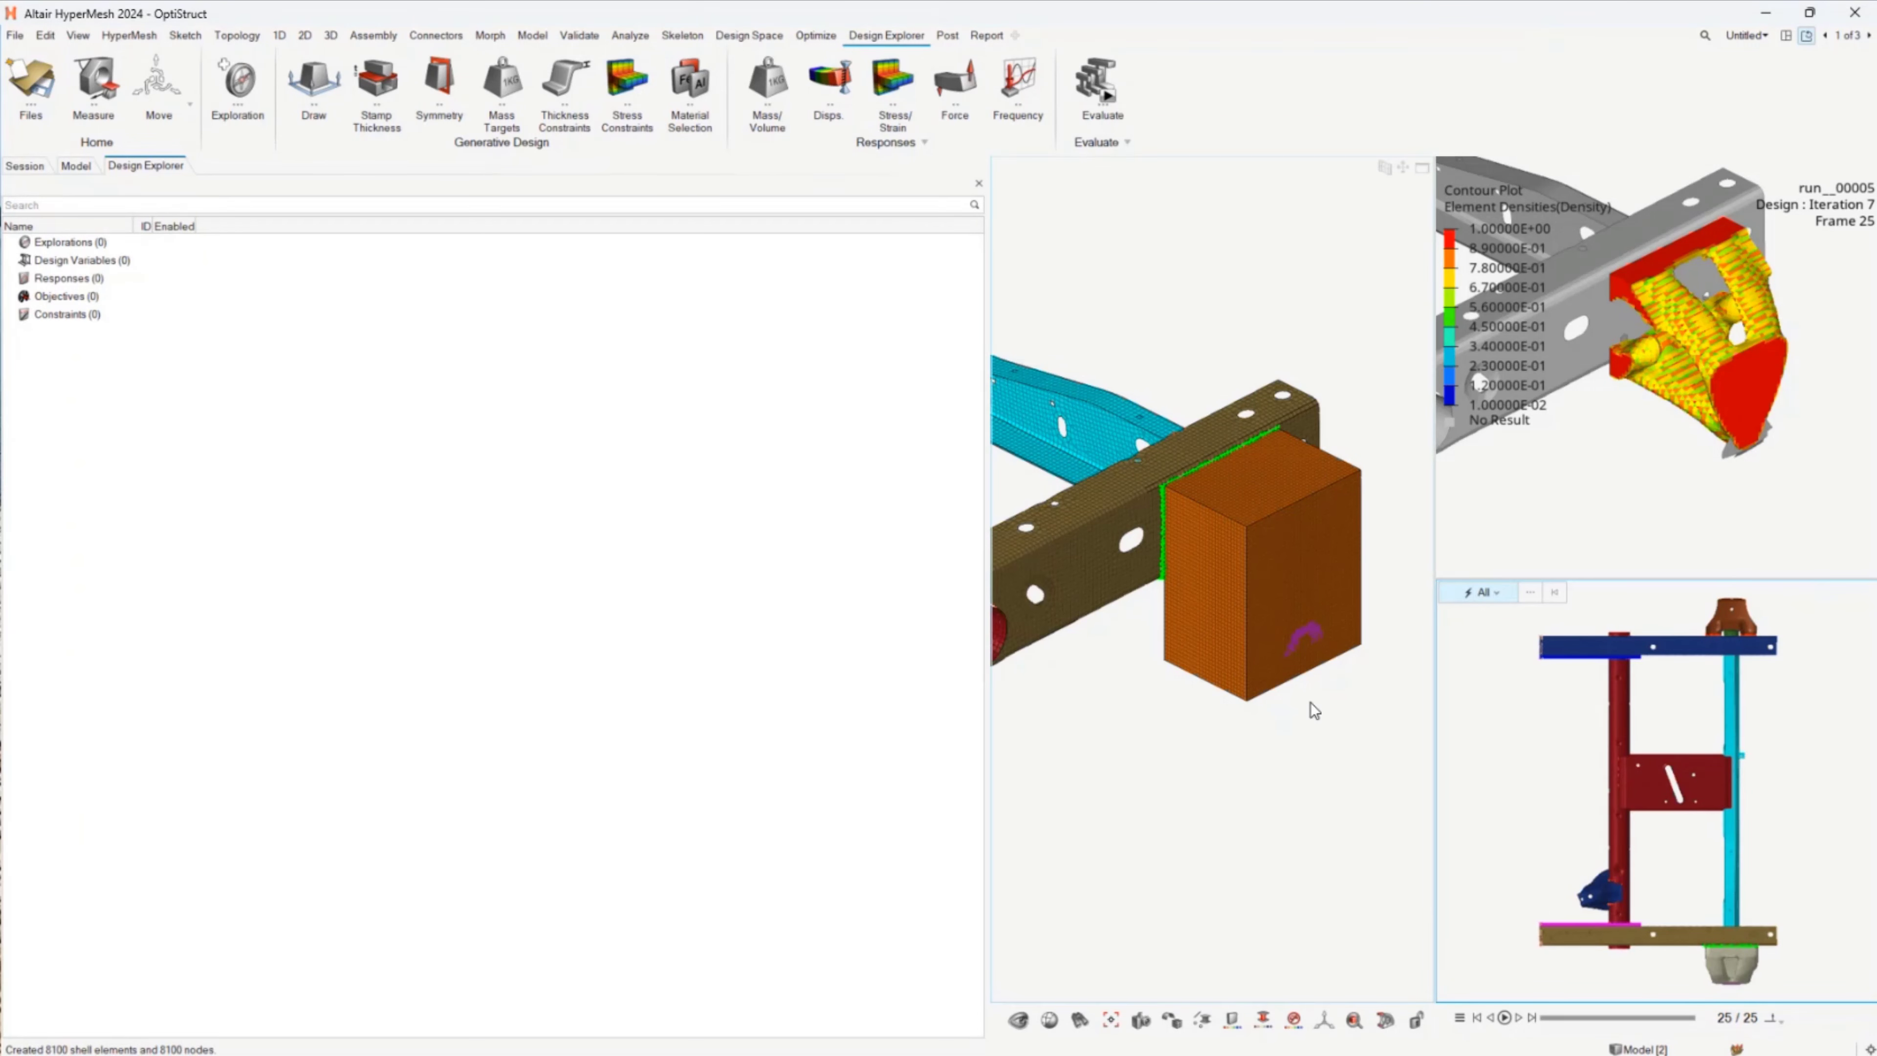
Step: Inspect the wrapped bracket mesh and its attachment to the frame rail from close up
ctrl+drag(1810, 796, 1789, 636)
scroll(1655, 662, up, 10)
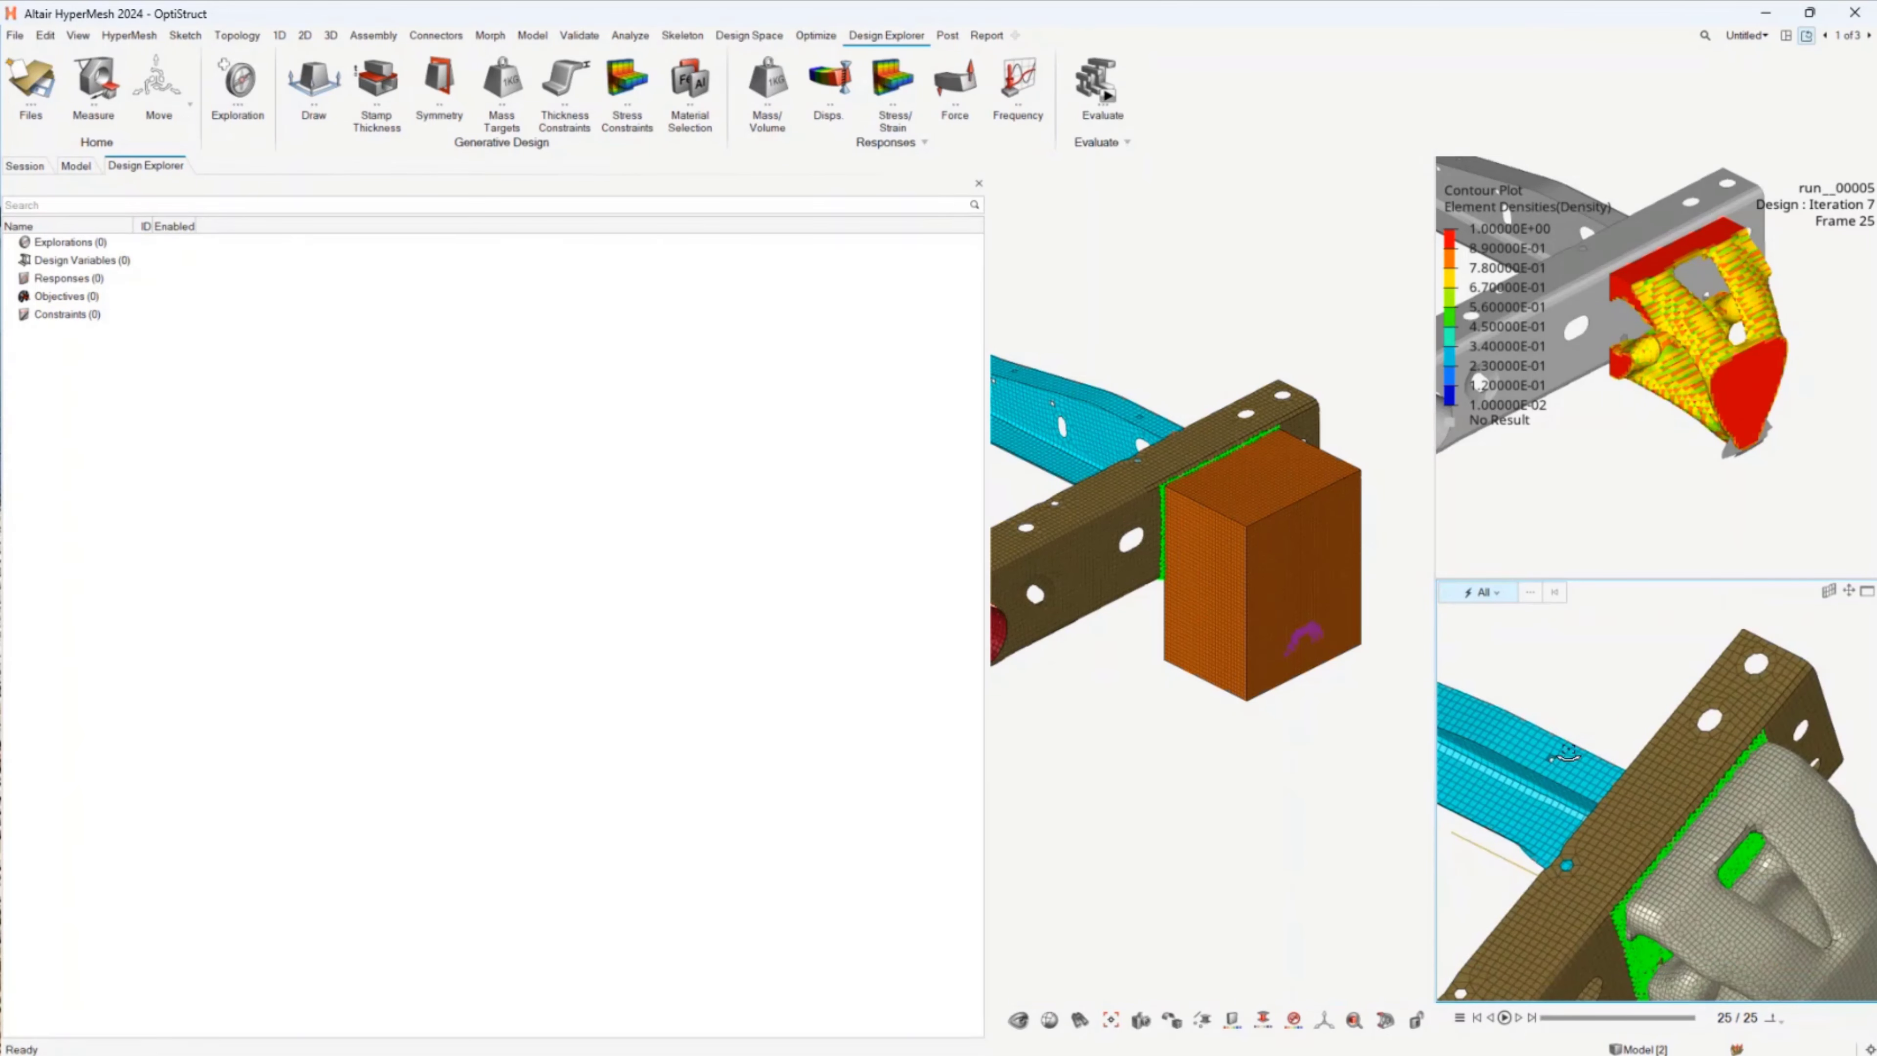
ctrl+drag(1502, 715, 1742, 813)
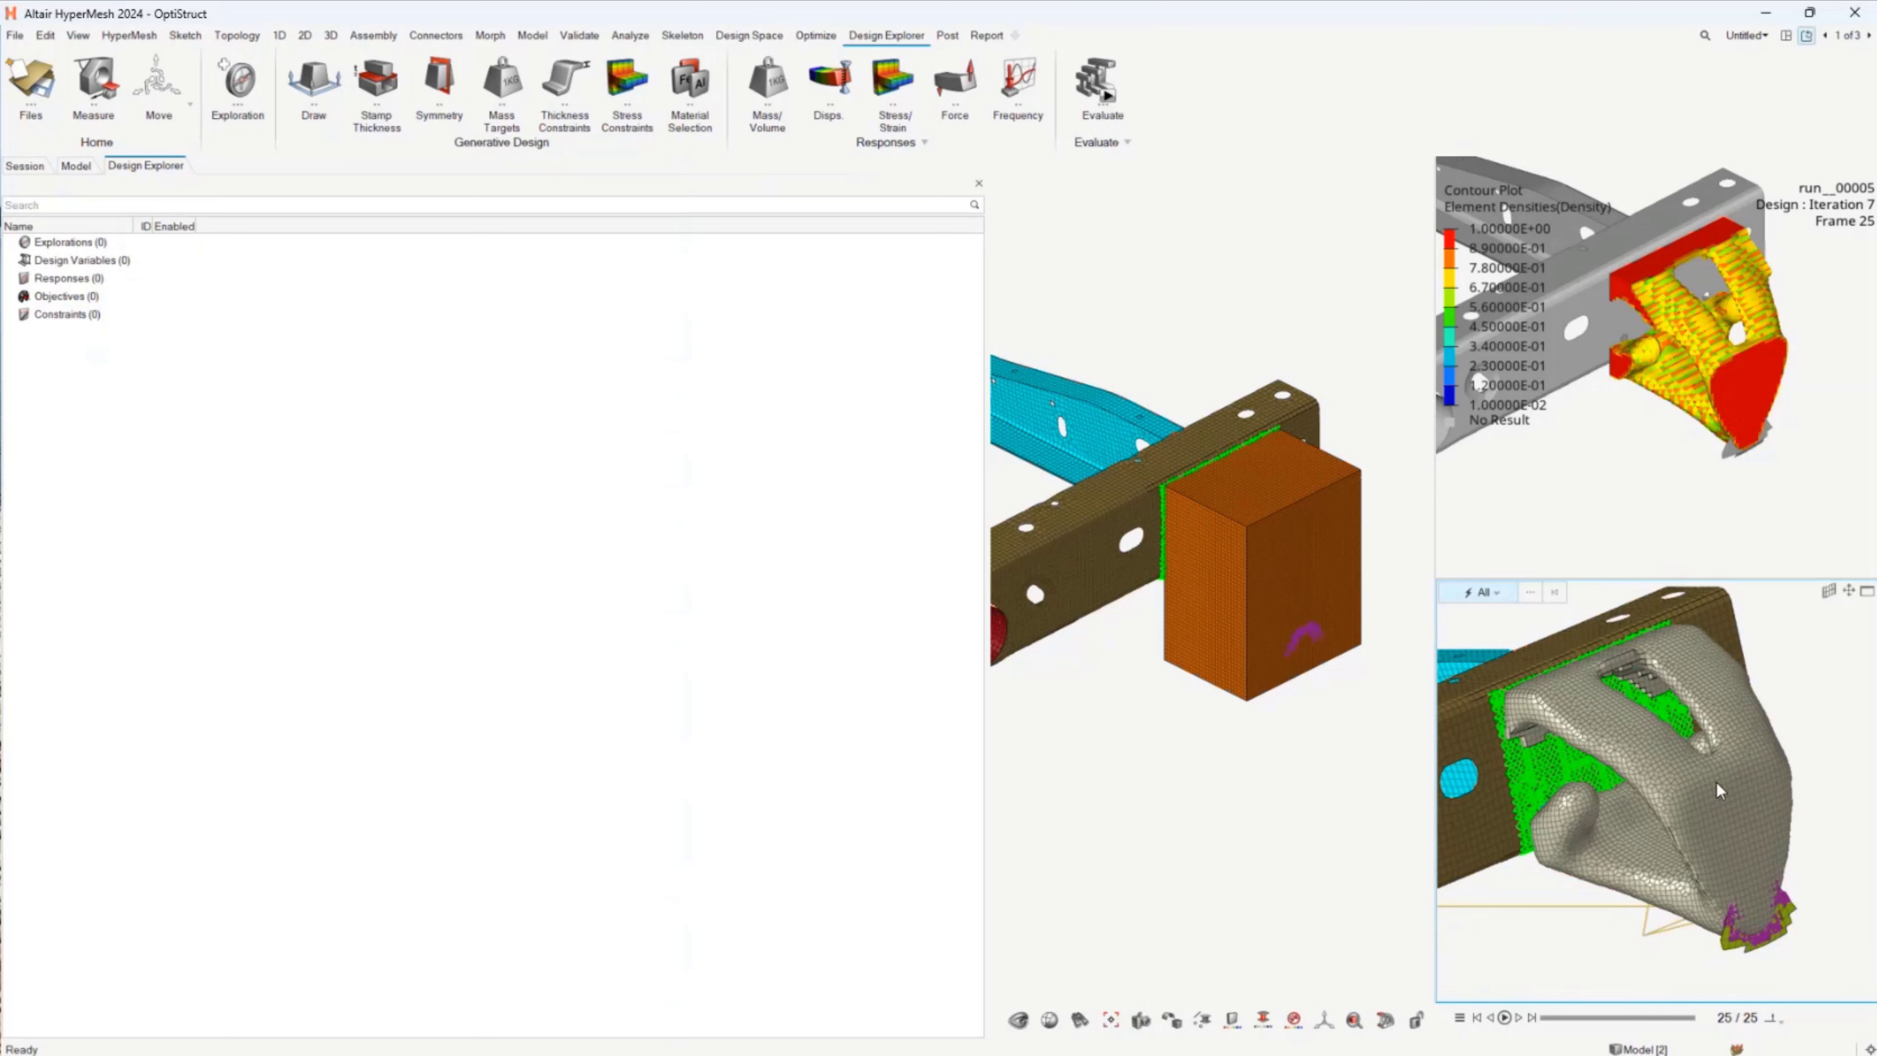